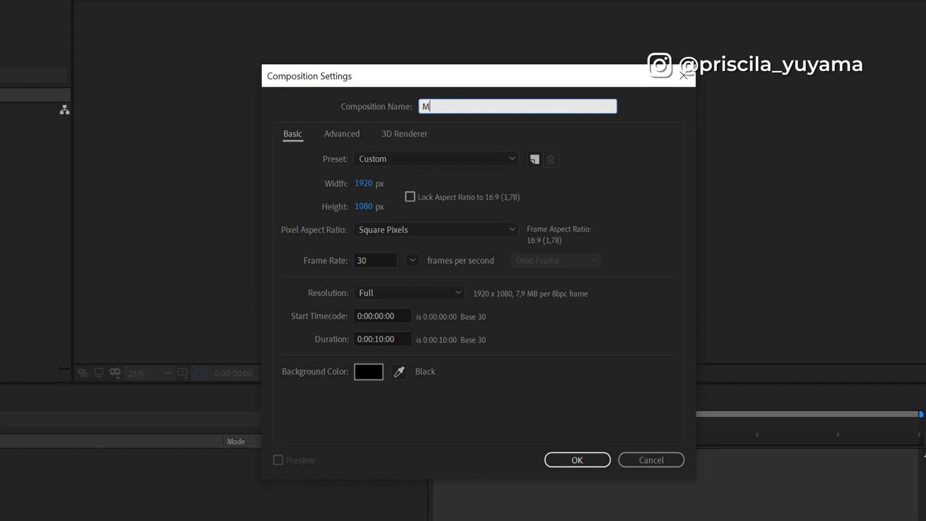
Step: Name the new composition Main comp and create it
{"action": "type", "text": "omp"}
{"action": "left_click", "coordinate": [574, 460]}
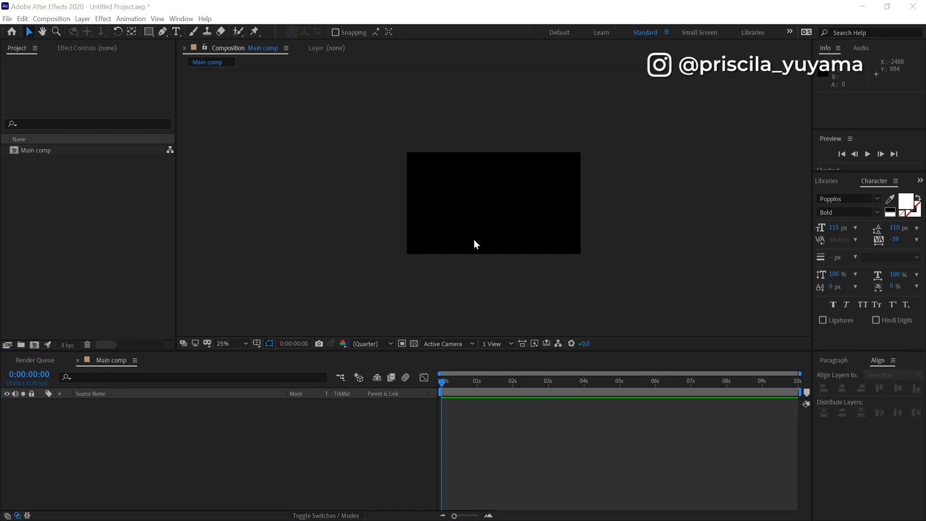
Step: Import google_logo.png and add it as a layer in the Main comp timeline
{"action": "key", "text": "ctrl+i"}
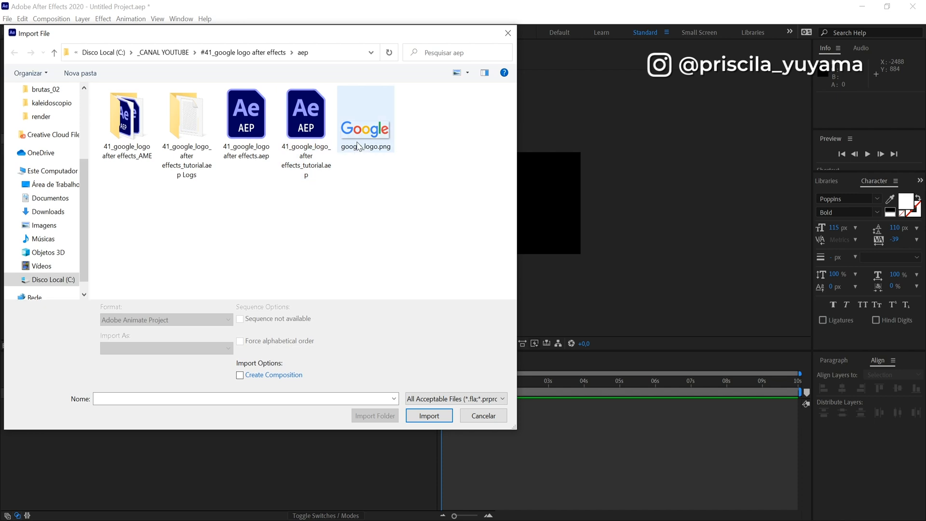
{"action": "double_click", "coordinate": [357, 146]}
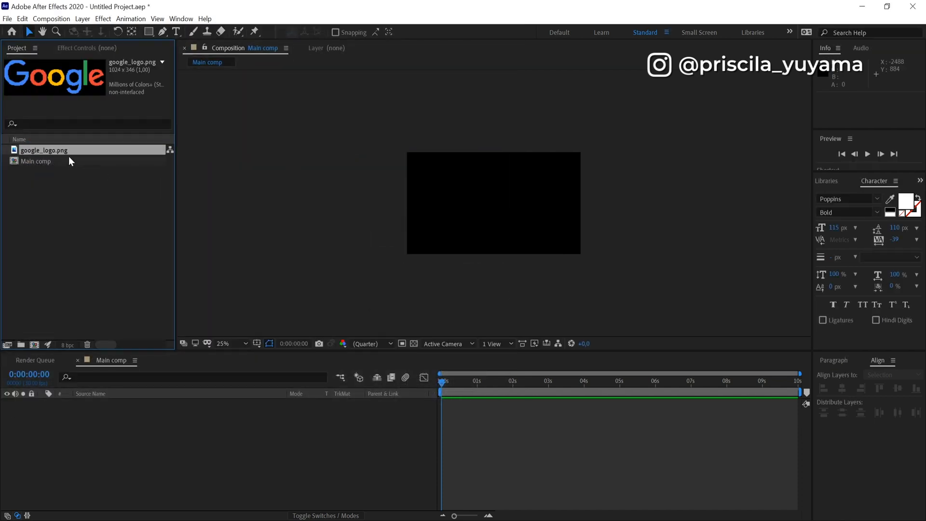
{"action": "left_click_drag", "start_coordinate": [63, 150], "coordinate": [503, 404]}
{"action": "left_click_drag", "start_coordinate": [470, 293], "coordinate": [511, 384]}
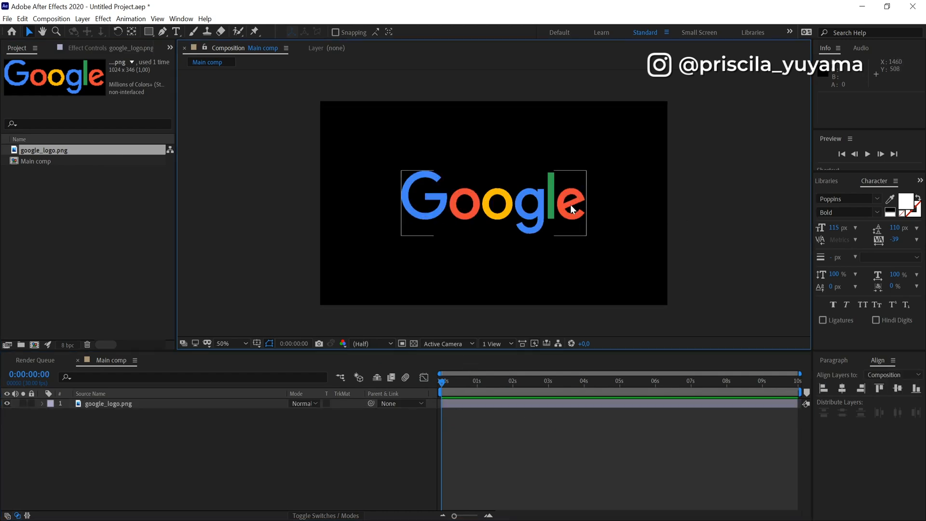
Step: Set the scale of the google_logo.png layer to 90%
{"action": "left_click", "coordinate": [570, 208]}
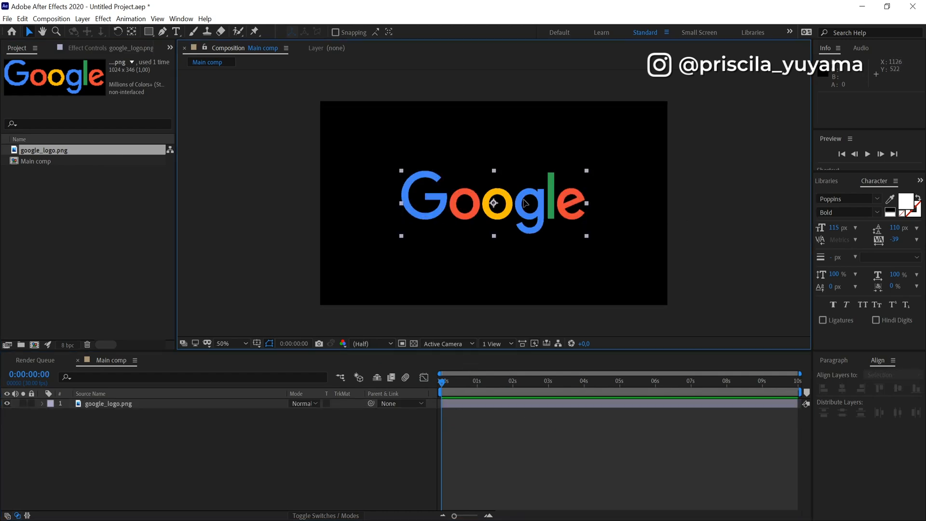
{"action": "key", "text": "s"}
{"action": "left_click", "coordinate": [306, 412]}
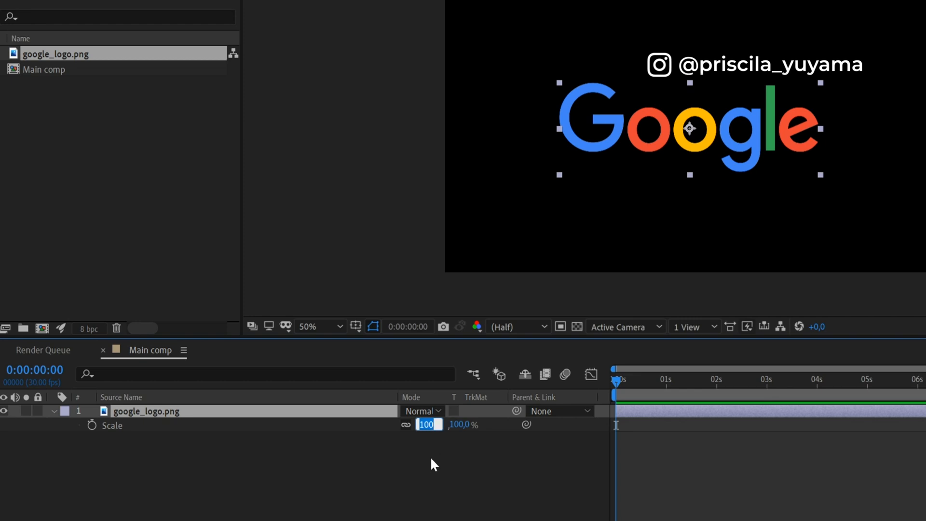
{"action": "left_click", "coordinate": [431, 458]}
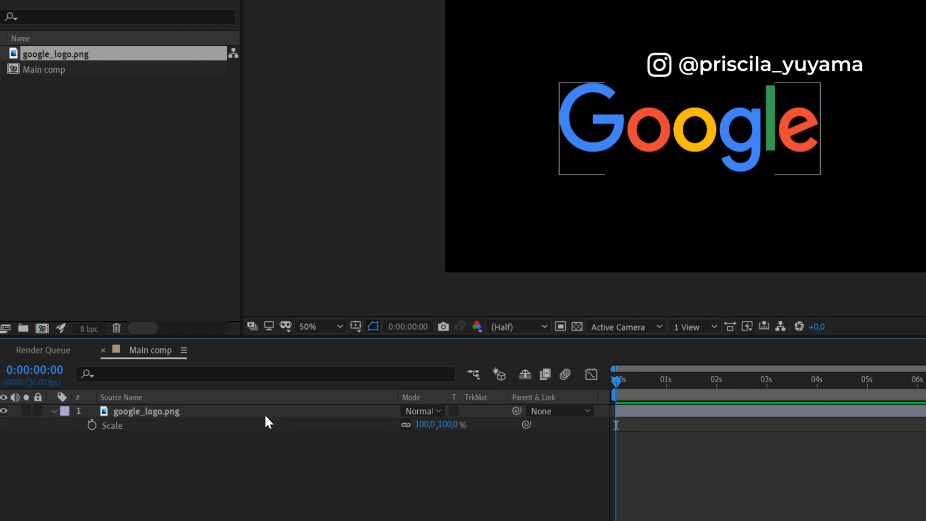
{"action": "left_click", "coordinate": [148, 414]}
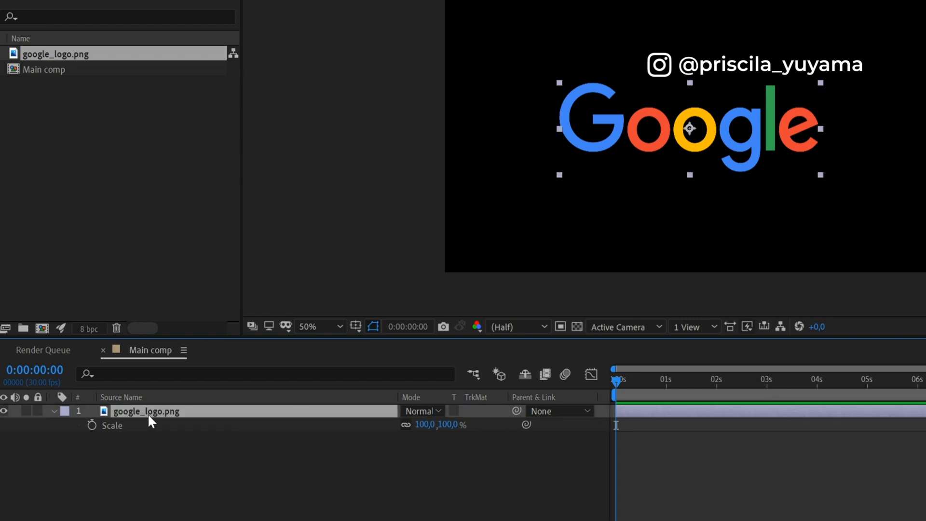
{"action": "left_click", "coordinate": [418, 425]}
{"action": "type", "text": "90"}
{"action": "key", "text": "Return"}
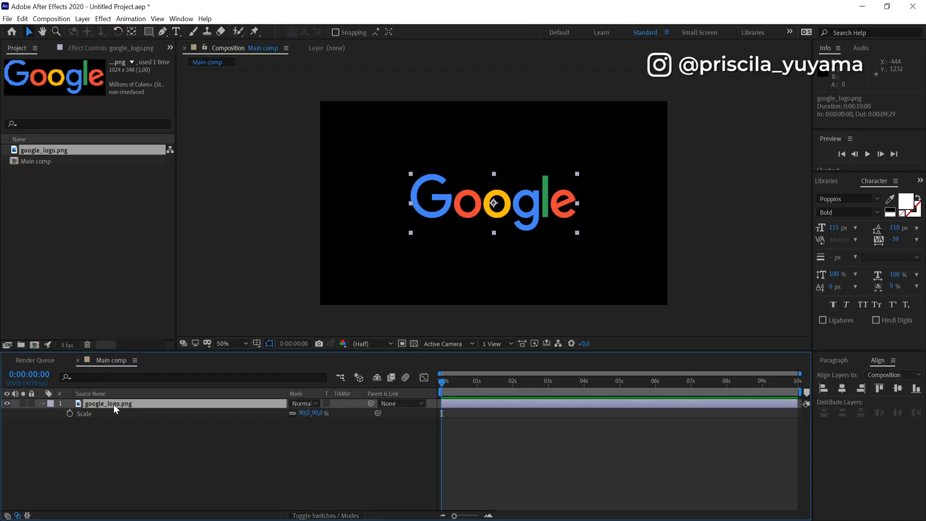
Step: Pre-compose the google_logo.png layer as Google logo, moving all attributes into the new composition
{"action": "key", "text": "ctrl+shift+c"}
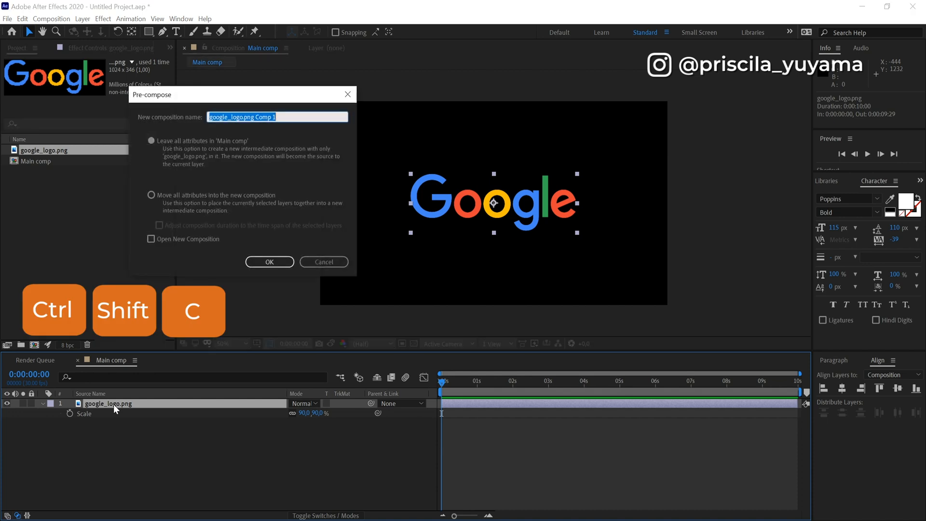
{"action": "type", "text": "Google"}
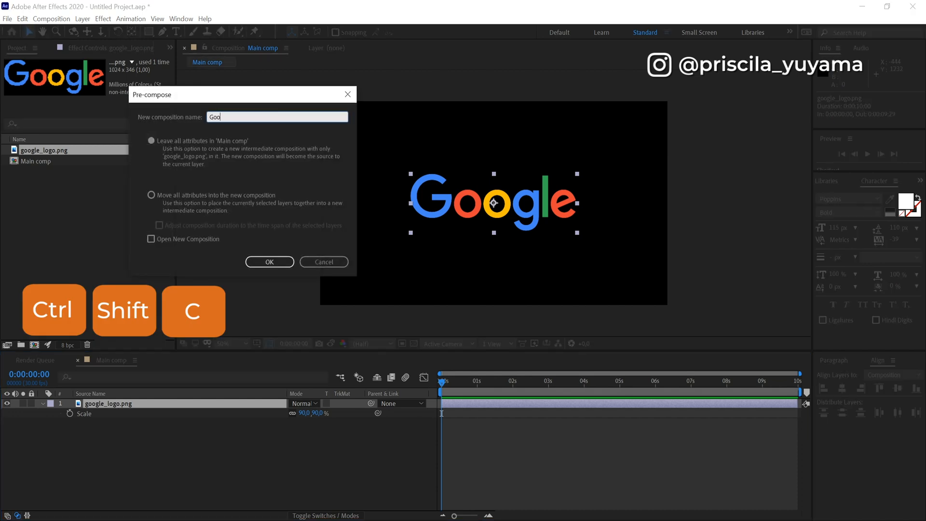
{"action": "type", "text": " logo"}
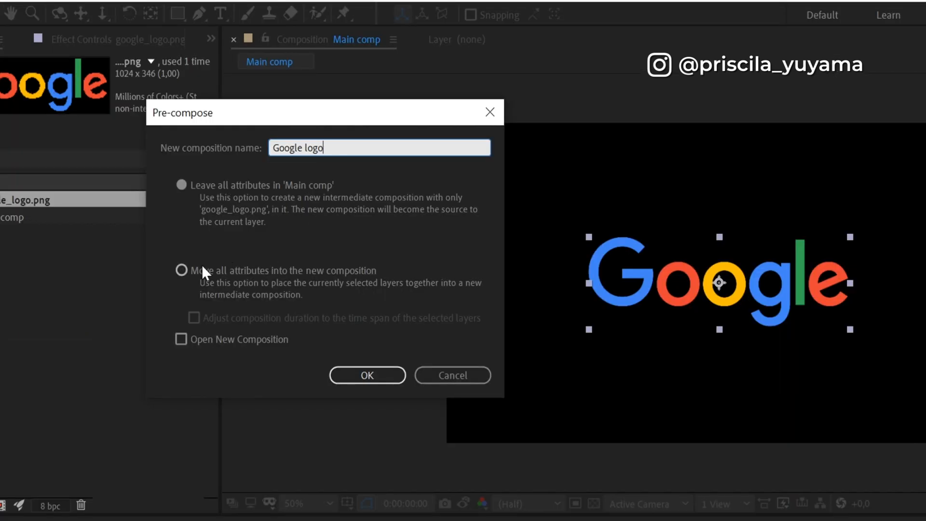
{"action": "left_click", "coordinate": [181, 270]}
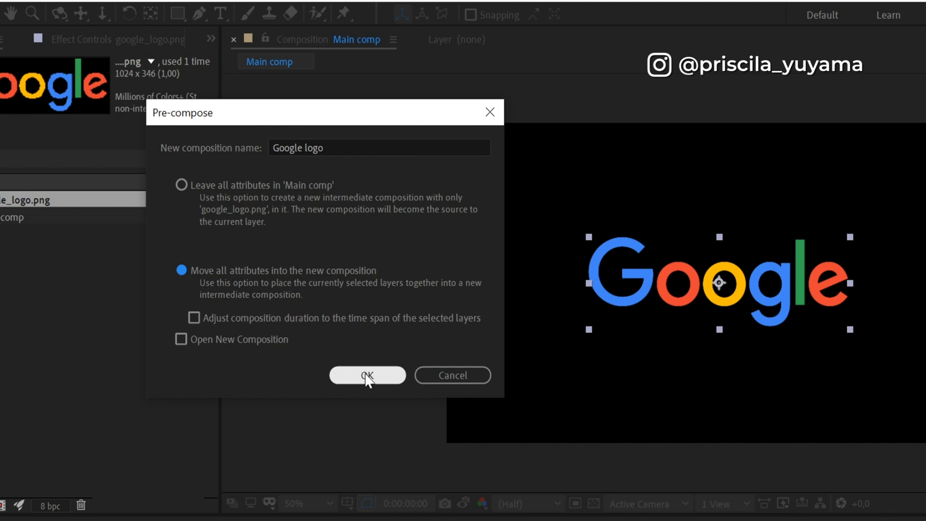
{"action": "left_click", "coordinate": [365, 376]}
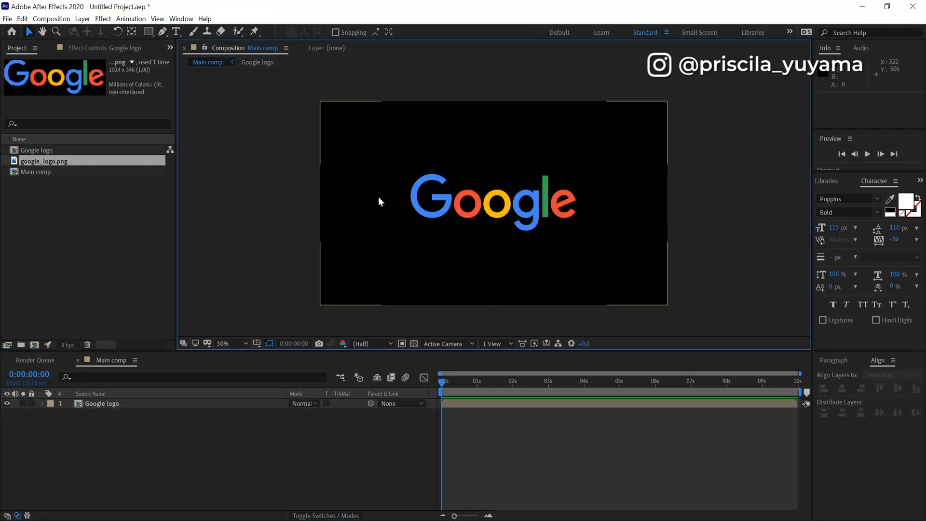
Step: Draw a white circle shape about 480 px wide, with its anchor point centred, in the middle of the composition
{"action": "key", "text": "q"}
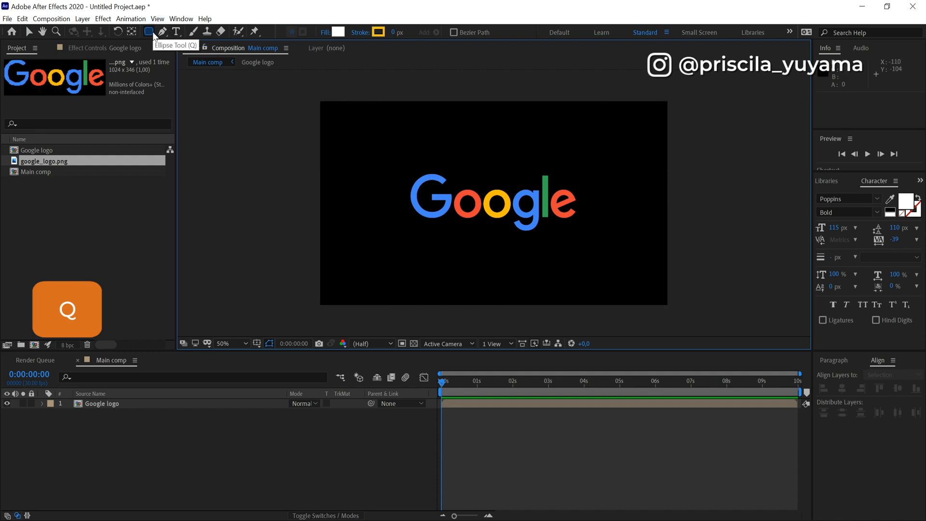
{"action": "key", "text": "q"}
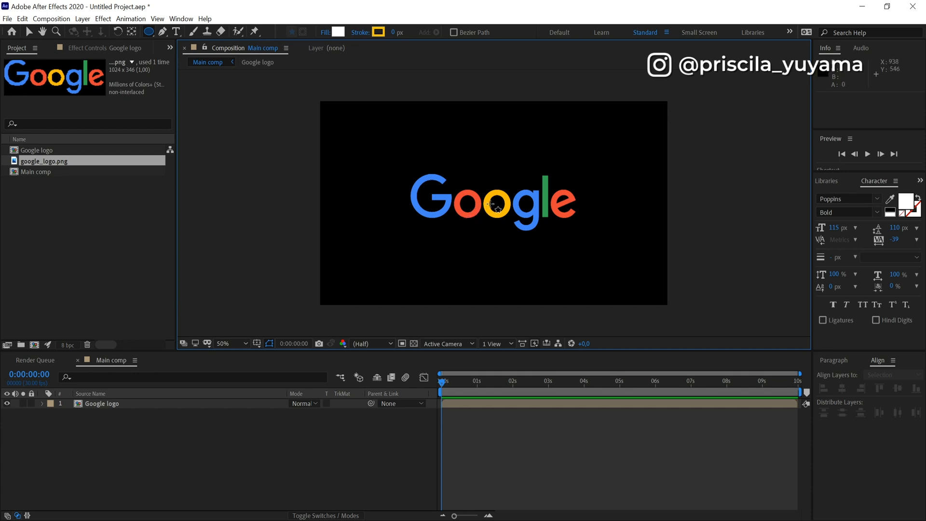
{"action": "left_click_drag", "start_coordinate": [461, 145], "coordinate": [548, 236]}
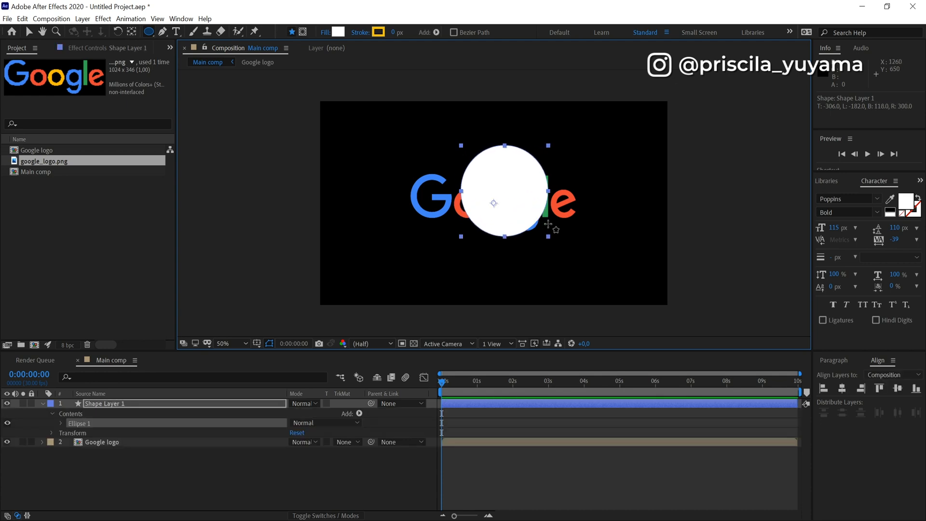
{"action": "key", "text": "ctrl+alt+Home"}
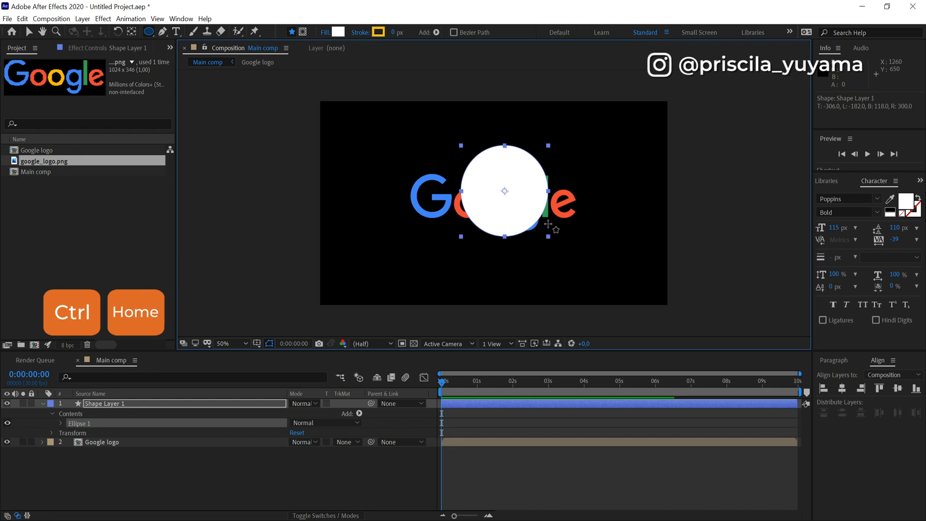
{"action": "key", "text": "ctrl+Home"}
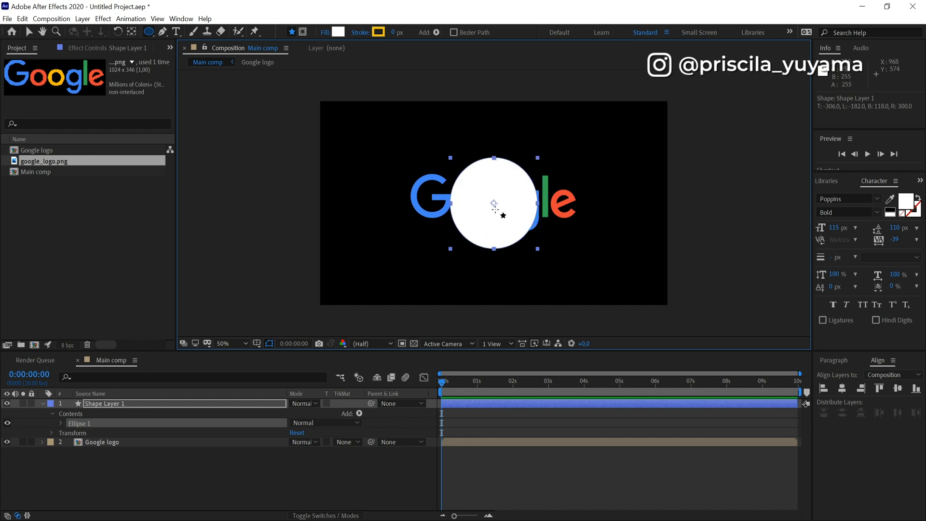
Step: Rename the new shape layer as mask logo
{"action": "right_click", "coordinate": [127, 400]}
{"action": "left_click", "coordinate": [140, 386]}
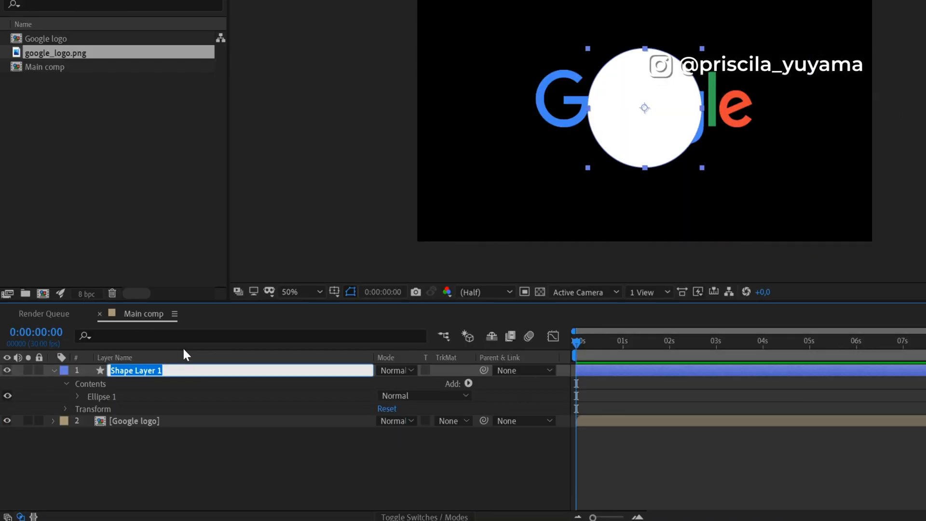
{"action": "type", "text": "mask logo"}
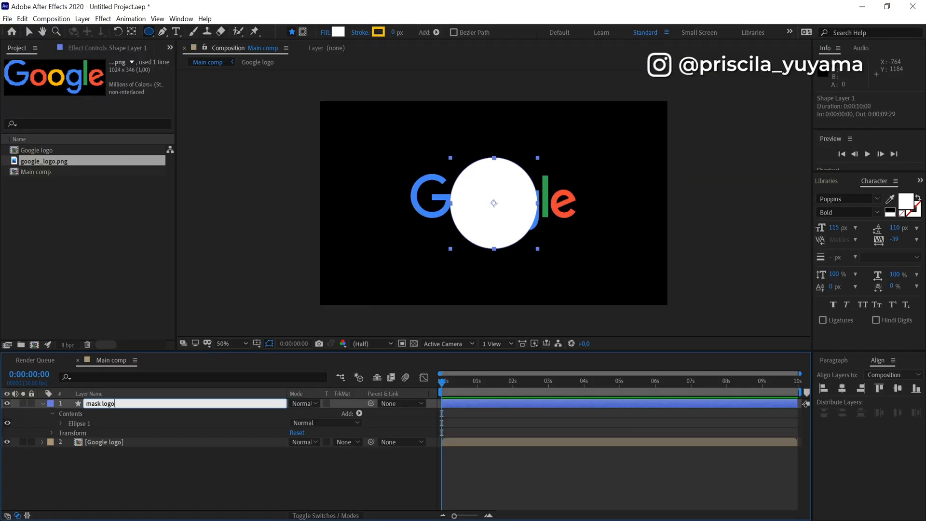
{"action": "key", "text": "Return"}
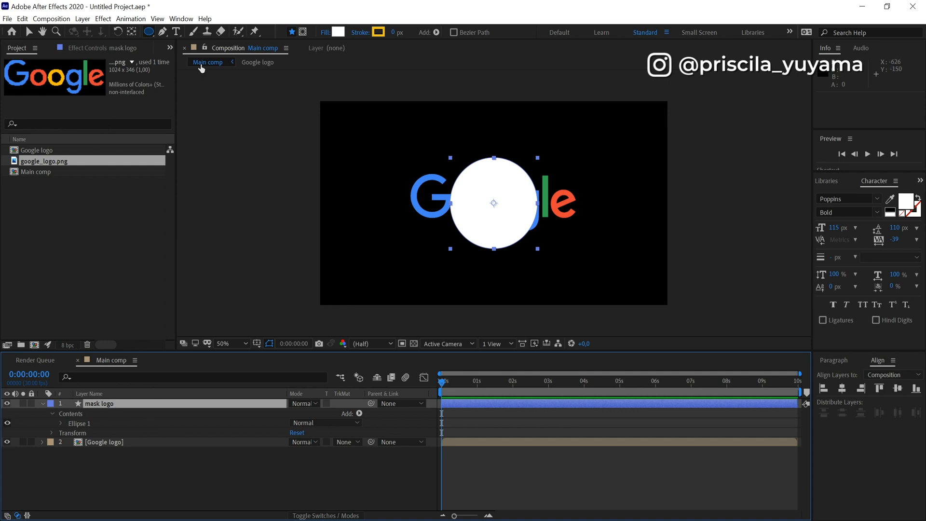
{"action": "left_click", "coordinate": [181, 18]}
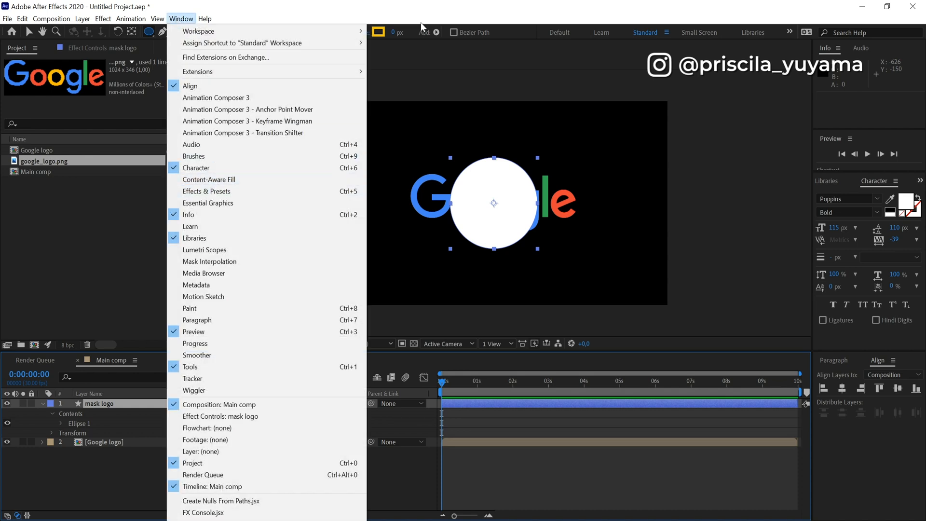
{"action": "left_click", "coordinate": [142, 382]}
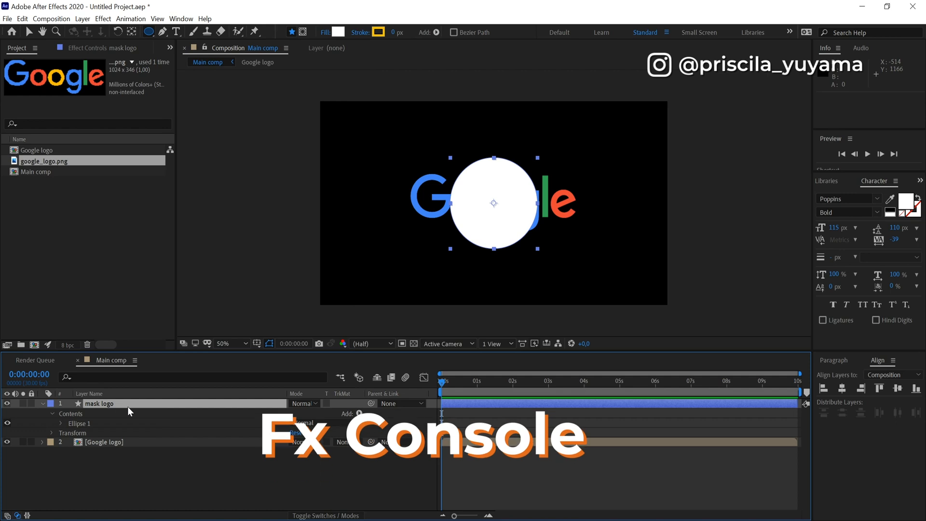
Step: Apply the Turbulent Displace effect to the mask logo layer using FX Console
{"action": "key", "text": "ctrl+space"}
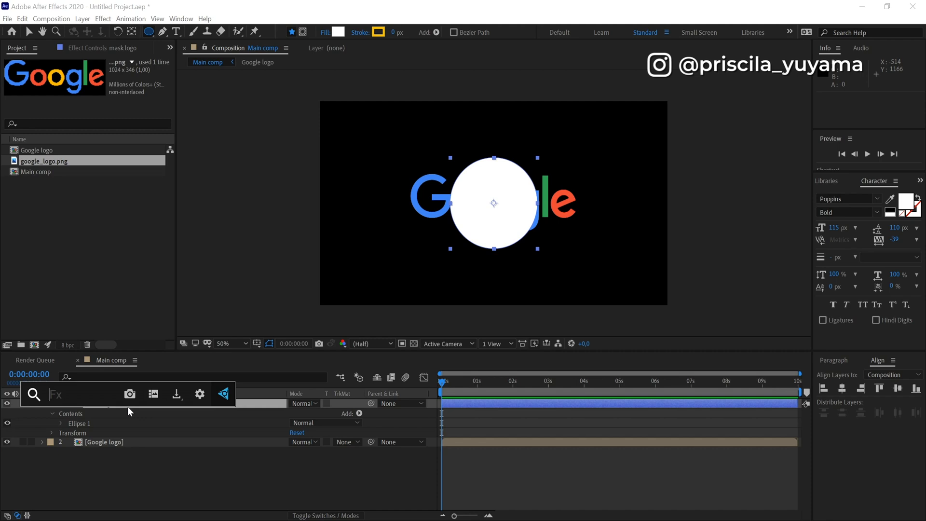
{"action": "type", "text": "tu"}
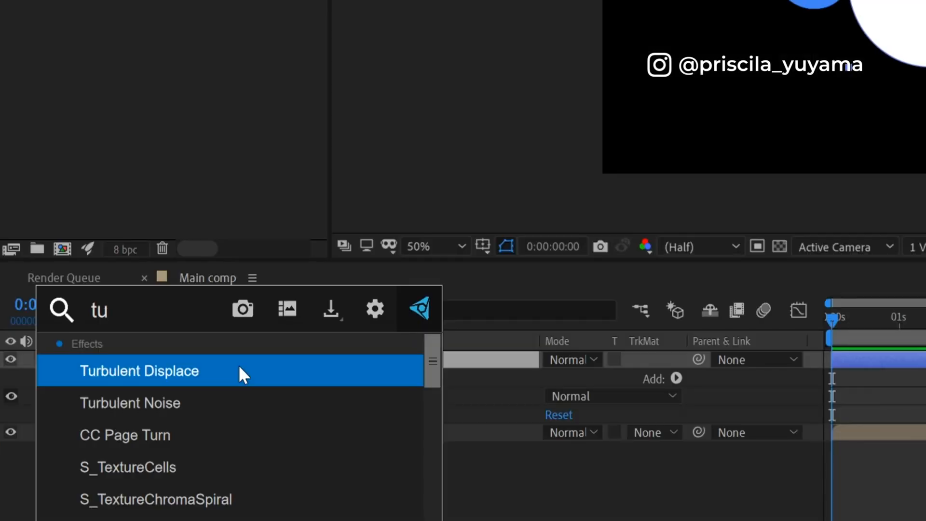
{"action": "left_click", "coordinate": [238, 371]}
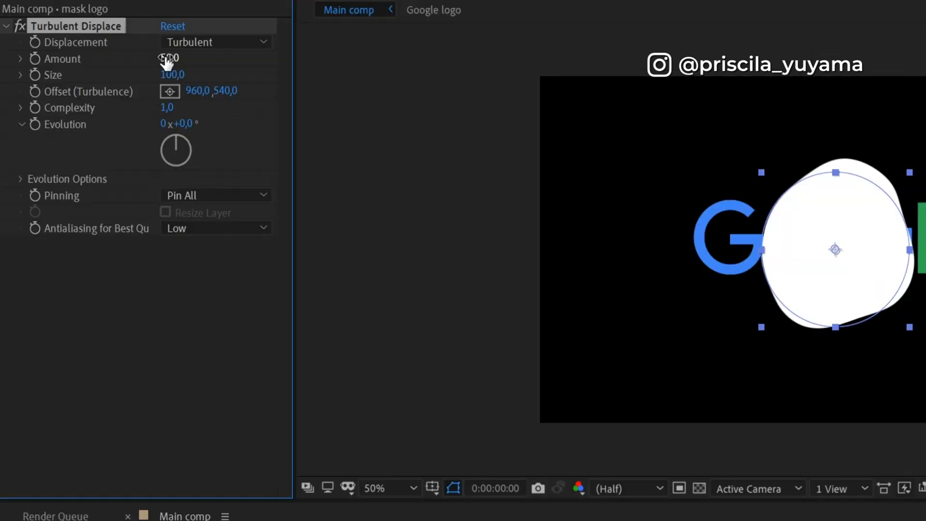
Step: Set the Turbulent Displace effect's Amount to 54, Size to 85 and Complexity to 10
{"action": "left_click", "coordinate": [168, 58]}
{"action": "type", "text": "54"}
{"action": "key", "text": "Tab"}
{"action": "type", "text": "85"}
{"action": "left_click", "coordinate": [190, 236]}
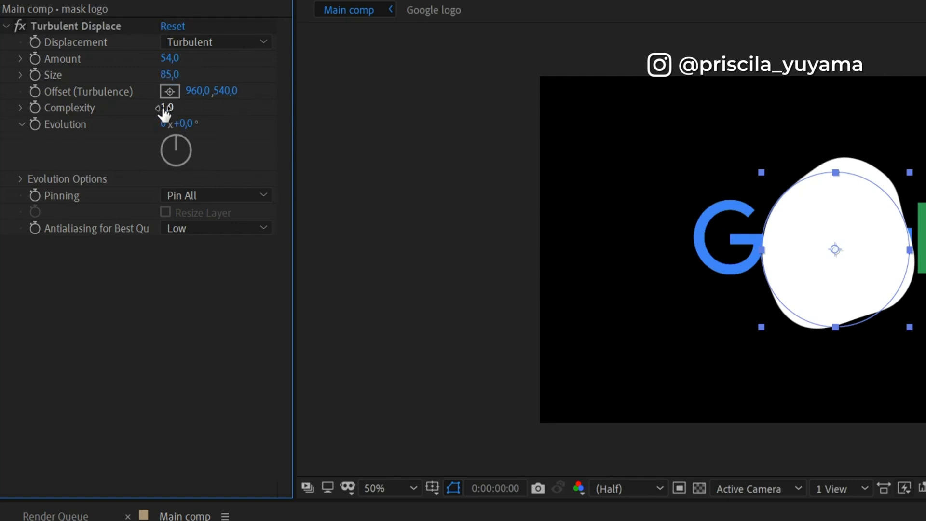
{"action": "left_click", "coordinate": [166, 107]}
{"action": "type", "text": "10"}
{"action": "key", "text": "Return"}
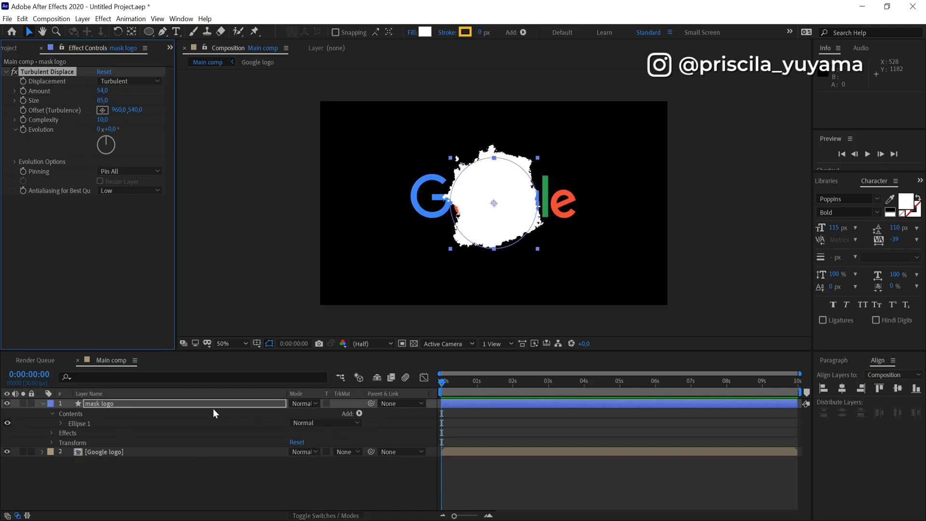
Step: Keyframe the mask logo layer's scale at 0% at the start and 100% at 6 seconds
{"action": "key", "text": "s"}
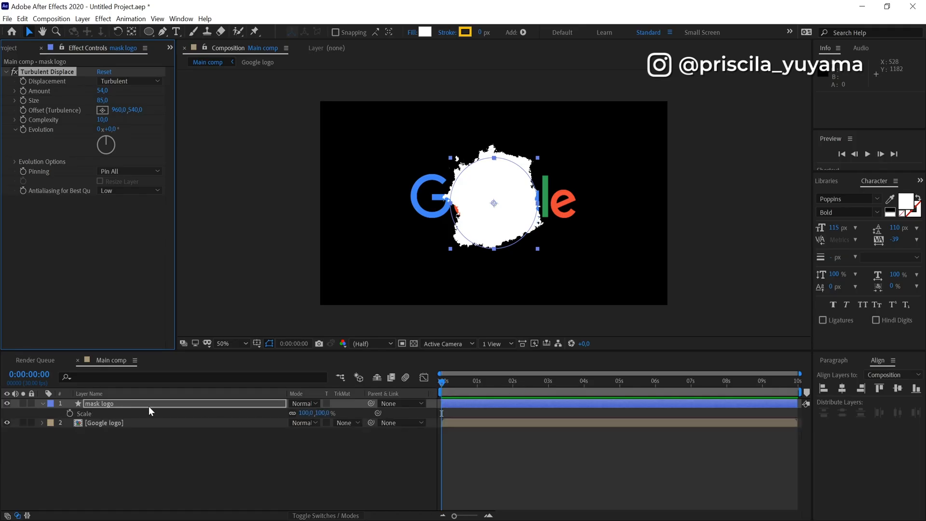
{"action": "left_click", "coordinate": [69, 413]}
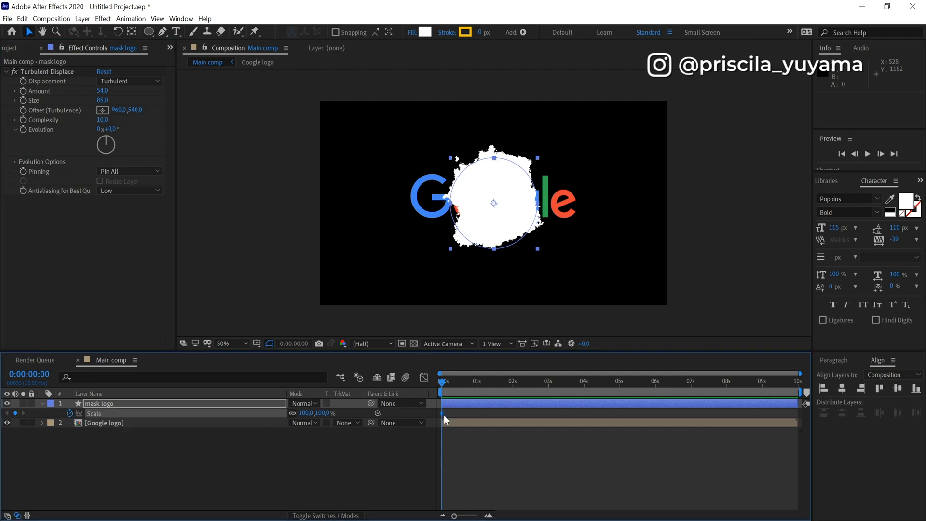
{"action": "left_click_drag", "start_coordinate": [442, 414], "coordinate": [653, 414]}
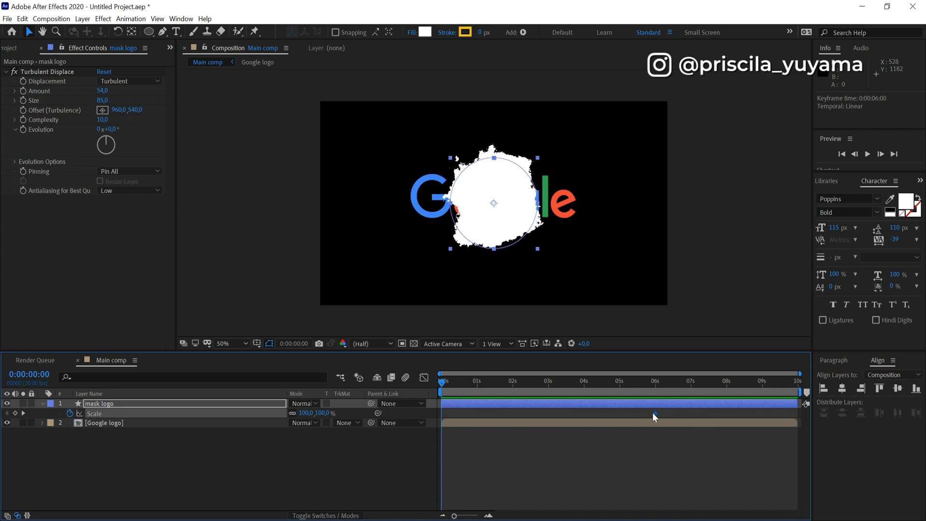
{"action": "left_click", "coordinate": [323, 413]}
{"action": "type", "text": "0"}
{"action": "key", "text": "Return"}
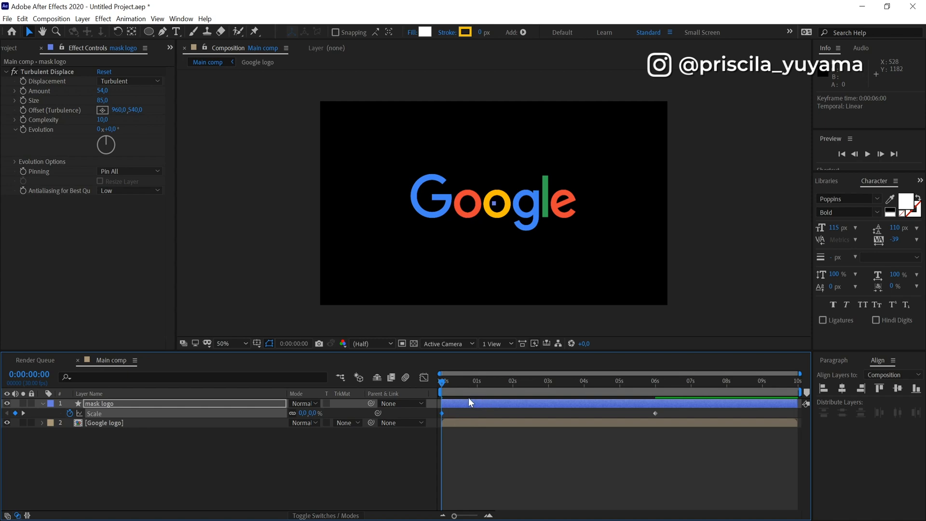
Step: Increase the mask logo layer's scale keyframe at 6 seconds to 482% so the shape covers the frame
{"action": "left_click_drag", "start_coordinate": [480, 385], "coordinate": [652, 384]}
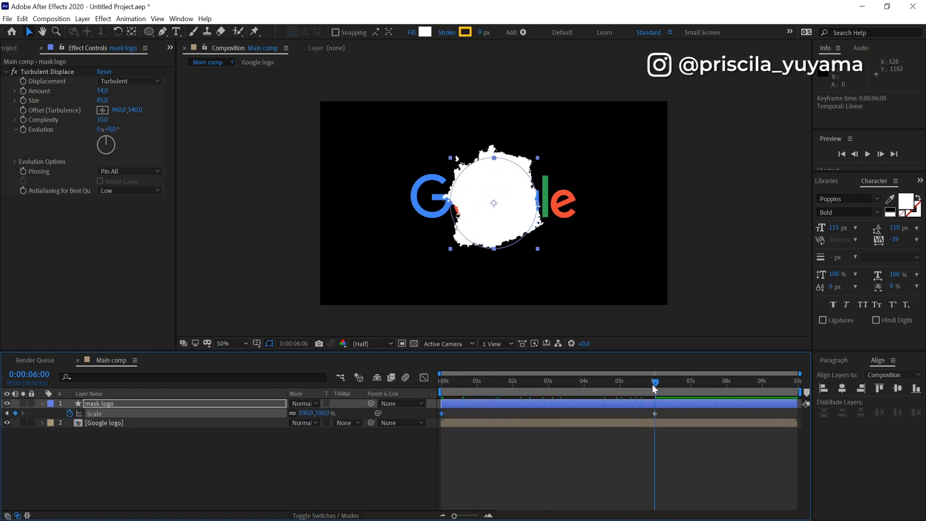
{"action": "left_click_drag", "start_coordinate": [328, 413], "coordinate": [532, 409]}
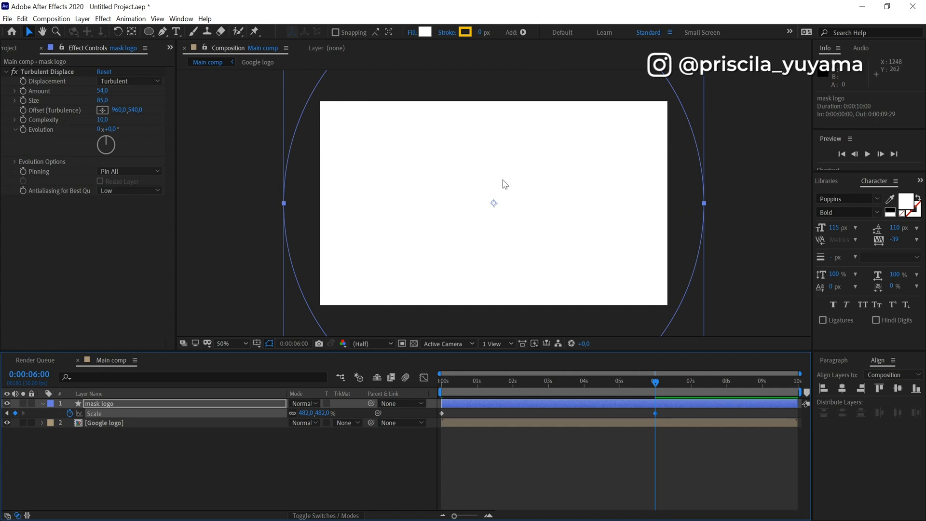
Step: Pre-compose the mask logo layer into a new composition named MASK LOGO, moving all attributes into it
{"action": "left_click", "coordinate": [129, 407]}
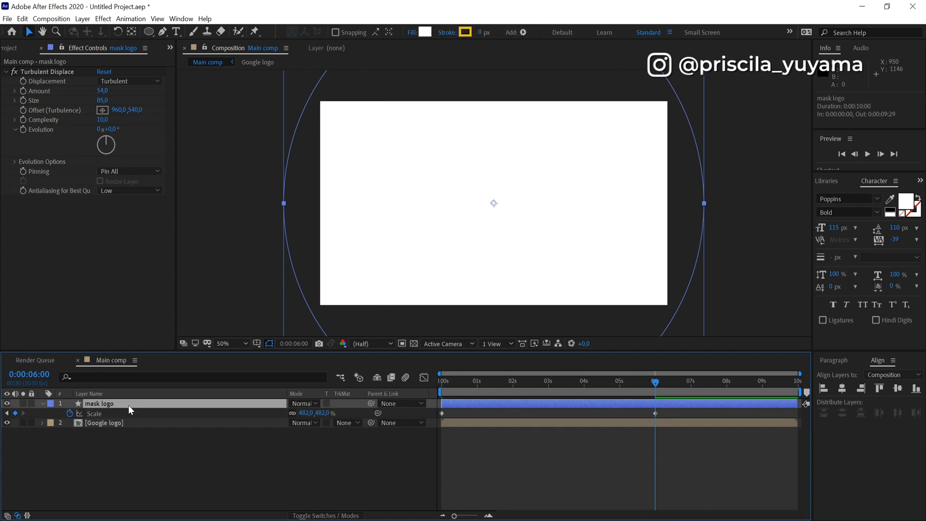
{"action": "key", "text": "ctrl+shift+c"}
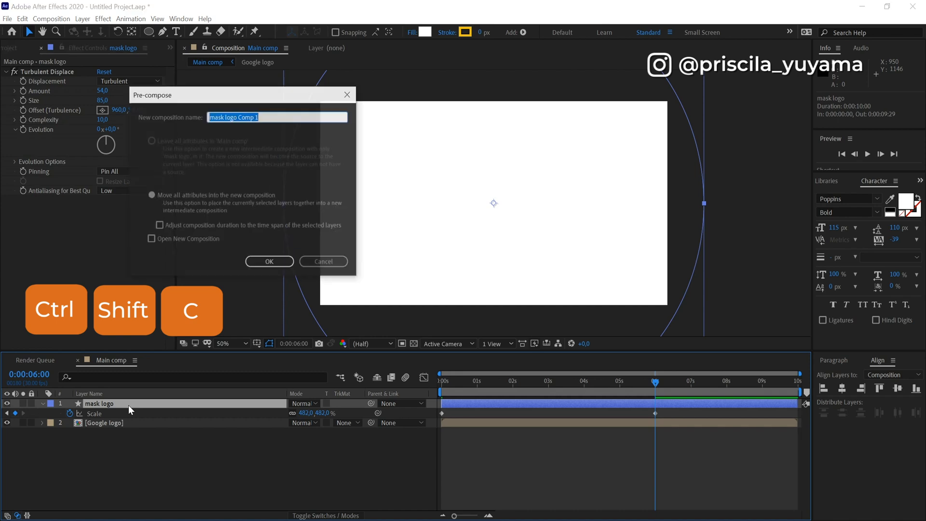
{"action": "type", "text": "MS"}
{"action": "key", "text": "BackSpace"}
{"action": "type", "text": "ASK LOGO"}
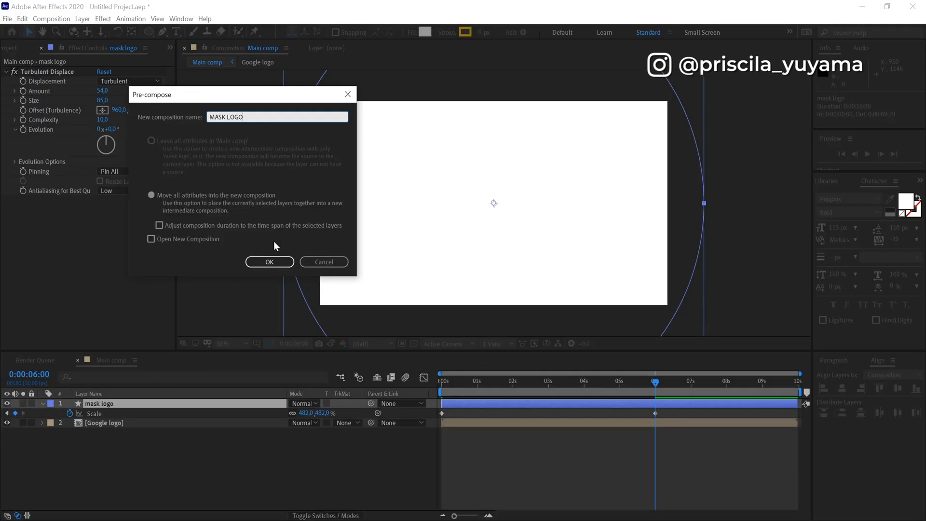
{"action": "left_click", "coordinate": [269, 262]}
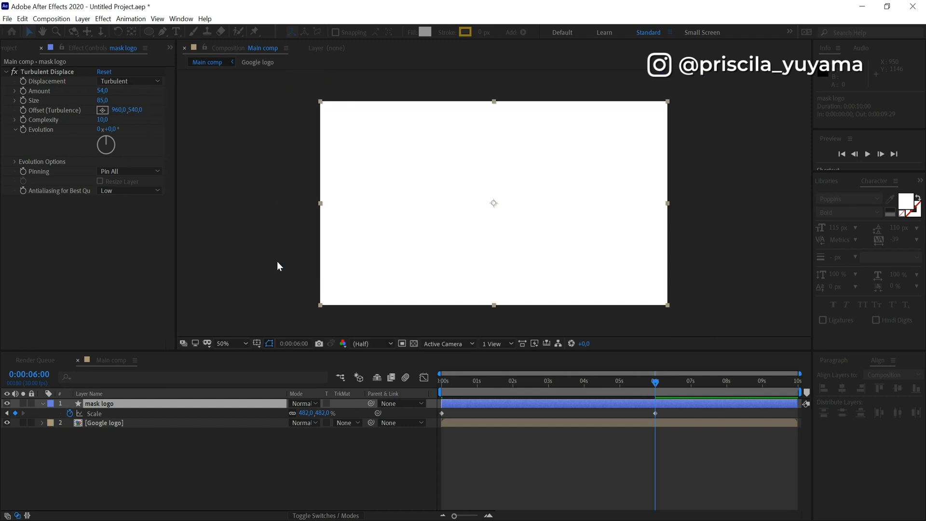
Step: Set the Google logo layer's track matte to Alpha Matte "[MASK LOGO]" and preview the reveal
{"action": "left_click", "coordinate": [103, 413]}
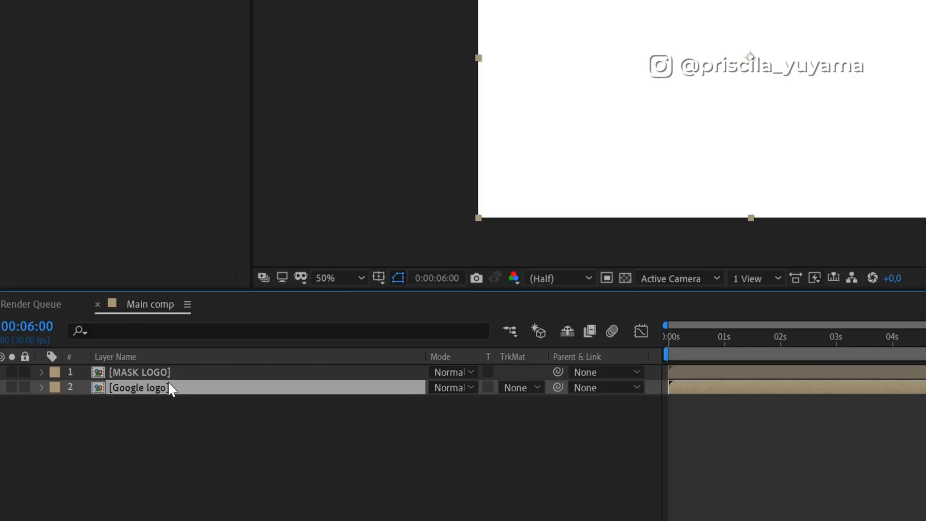
{"action": "left_click", "coordinate": [522, 386]}
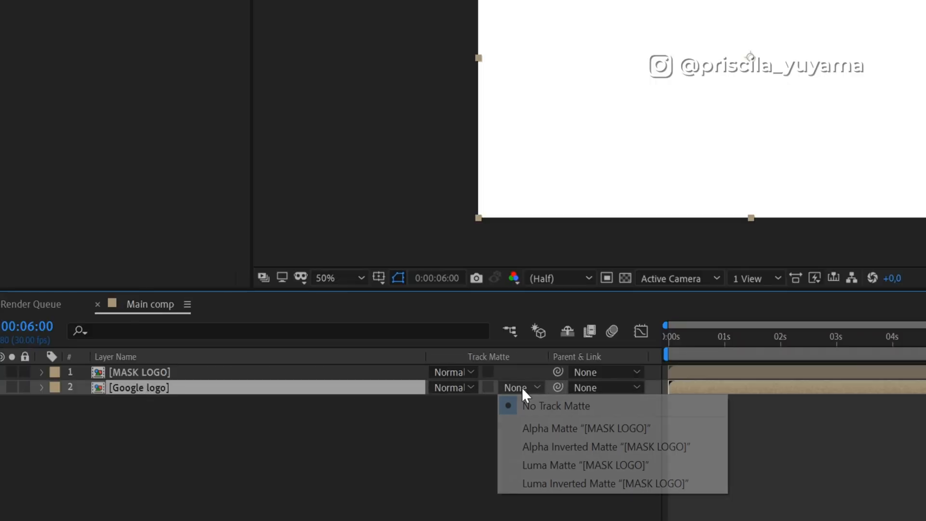
{"action": "left_click", "coordinate": [531, 428]}
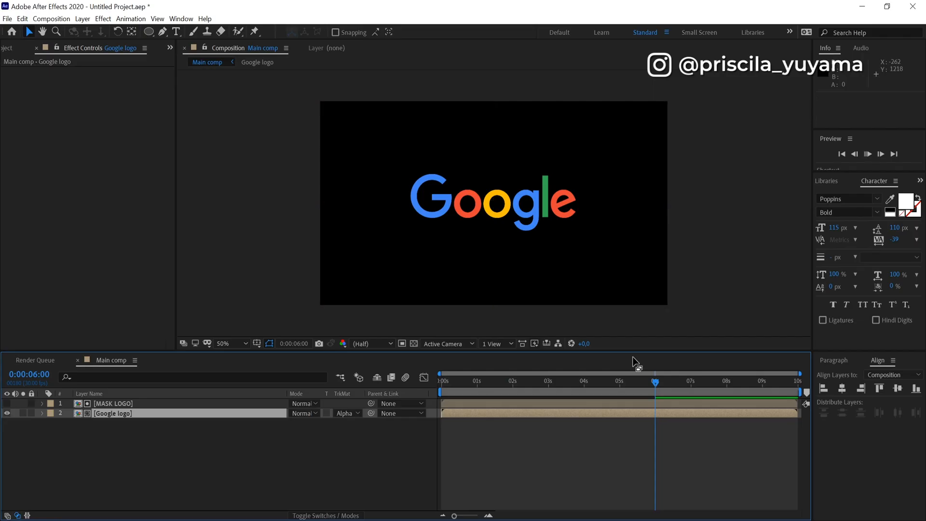
{"action": "key", "text": "space"}
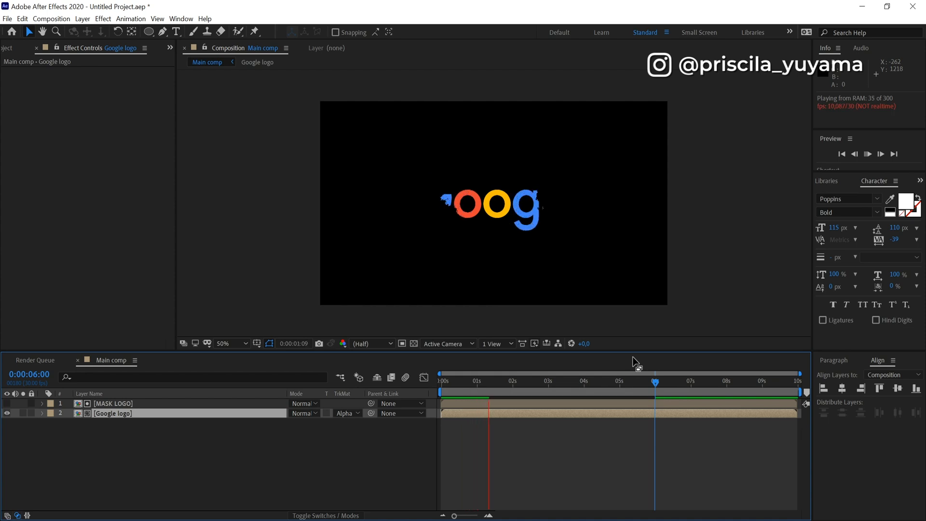
{"action": "key", "text": "space"}
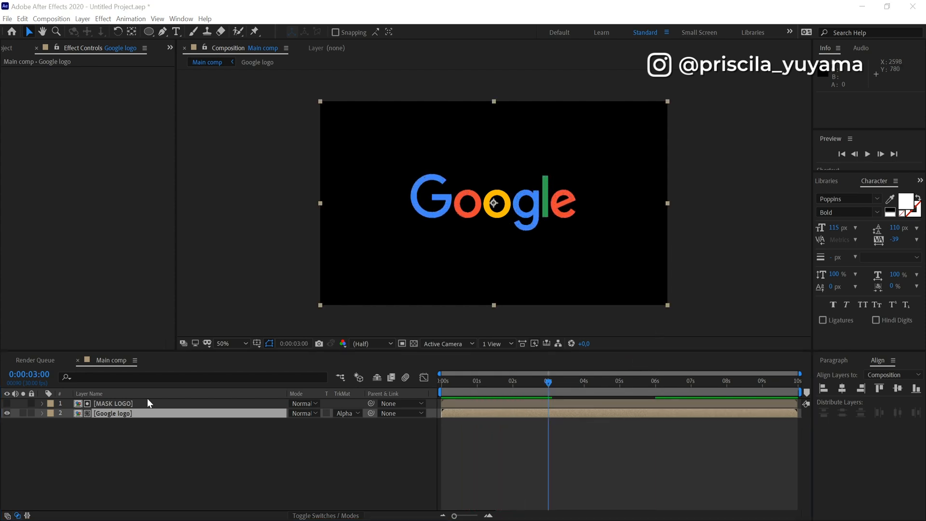
Step: Pre-compose the MASK LOGO and Google logo layers together into a composition named LOGO COMP1
{"action": "left_click", "coordinate": [122, 402], "text": "shift"}
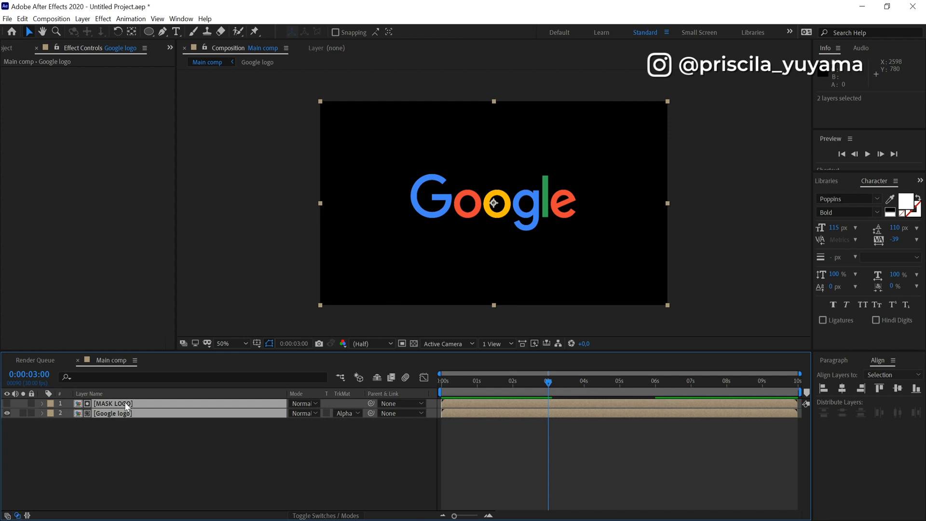
{"action": "key", "text": "ctrl+shift+c"}
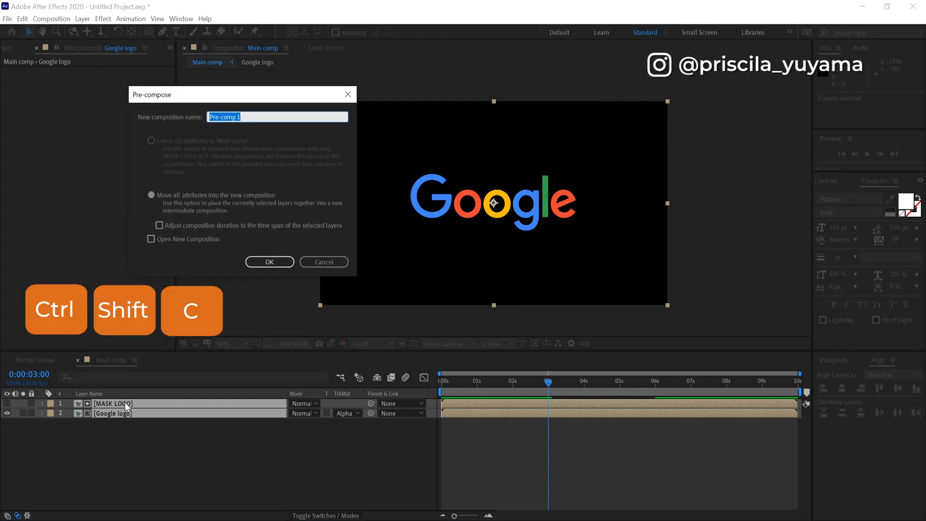
{"action": "type", "text": "LOGO COMP1"}
{"action": "key", "text": "Return"}
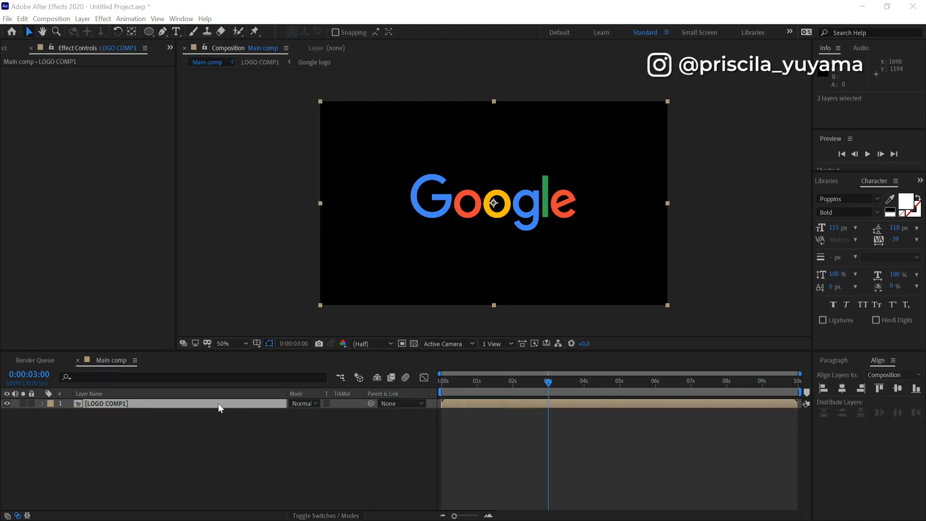
Step: Duplicate the LOGO COMP1 layer and shift the lower copy 3 frames earlier in time
{"action": "key", "text": "ctrl+d"}
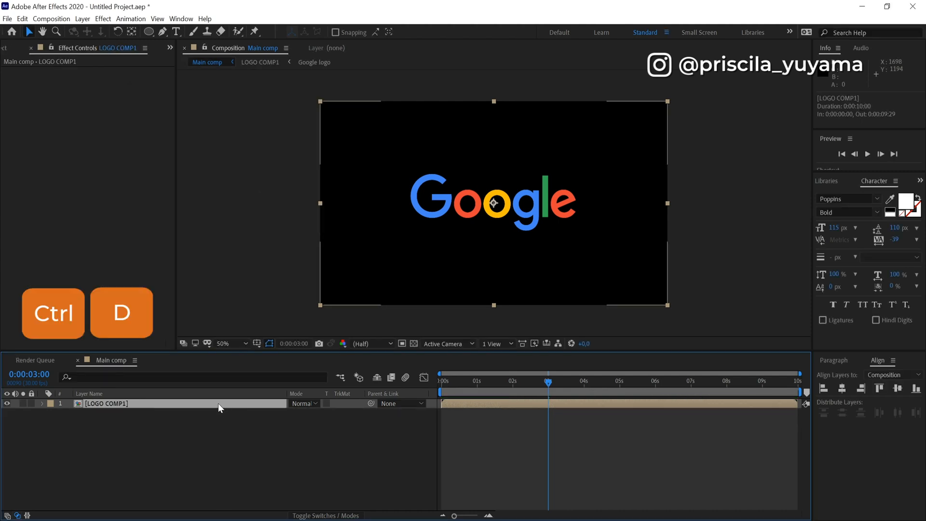
{"action": "left_click_drag", "start_coordinate": [471, 408], "coordinate": [468, 408]}
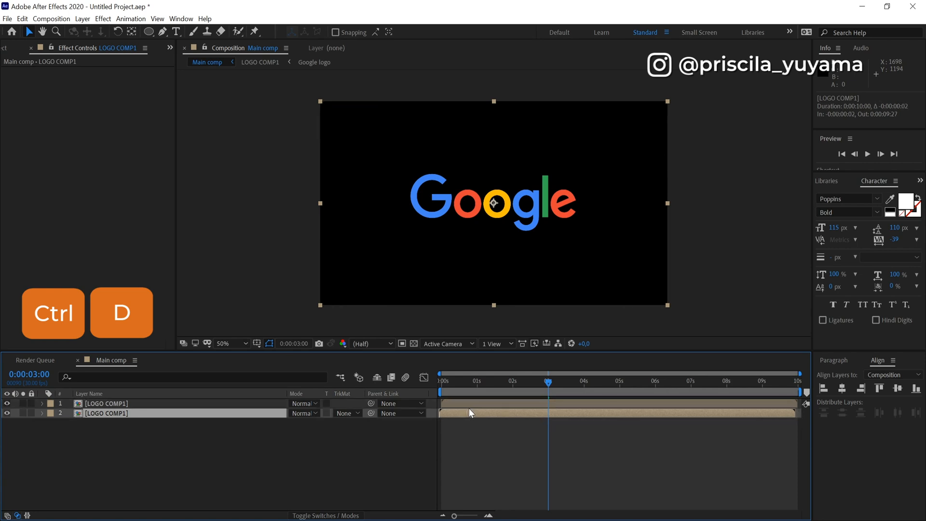
{"action": "key", "text": "ctrl+Up"}
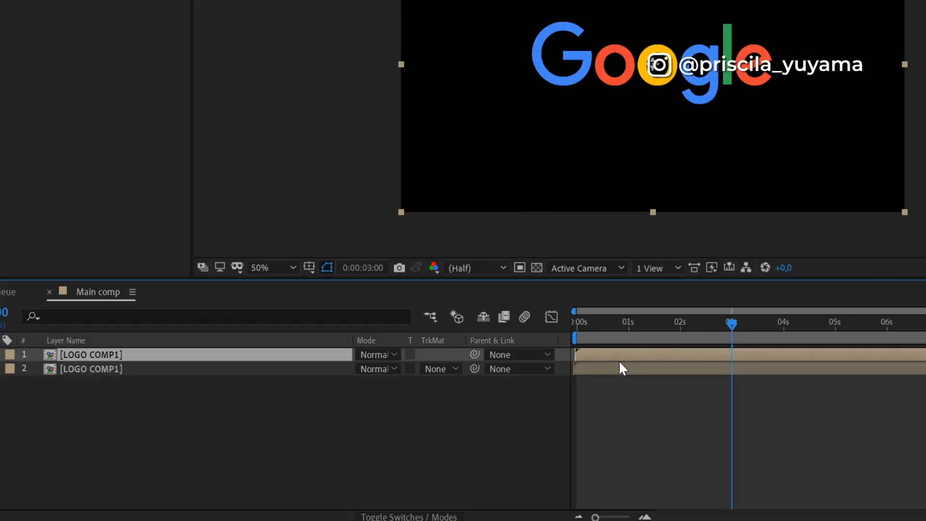
{"action": "left_click_drag", "start_coordinate": [620, 362], "coordinate": [618, 364]}
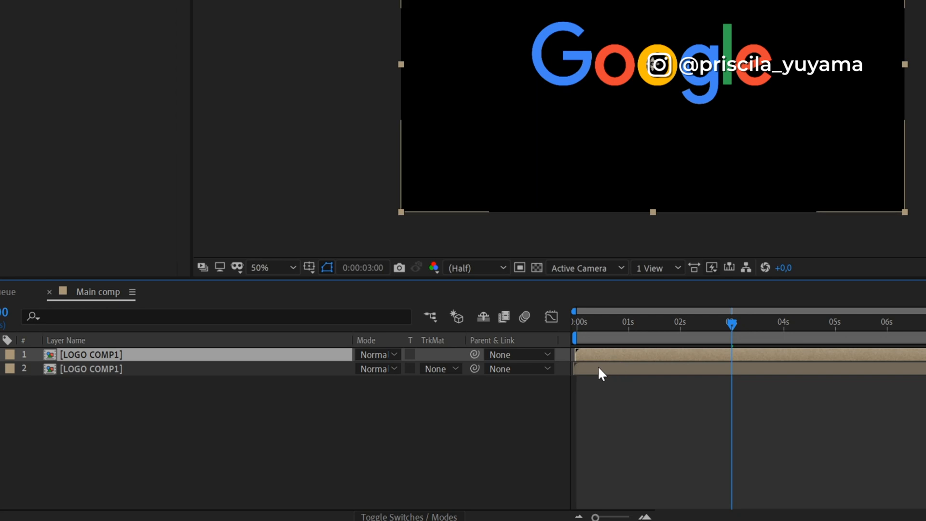
Step: Set the lower LOGO COMP1 layer's track matte to Alpha Inverted Matte "[LOGO COMP1]" and check the thin edge
{"action": "left_click", "coordinate": [344, 412]}
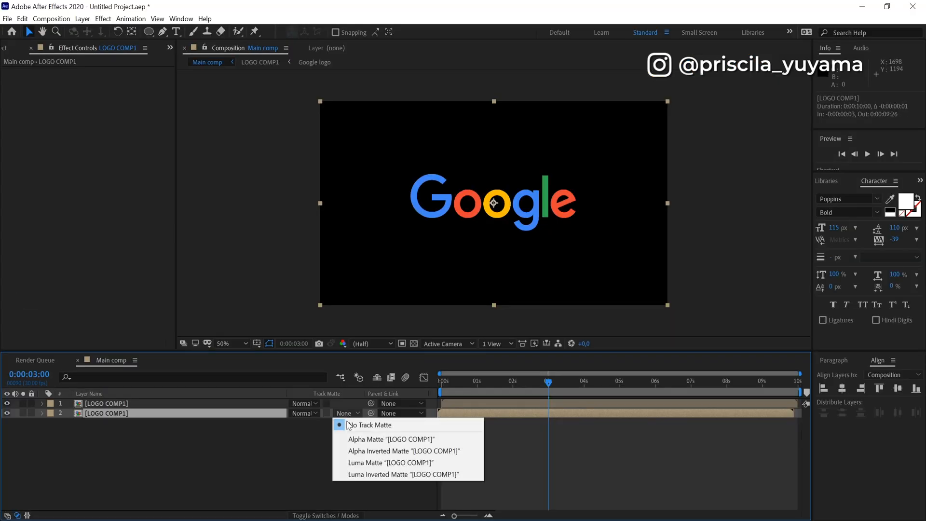
{"action": "left_click", "coordinate": [353, 452]}
{"action": "left_click_drag", "start_coordinate": [479, 388], "coordinate": [535, 389]}
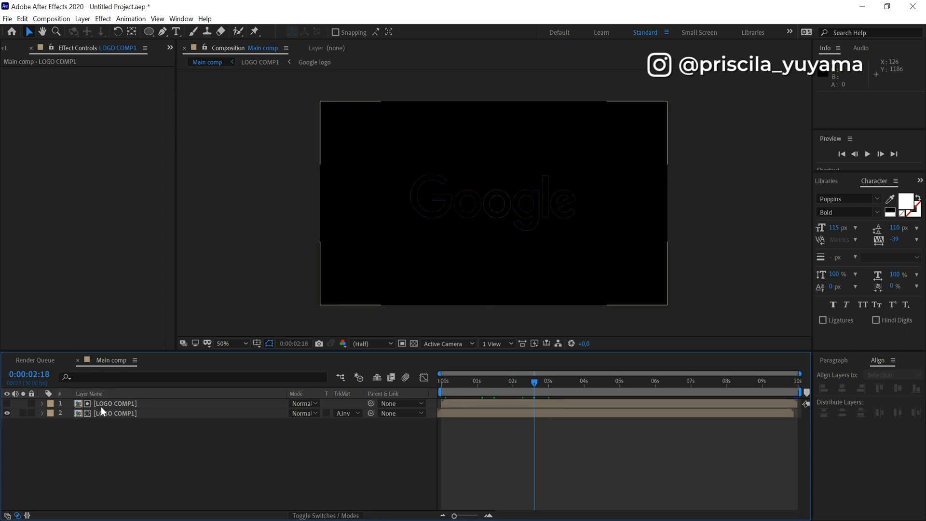
Step: Apply Simple Choker to the upper LOGO COMP1 layer with Choke Matte at -2 and preview the edge animation
{"action": "left_click", "coordinate": [123, 406]}
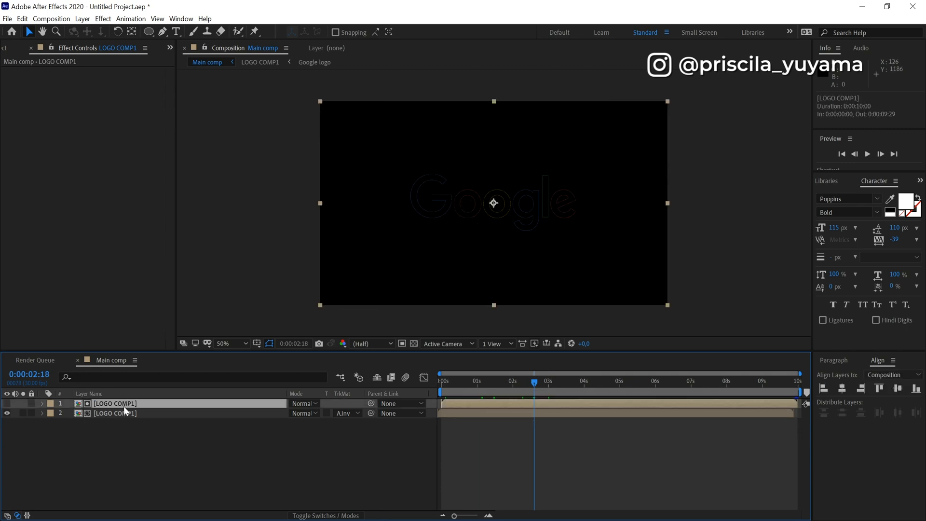
{"action": "key", "text": "ctrl+space"}
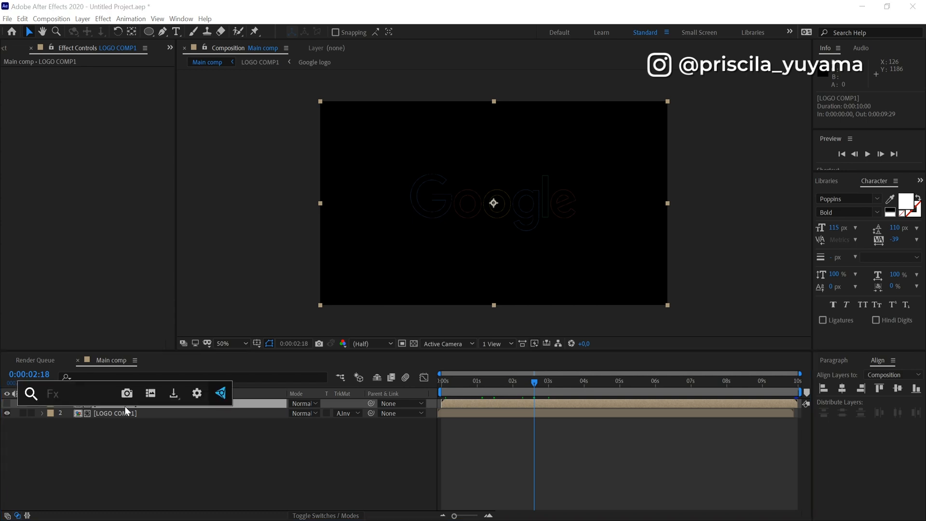
{"action": "type", "text": "sim"}
{"action": "key", "text": "Return"}
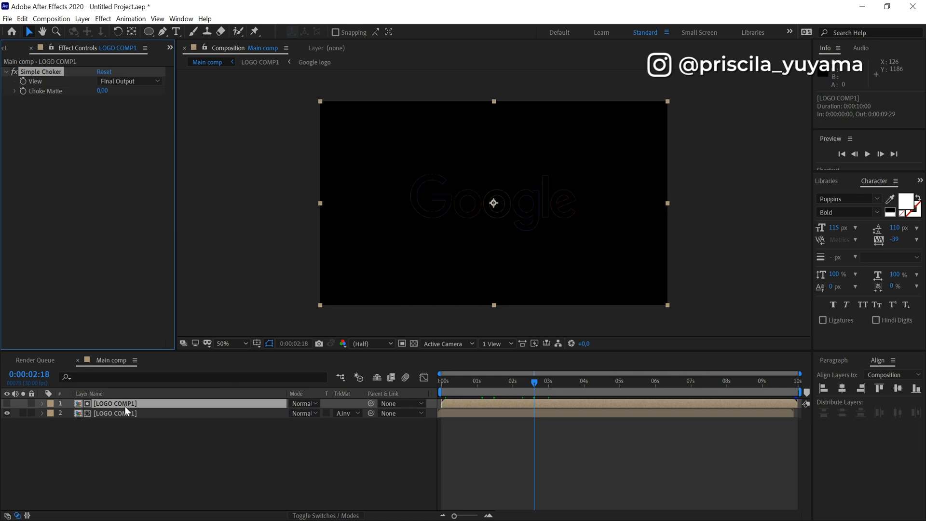
{"action": "left_click", "coordinate": [104, 90]}
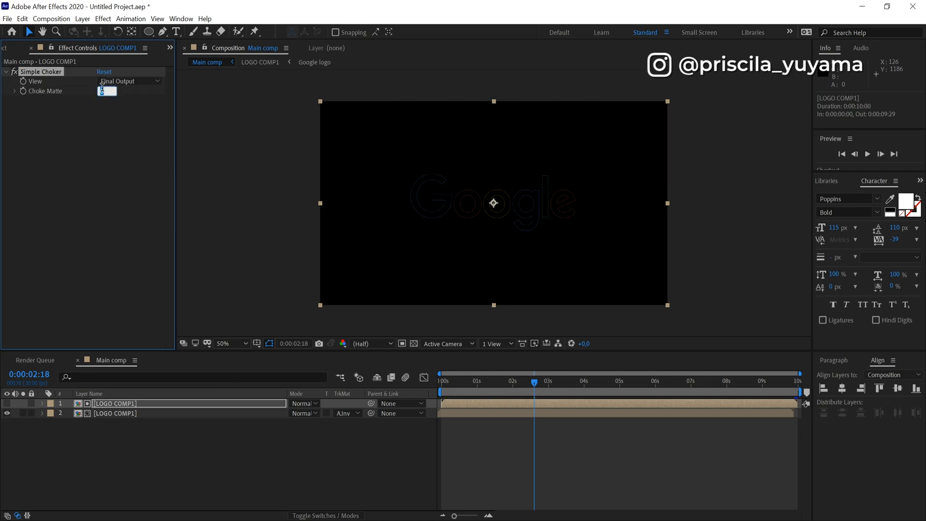
{"action": "type", "text": "-1.00"}
{"action": "left_click", "coordinate": [647, 455]}
{"action": "key", "text": "space"}
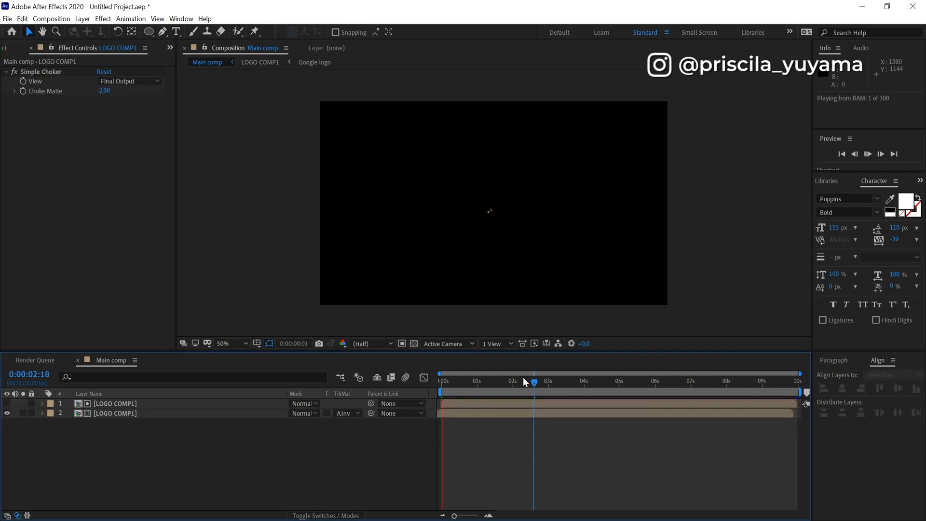
{"action": "left_click", "coordinate": [482, 381]}
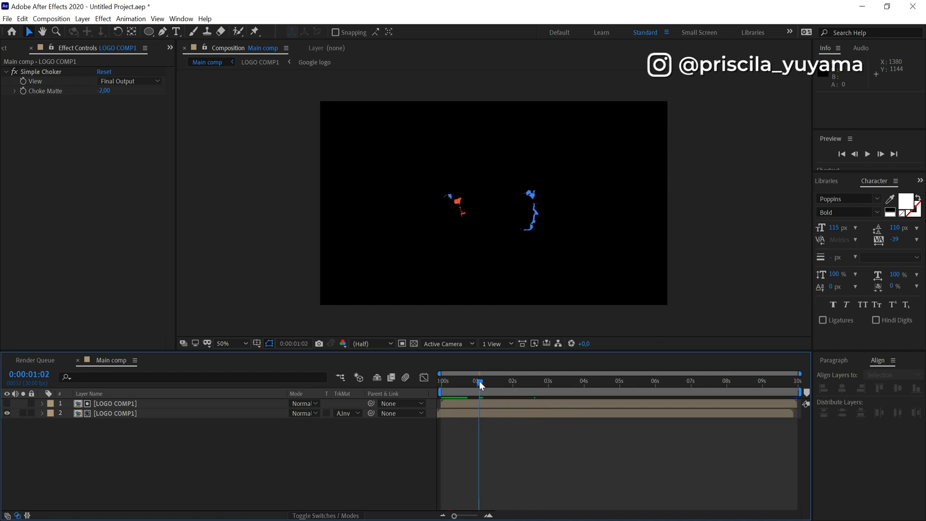
{"action": "mouse_move", "coordinate": [505, 389]}
{"action": "left_mouse_down"}
{"action": "mouse_move", "coordinate": [492, 390]}
{"action": "mouse_move", "coordinate": [517, 387]}
{"action": "left_mouse_up"}
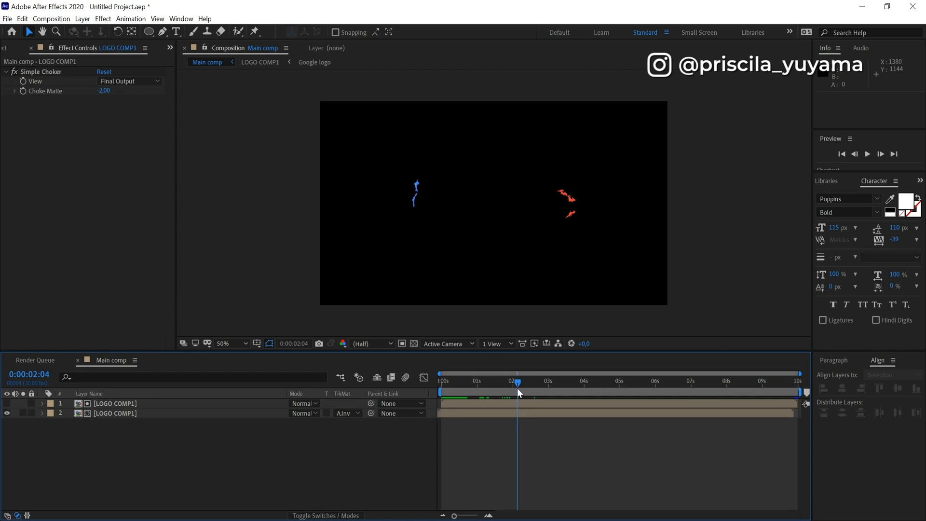
Step: Pre-compose both LOGO COMP1 layers together into a composition named LOGO COMP2
{"action": "left_click", "coordinate": [132, 404]}
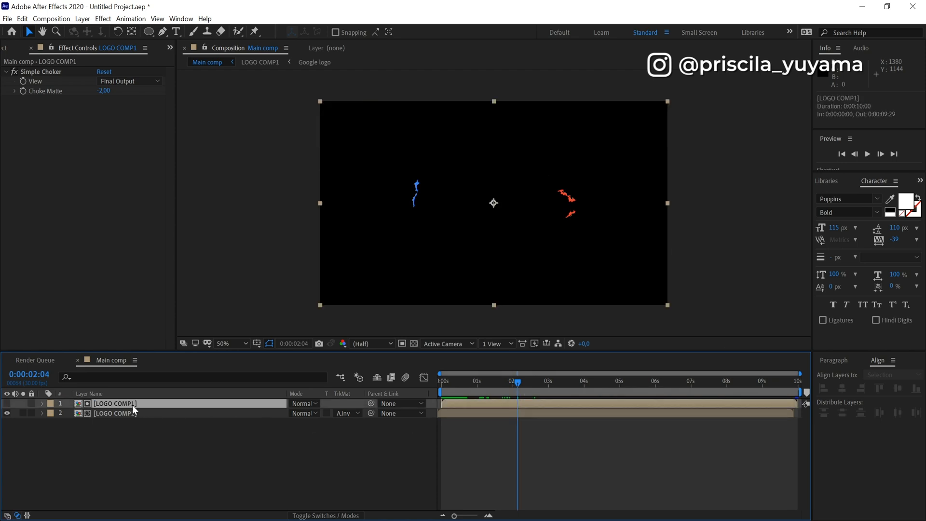
{"action": "left_click", "coordinate": [131, 413], "text": "shift"}
{"action": "key", "text": "ctrl+shift+c"}
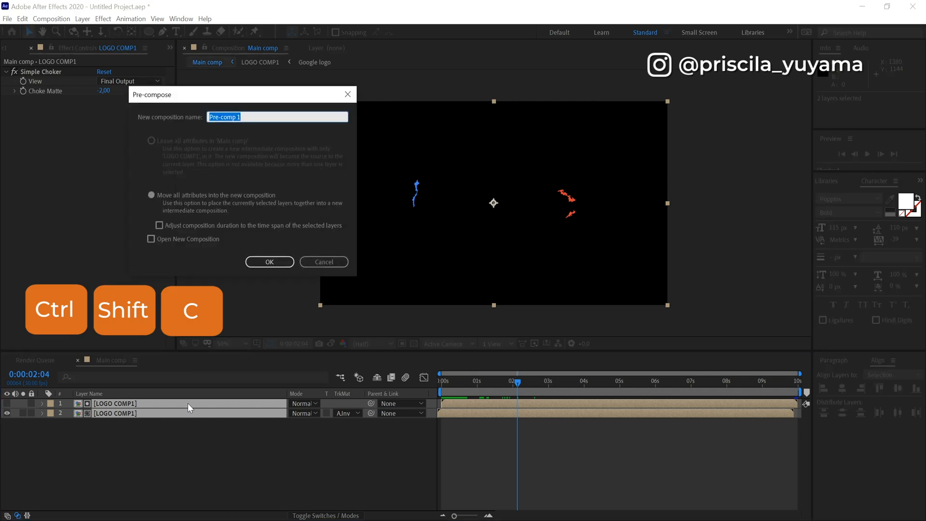
{"action": "type", "text": "LOGO COMP2"}
{"action": "key", "text": "Return"}
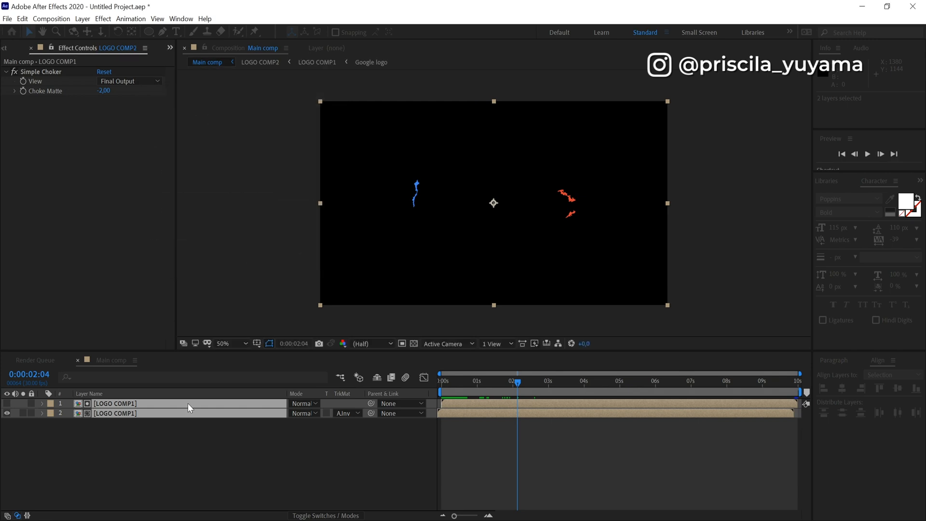
Step: Add the MASK LOGO composition above LOGO COMP2 in the Main comp and shift it 4 frames later
{"action": "left_click", "coordinate": [13, 49]}
{"action": "left_click", "coordinate": [55, 182]}
{"action": "left_click", "coordinate": [52, 192]}
{"action": "left_click_drag", "start_coordinate": [50, 202], "coordinate": [212, 361]}
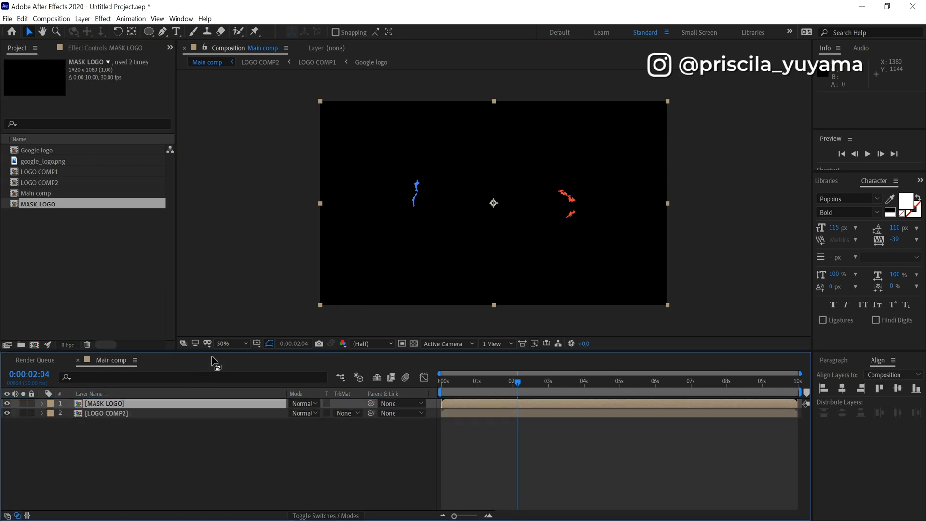
{"action": "left_click_drag", "start_coordinate": [472, 403], "coordinate": [472, 403]}
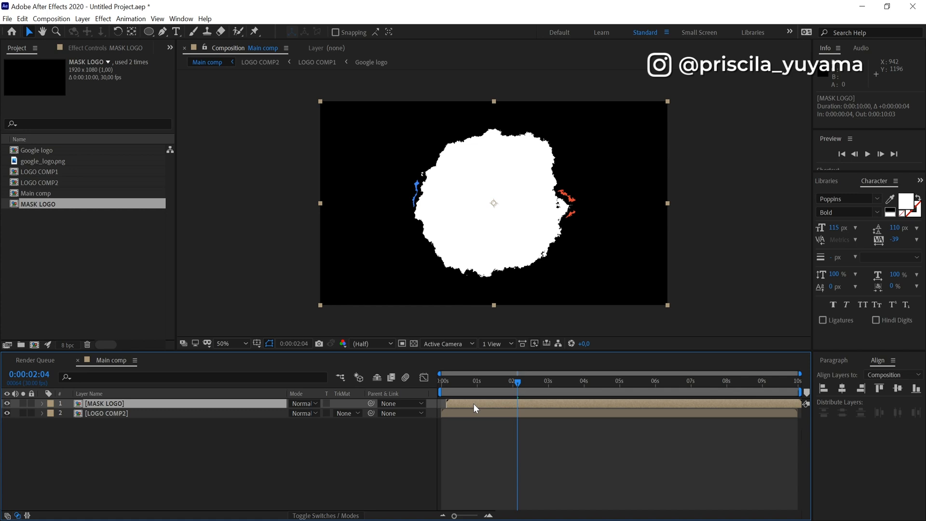
Step: Set the LOGO COMP2 layer's track matte to Alpha Inverted Matte "[MASK LOGO]"
{"action": "left_click", "coordinate": [163, 414]}
{"action": "left_click", "coordinate": [345, 414]}
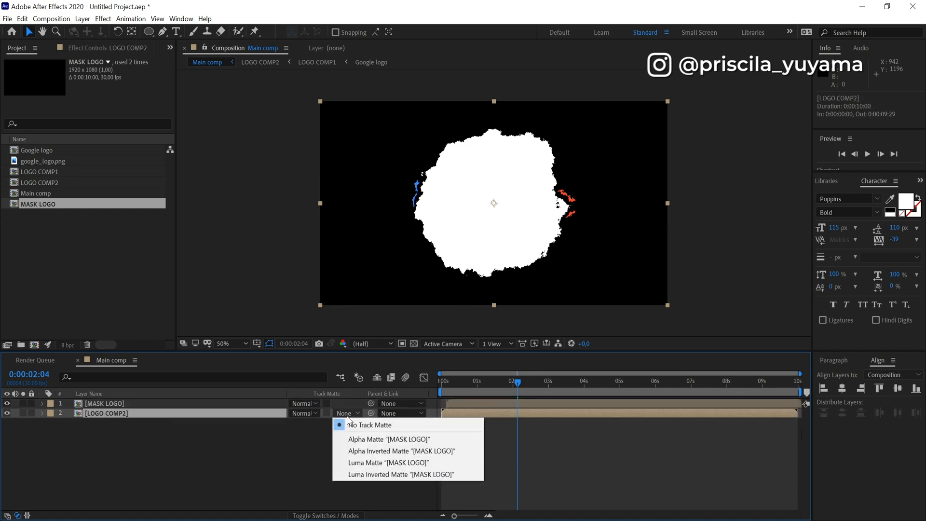
{"action": "left_click", "coordinate": [362, 452]}
Step: Pre-compose the MASK LOGO and LOGO COMP2 layers together into a composition named LOGO COMP3
{"action": "left_click", "coordinate": [124, 402]}
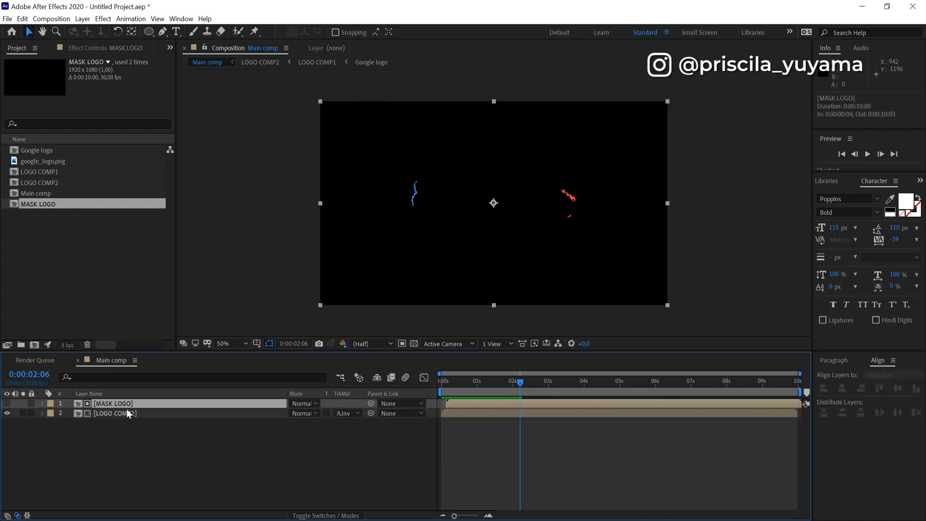
{"action": "left_click", "coordinate": [127, 412], "text": "ctrl"}
{"action": "key", "text": "ctrl+shift+c"}
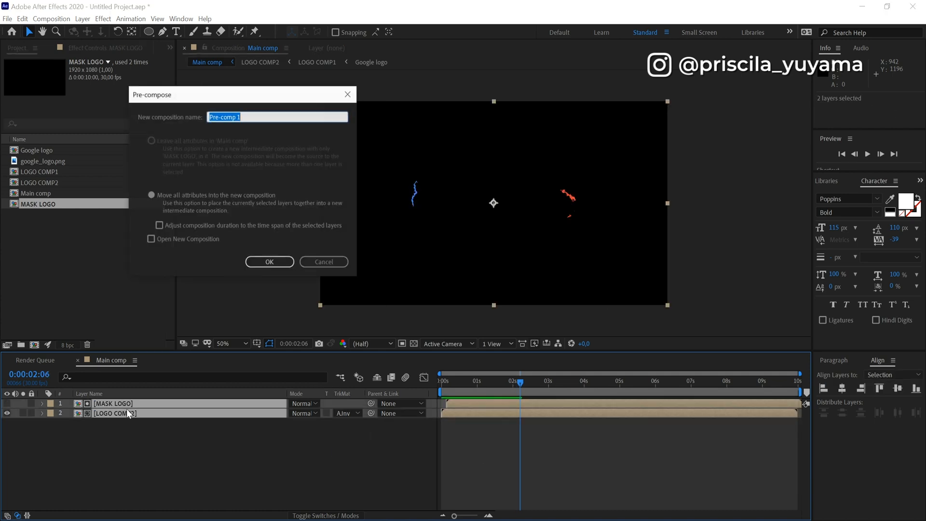
{"action": "type", "text": "LOGO VO"}
{"action": "key", "text": "BackSpace"}
{"action": "key", "text": "BackSpace"}
{"action": "type", "text": "C"}
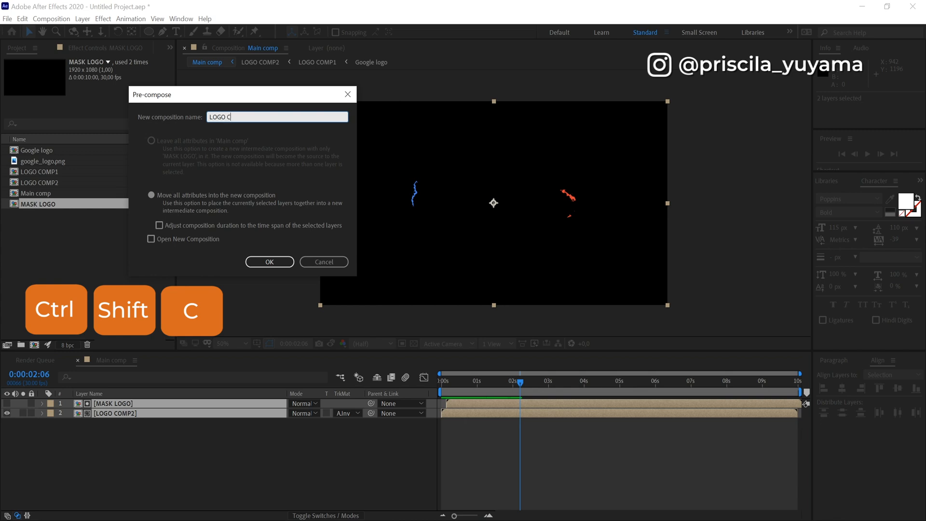
{"action": "type", "text": "OMP3"}
{"action": "key", "text": "Return"}
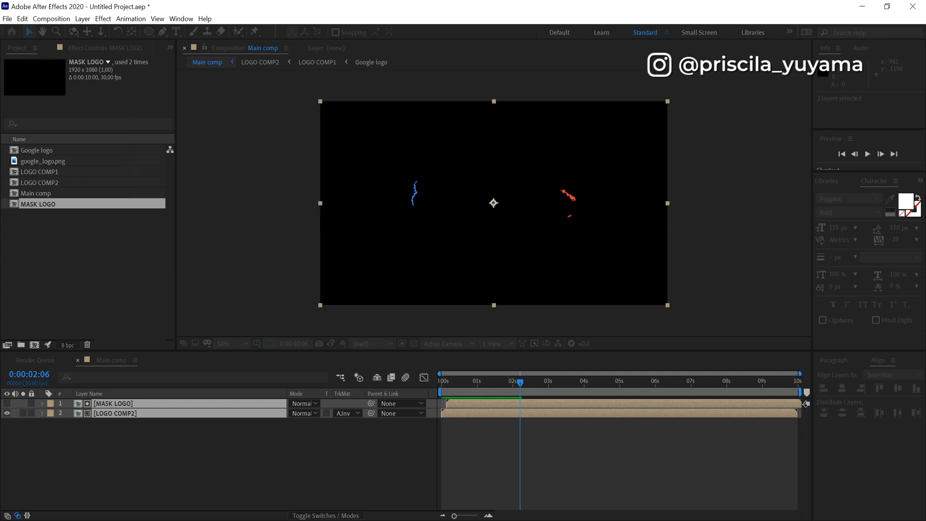
Step: Create a new 1920 x 1080, 30 fps, 10-second composition named PARTICLES
{"action": "left_click", "coordinate": [128, 414]}
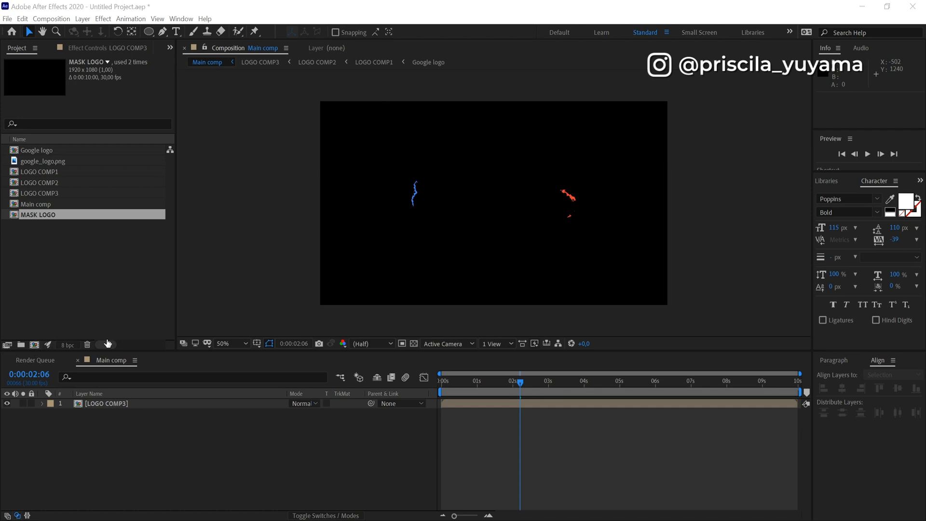
{"action": "left_click", "coordinate": [34, 345]}
{"action": "type", "text": "Parti"}
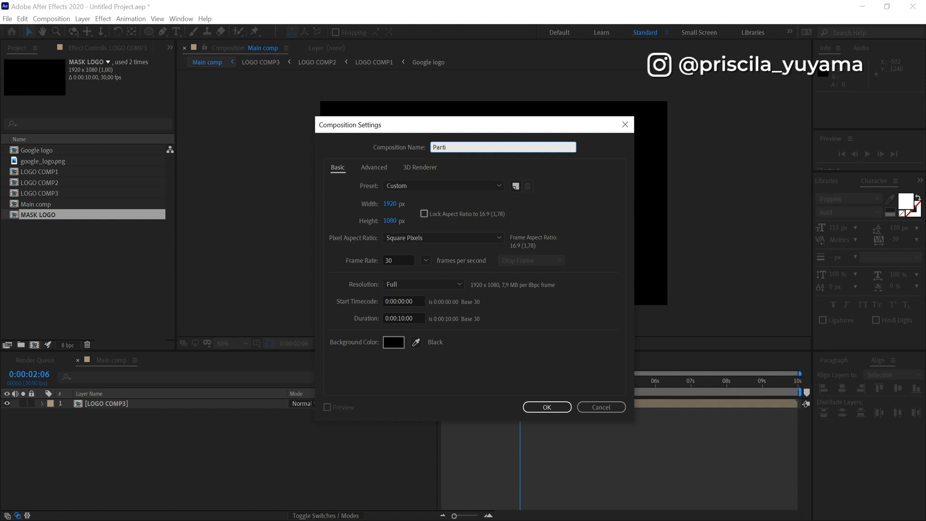
{"action": "key", "text": "BackSpace"}
{"action": "key", "text": "BackSpace"}
{"action": "key", "text": "BackSpace"}
{"action": "key", "text": "BackSpace"}
{"action": "key", "text": "BackSpace"}
{"action": "type", "text": "PARTICLES"}
{"action": "left_click", "coordinate": [555, 406]}
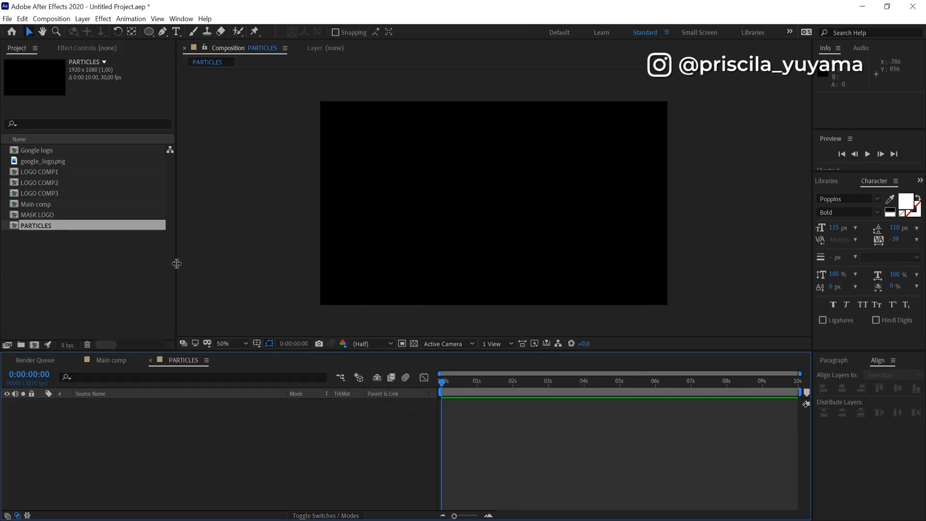
Step: Add LOGO COMP3 to the PARTICLES composition as a hidden 3D layer starting at 0 seconds
{"action": "left_click_drag", "start_coordinate": [55, 194], "coordinate": [520, 415]}
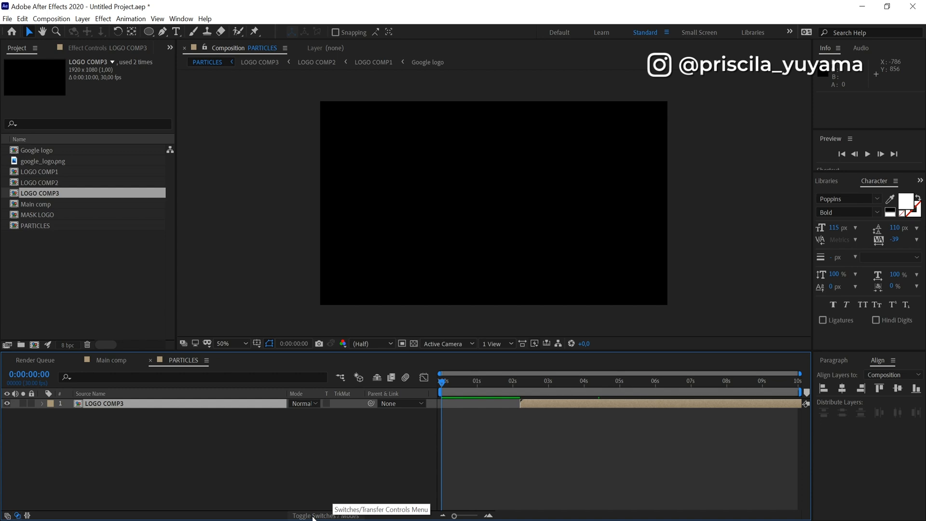
{"action": "left_click", "coordinate": [314, 515]}
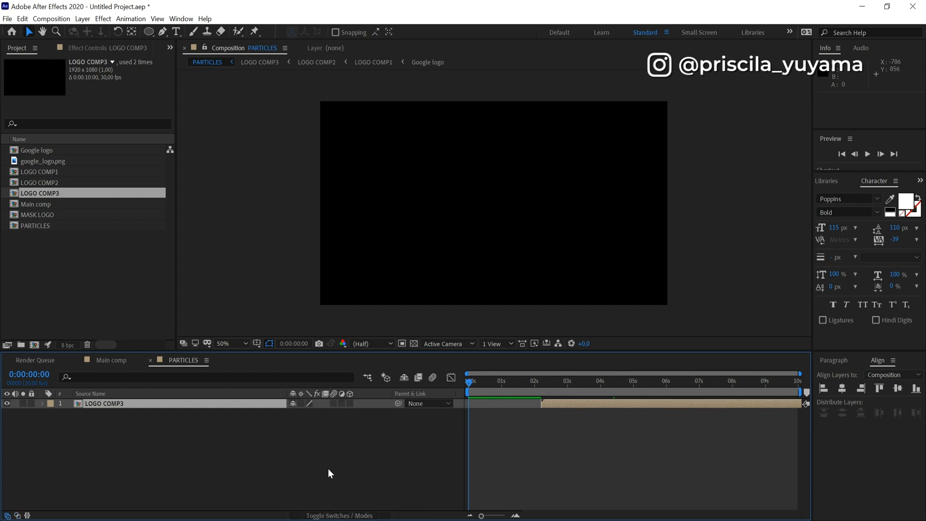
{"action": "left_click", "coordinate": [349, 400]}
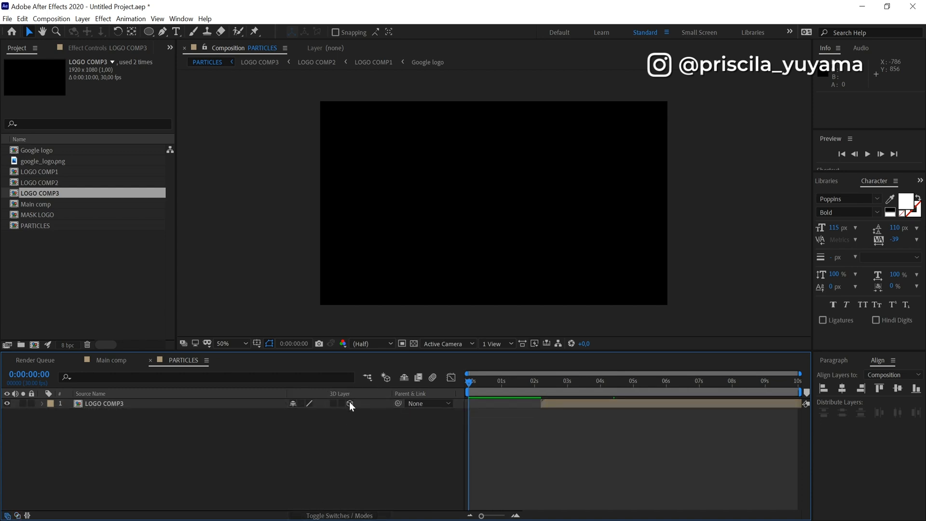
{"action": "left_click_drag", "start_coordinate": [553, 400], "coordinate": [478, 405]}
{"action": "left_click", "coordinate": [7, 404]}
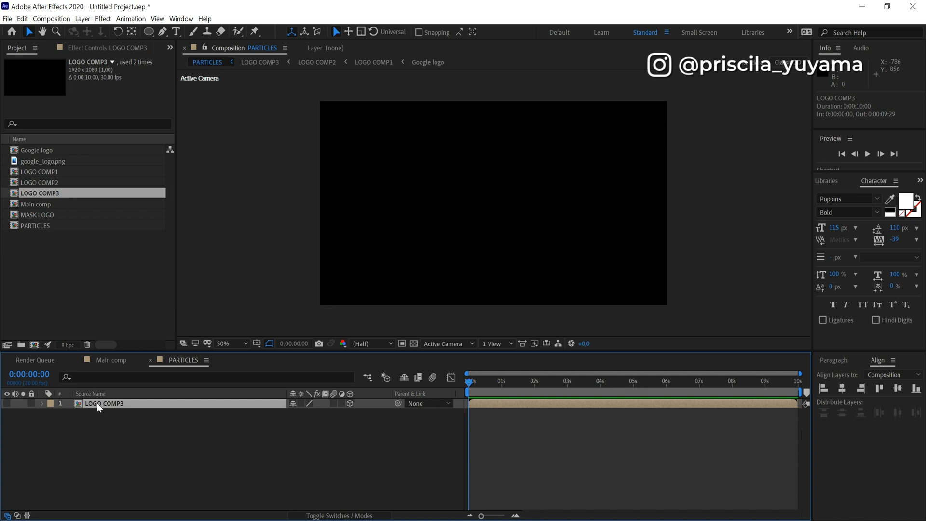
Step: Create a white 1920 x 1080 solid named particles and apply the Trapcode Particular effect to it
{"action": "key", "text": "ctrl+y"}
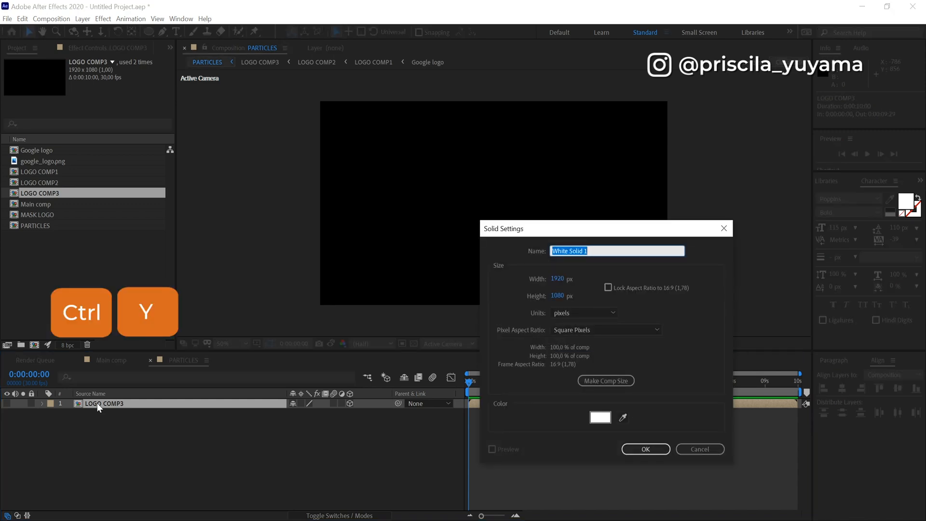
{"action": "type", "text": "particles"}
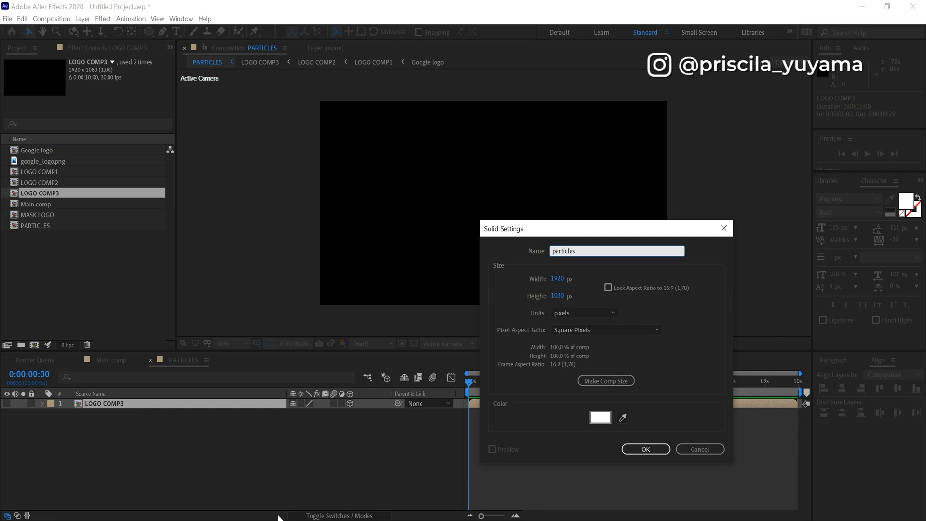
{"action": "left_click", "coordinate": [635, 452]}
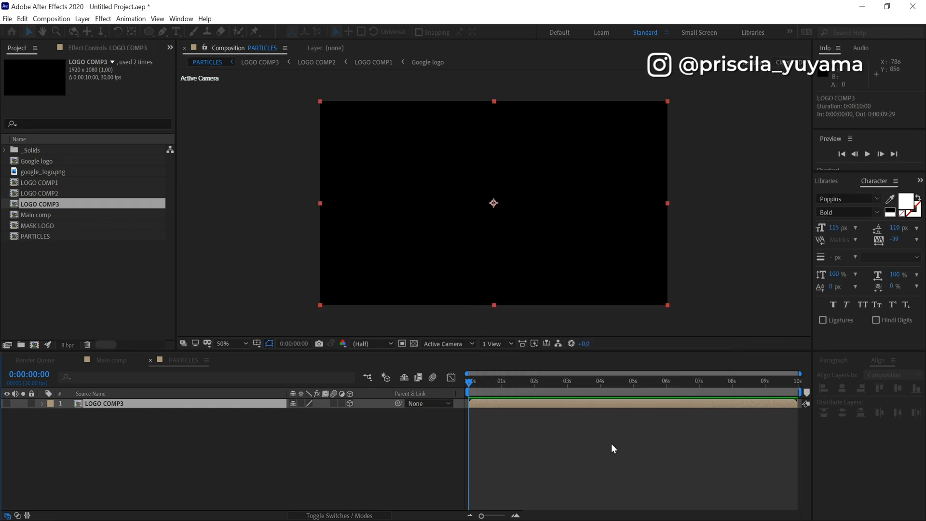
{"action": "left_click", "coordinate": [154, 404]}
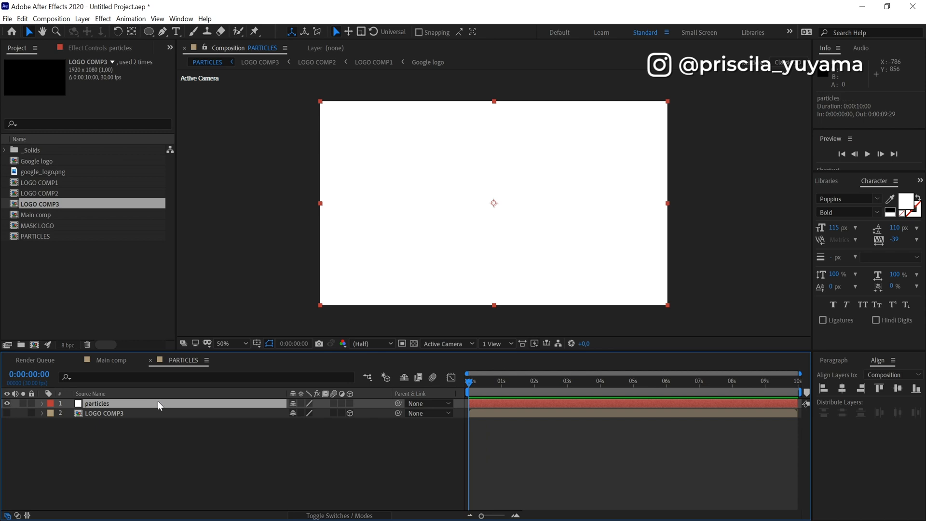
{"action": "key", "text": "ctrl+space"}
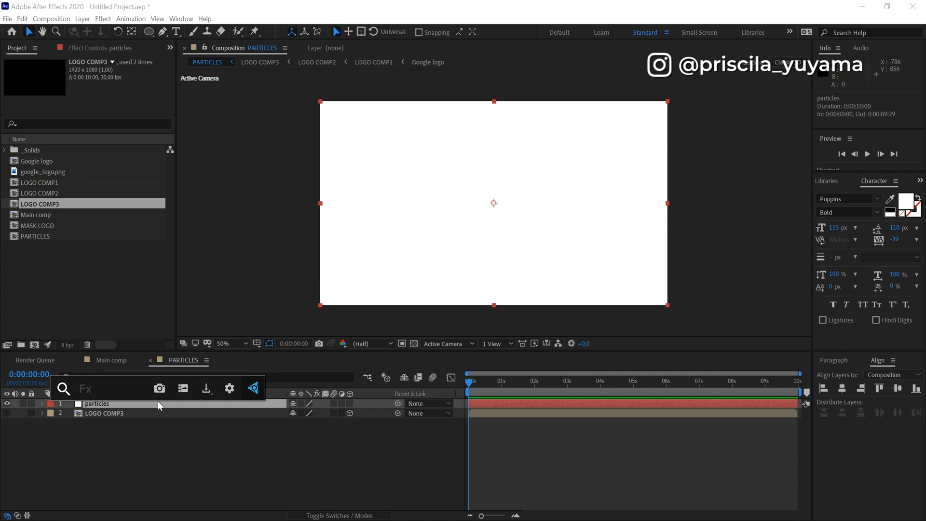
{"action": "type", "text": "part"}
{"action": "left_click", "coordinate": [147, 407]}
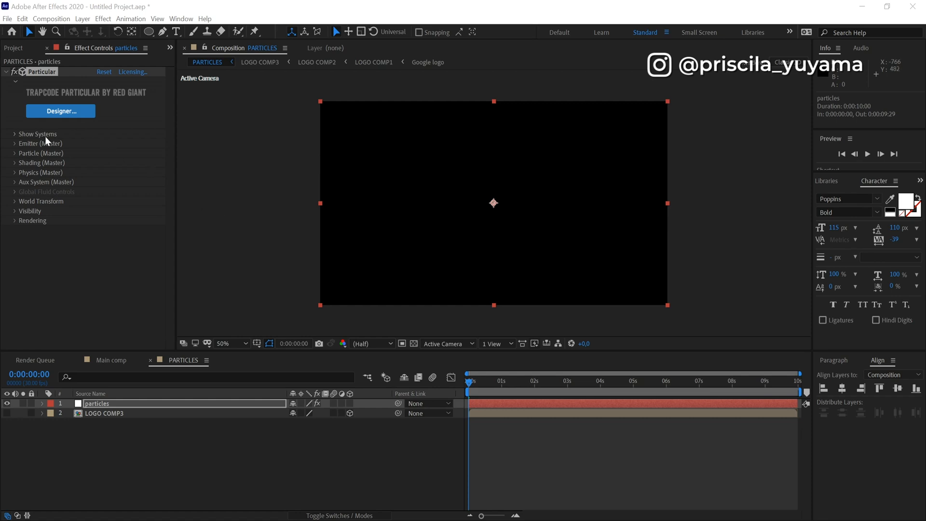
Step: Set Particular's Emitter Type to Layer and its Particles/sec to 450000
{"action": "left_click", "coordinate": [14, 144]}
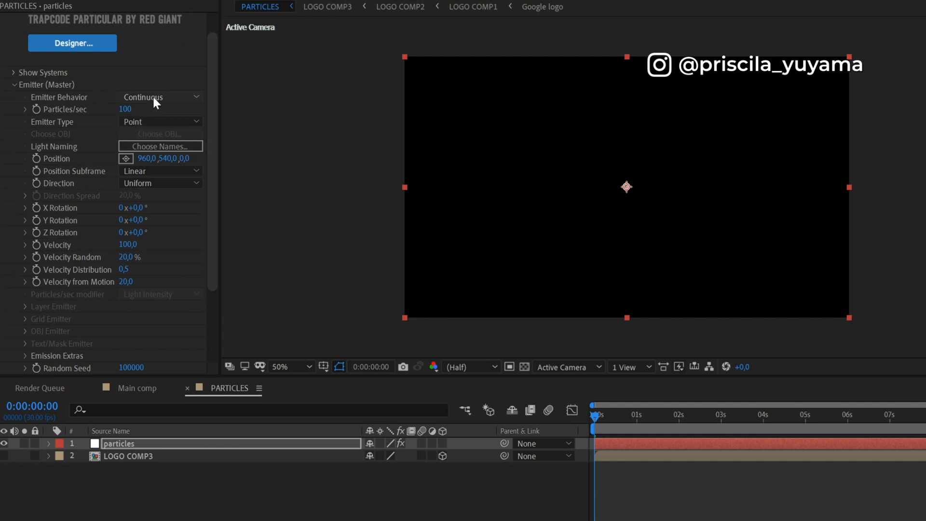
{"action": "left_click", "coordinate": [151, 117]}
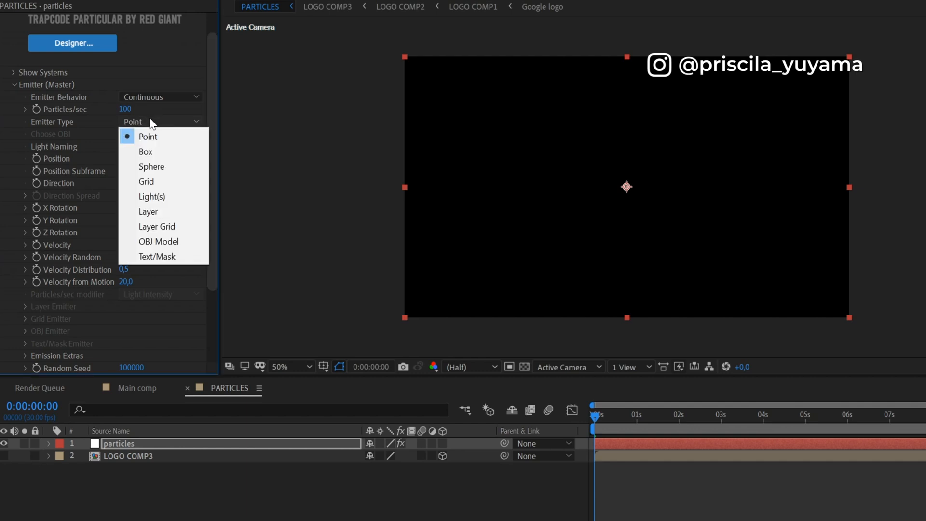
{"action": "left_click", "coordinate": [151, 210]}
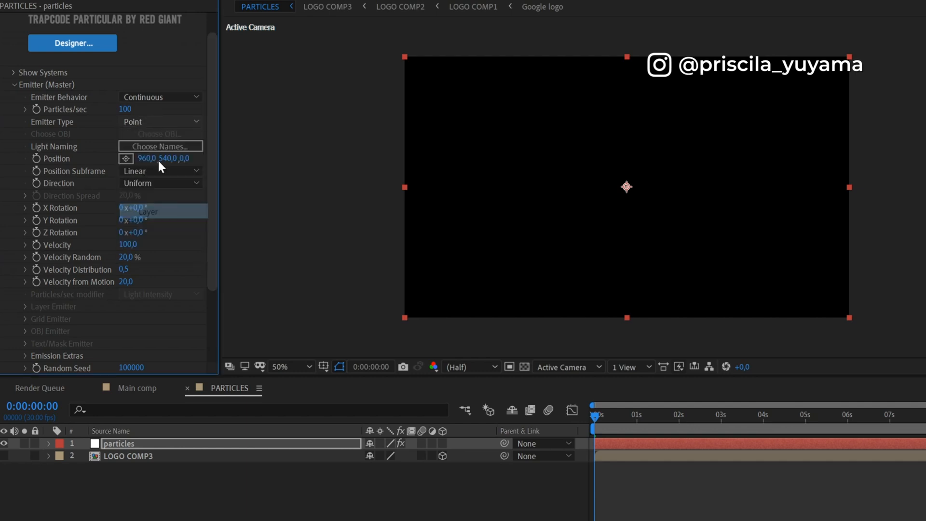
{"action": "left_click", "coordinate": [127, 109]}
{"action": "type", "text": "45000"}
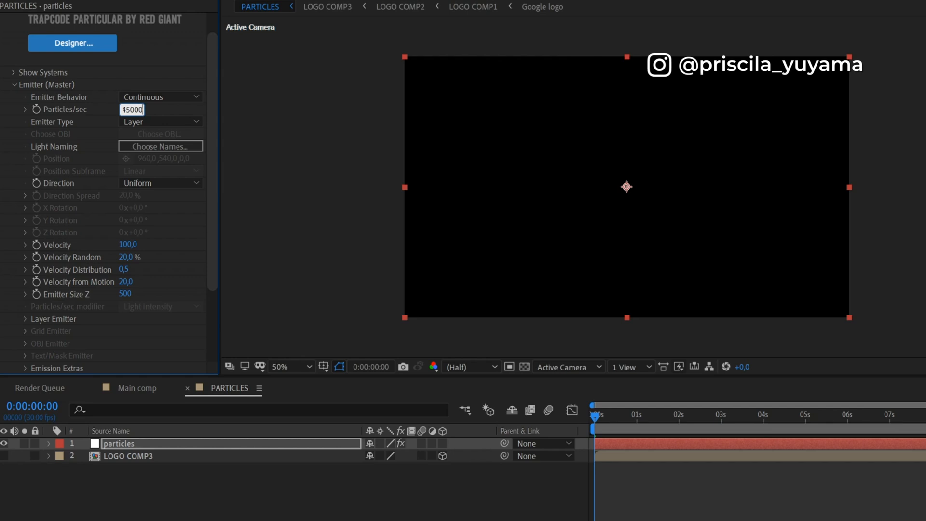
{"action": "type", "text": "0"}
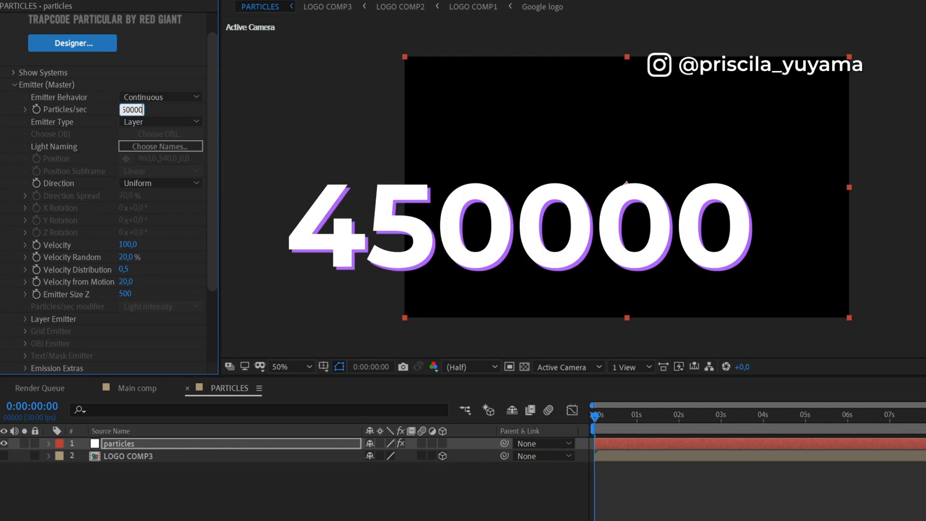
{"action": "key", "text": "Return"}
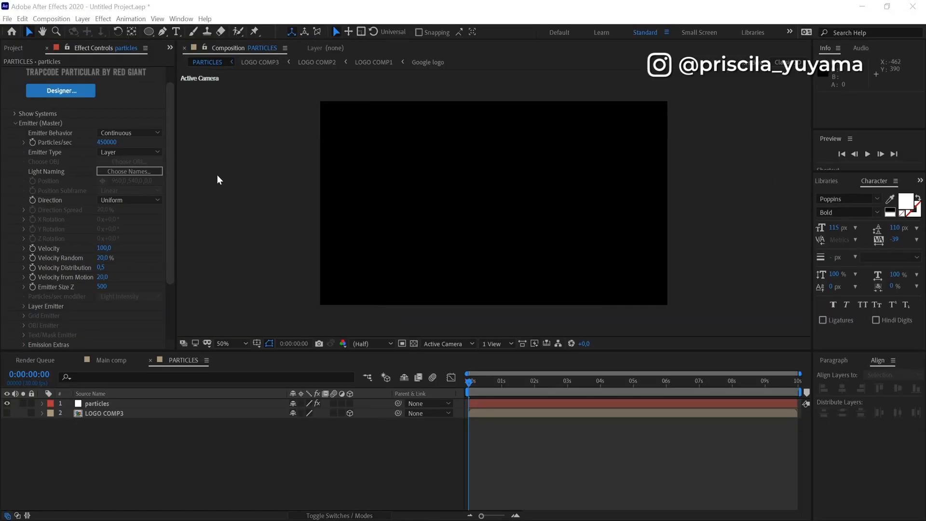
Step: Set the emitter's Velocity to 0
{"action": "left_click", "coordinate": [105, 245]}
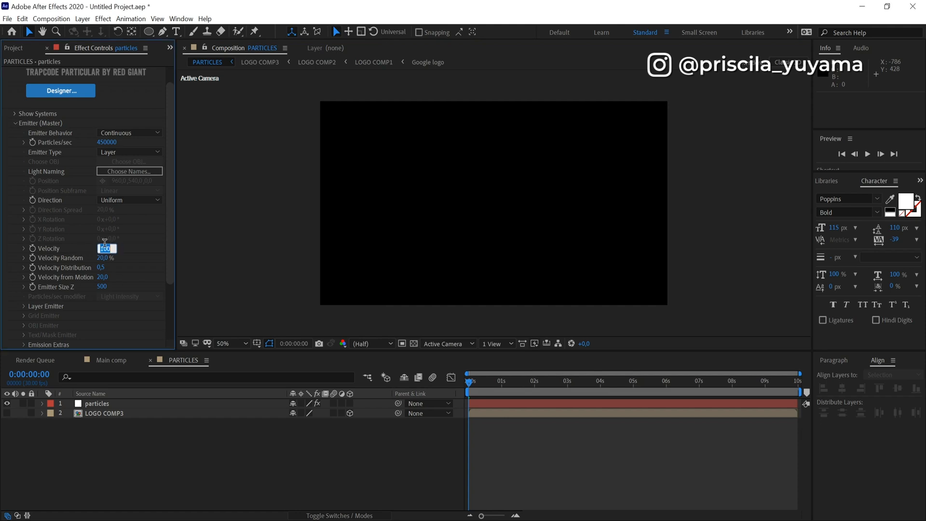
{"action": "type", "text": "0"}
{"action": "key", "text": "Return"}
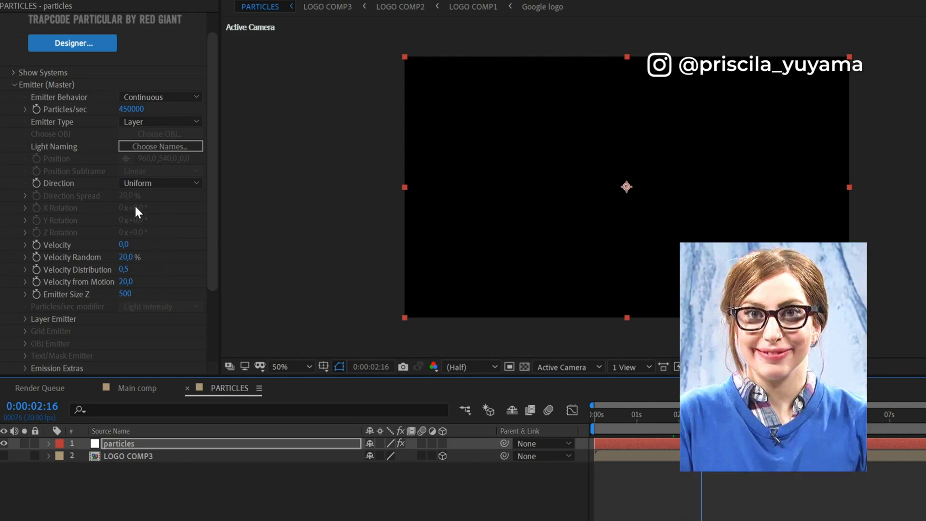
Step: Assign LOGO COMP3 as the Layer Emitter's layer and set Layer RGB Usage to RGB - XYZ Velocity + Col
{"action": "left_click", "coordinate": [25, 319]}
{"action": "scroll", "coordinate": [152, 281], "scroll_direction": "down", "scroll_amount": 1}
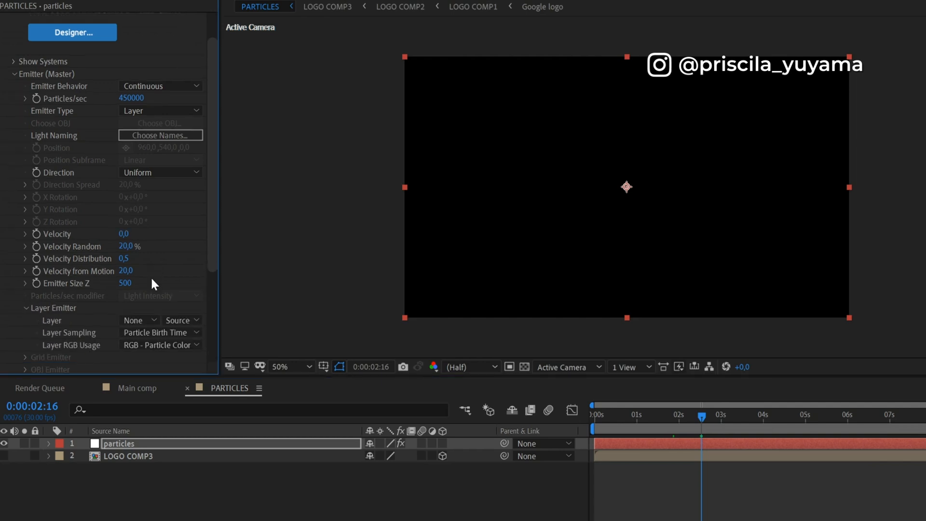
{"action": "left_click", "coordinate": [138, 319]}
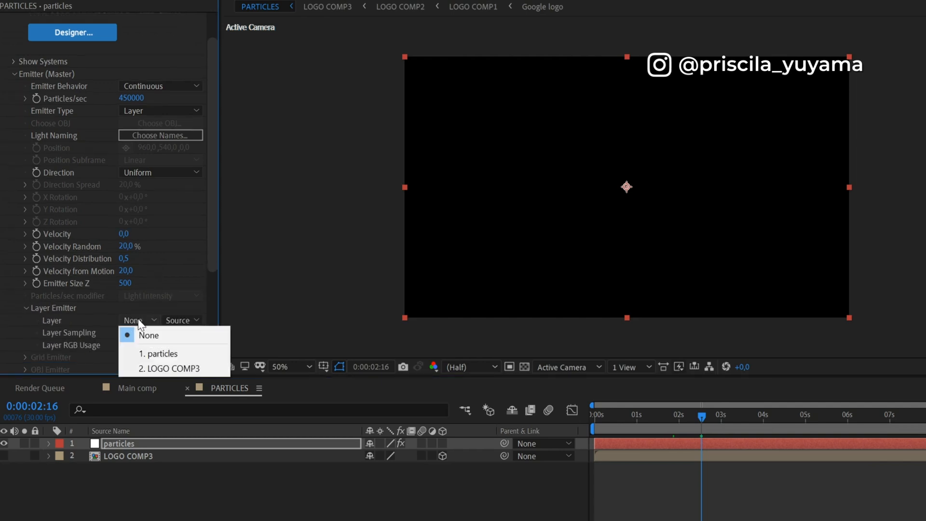
{"action": "left_click", "coordinate": [152, 368]}
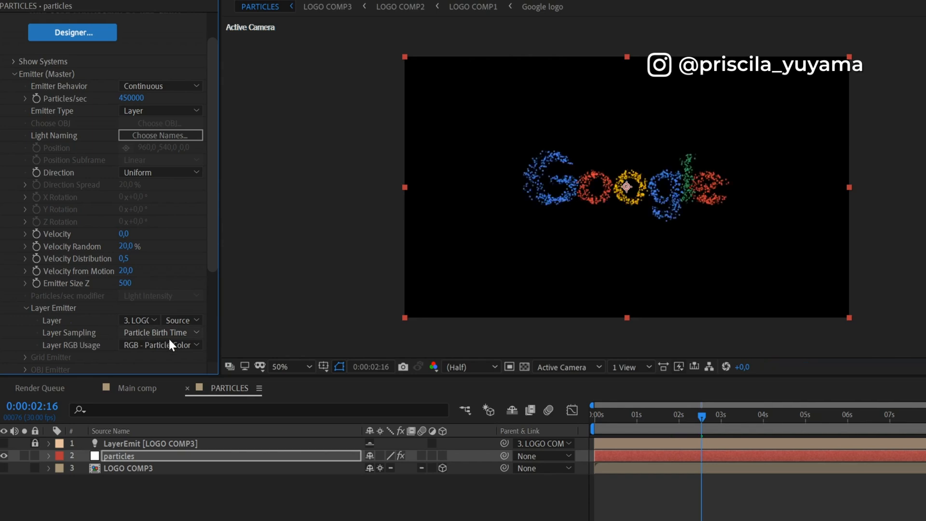
{"action": "left_click", "coordinate": [169, 343]}
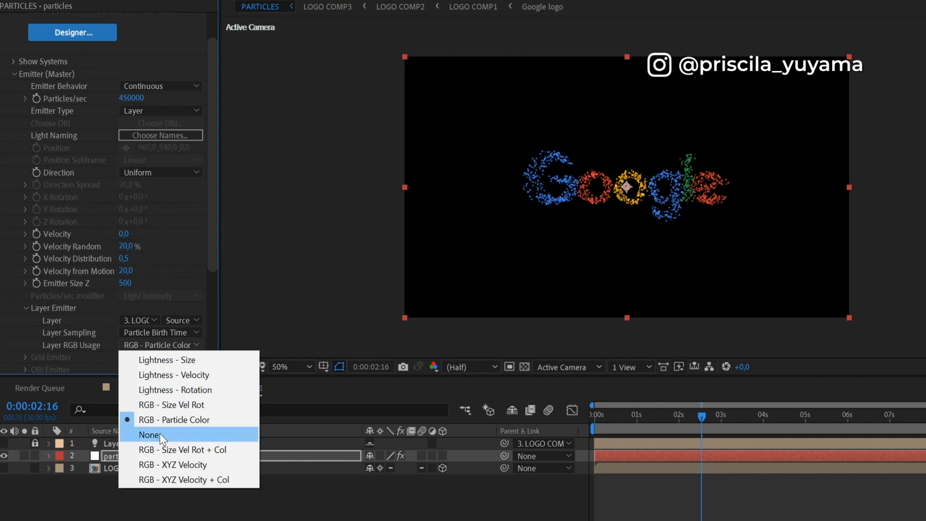
{"action": "left_click", "coordinate": [169, 479]}
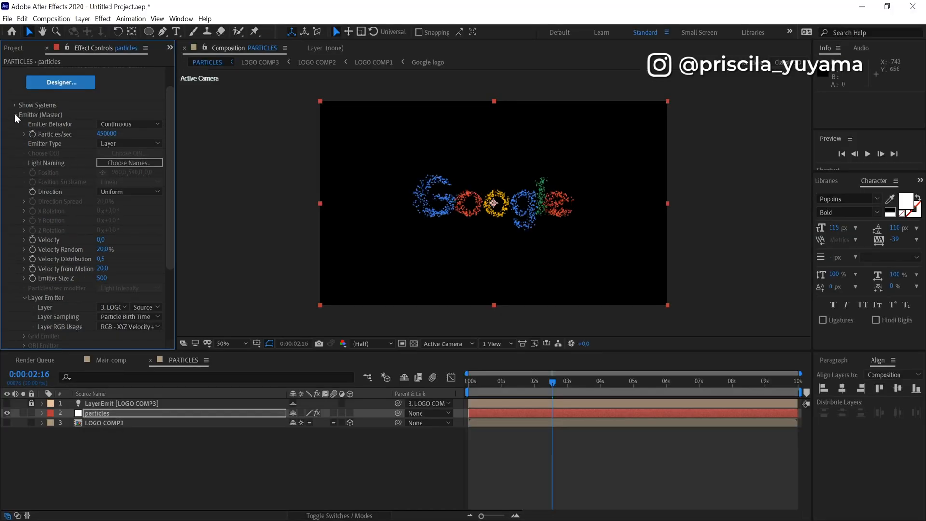
{"action": "left_click", "coordinate": [15, 115]}
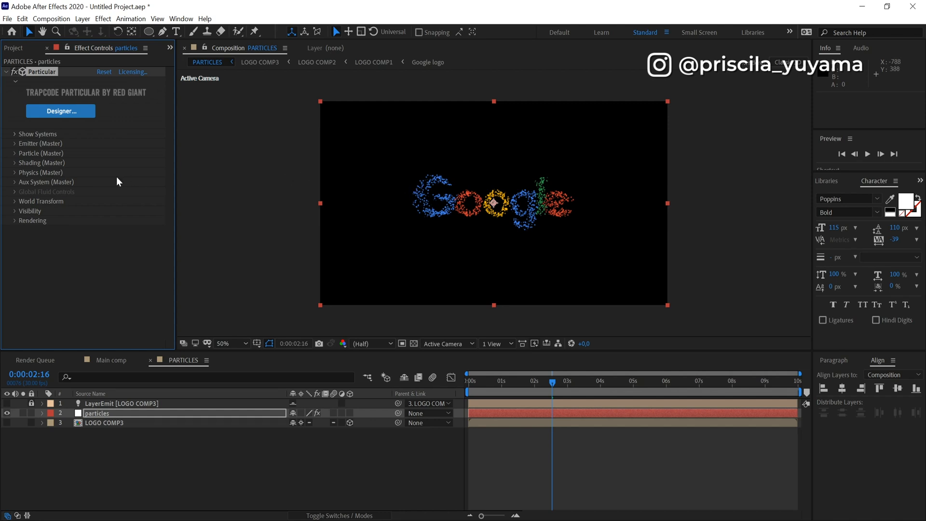
Step: Set the particles' Life to 2 seconds and Life Random to 1% in Particular's Particle (Master) settings
{"action": "left_click", "coordinate": [15, 153]}
{"action": "scroll", "coordinate": [46, 153], "scroll_direction": "down", "scroll_amount": 1}
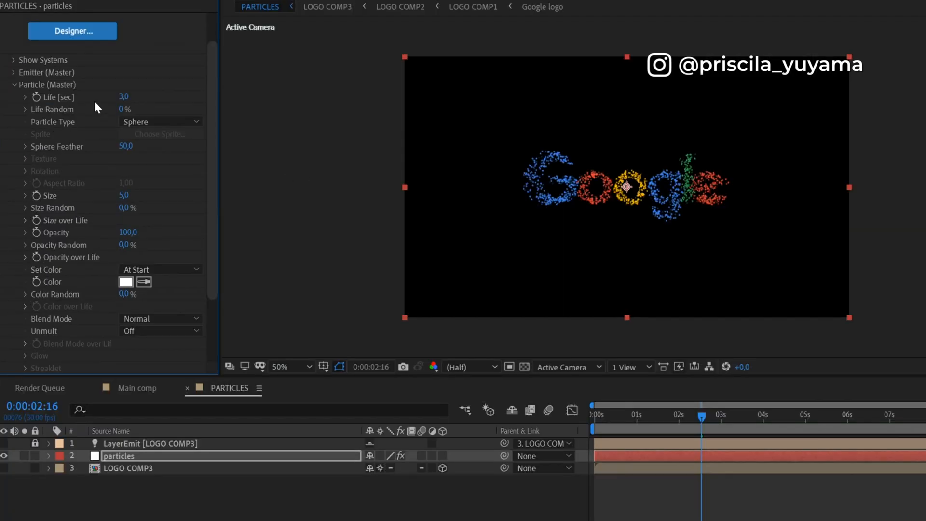
{"action": "left_click", "coordinate": [124, 97]}
{"action": "type", "text": "2"}
{"action": "key", "text": "Return"}
{"action": "left_click", "coordinate": [121, 109]}
{"action": "type", "text": "0"}
{"action": "type", "text": "1"}
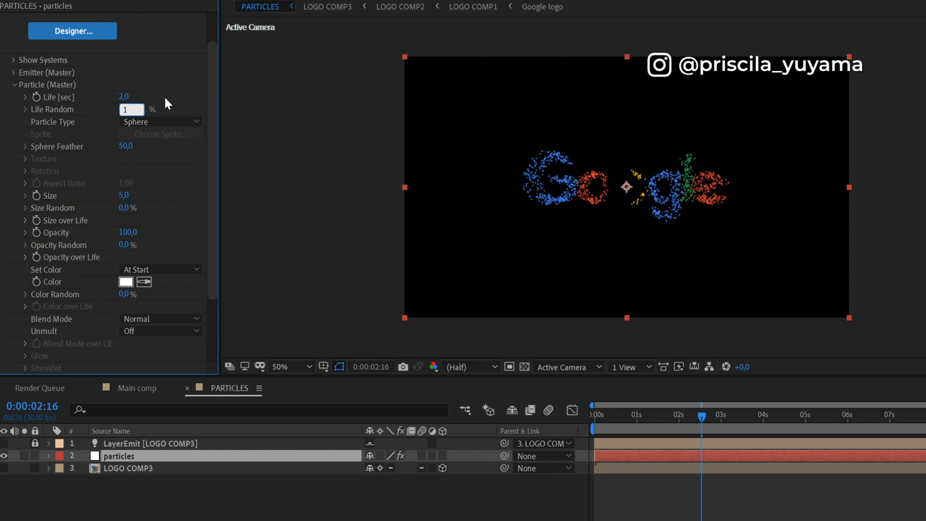
{"action": "key", "text": "Return"}
Step: Set the particles' Sphere Feather to 0 and Size Random to 100%
{"action": "key", "text": "slash"}
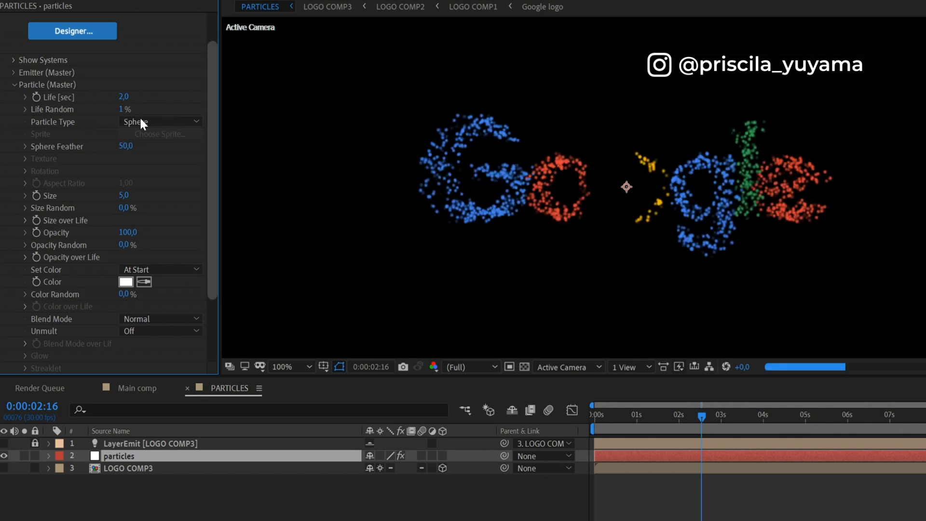
{"action": "left_click_drag", "start_coordinate": [56, 144], "coordinate": [72, 144]}
{"action": "left_click", "coordinate": [127, 147]}
{"action": "type", "text": "0"}
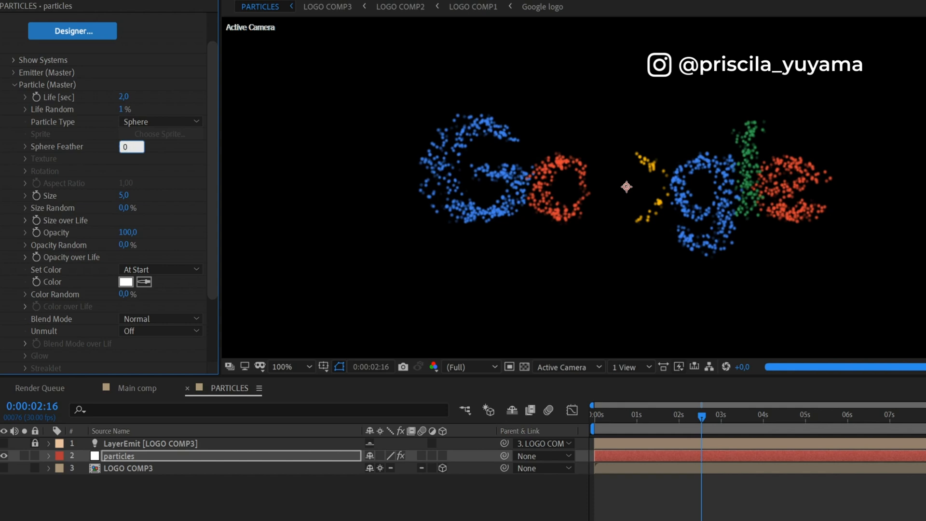
{"action": "key", "text": "Return"}
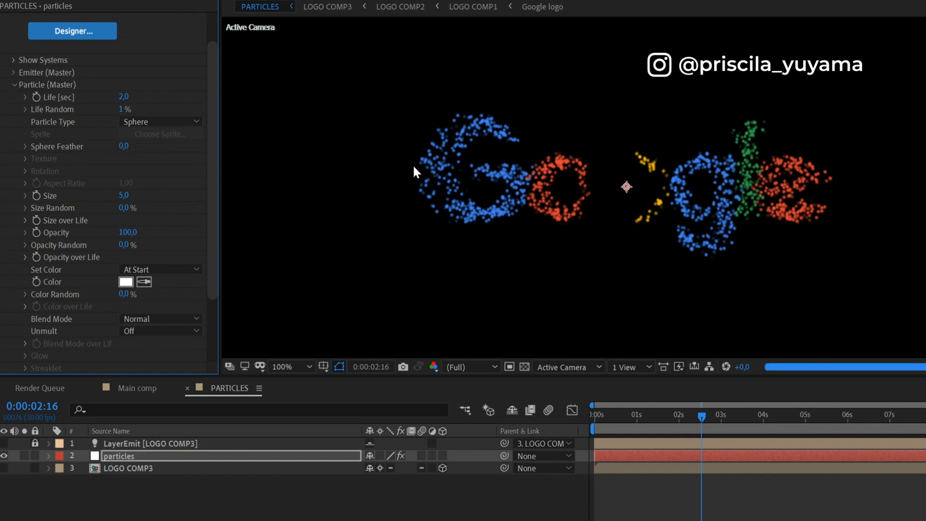
{"action": "left_click", "coordinate": [485, 365]}
{"action": "left_click", "coordinate": [477, 383]}
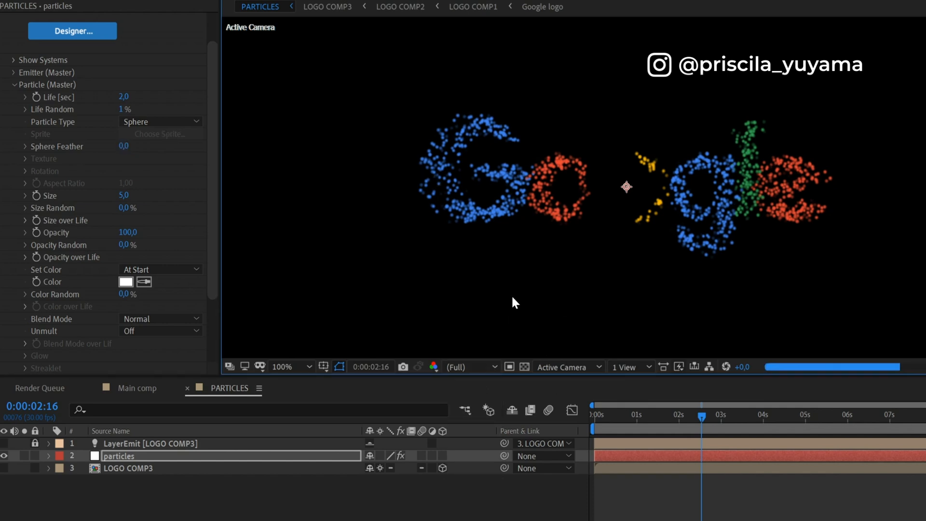
{"action": "left_click", "coordinate": [124, 208]}
{"action": "type", "text": "100"}
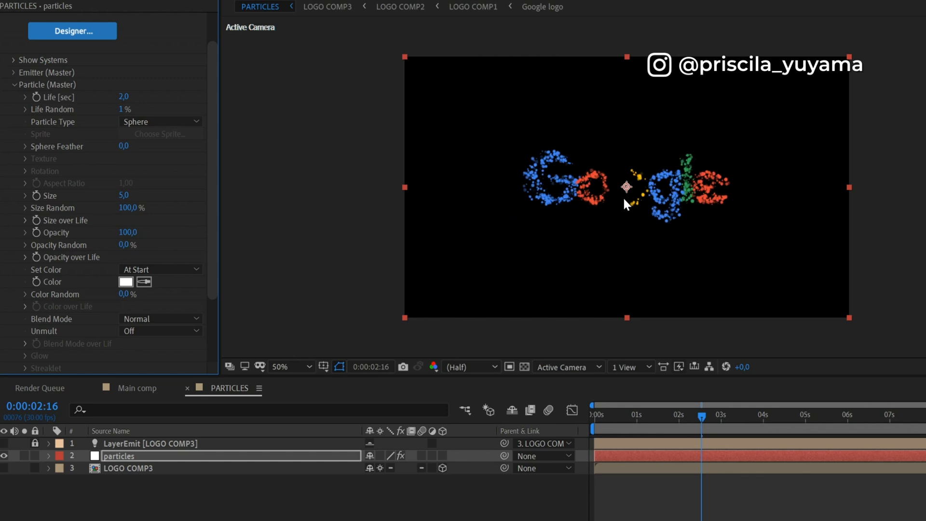
Step: Turn on Shadowlet for Main and Shadowlet for Aux in Particular's Shading (Master) settings
{"action": "scroll", "coordinate": [134, 241], "scroll_direction": "down", "scroll_amount": 2}
{"action": "left_click", "coordinate": [12, 334]}
{"action": "scroll", "coordinate": [54, 323], "scroll_direction": "down", "scroll_amount": 5}
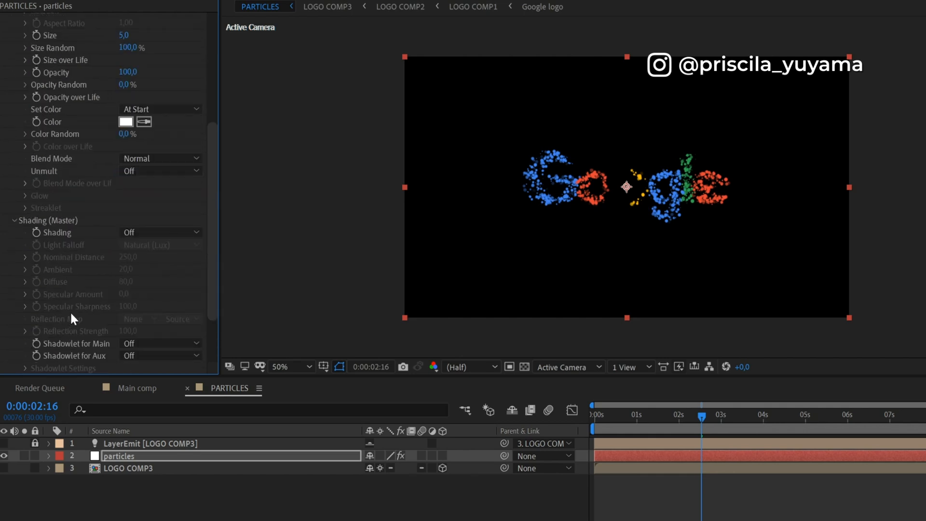
{"action": "left_click", "coordinate": [134, 343]}
{"action": "left_click", "coordinate": [140, 357]}
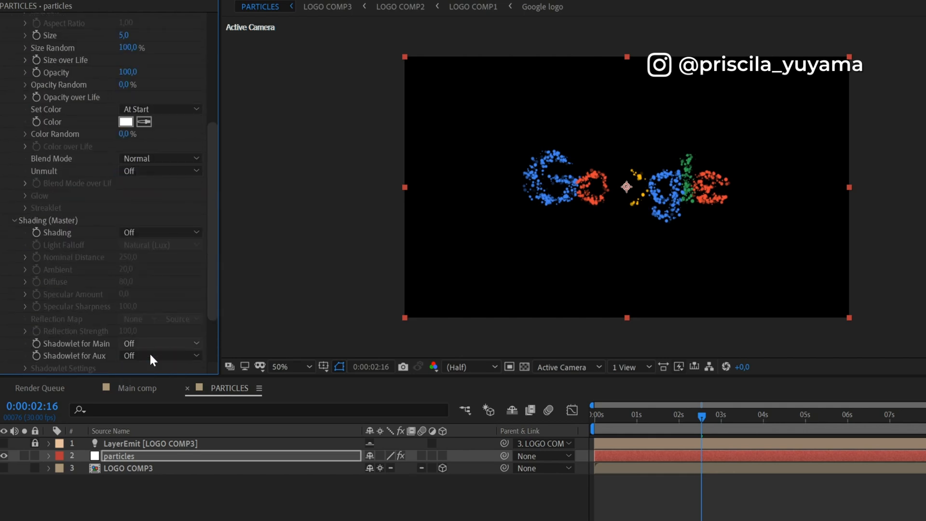
{"action": "left_click", "coordinate": [149, 352]}
{"action": "left_click", "coordinate": [151, 378]}
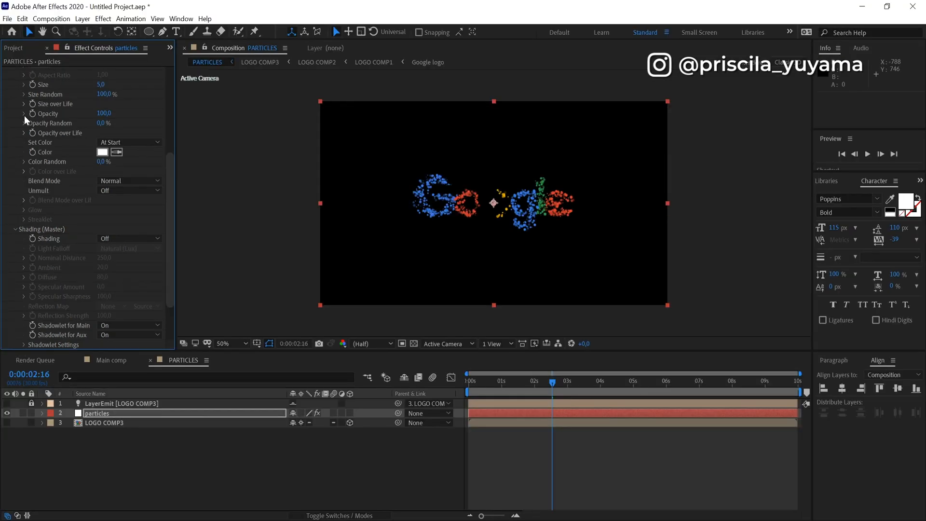
{"action": "scroll", "coordinate": [26, 75], "scroll_direction": "up", "scroll_amount": 5}
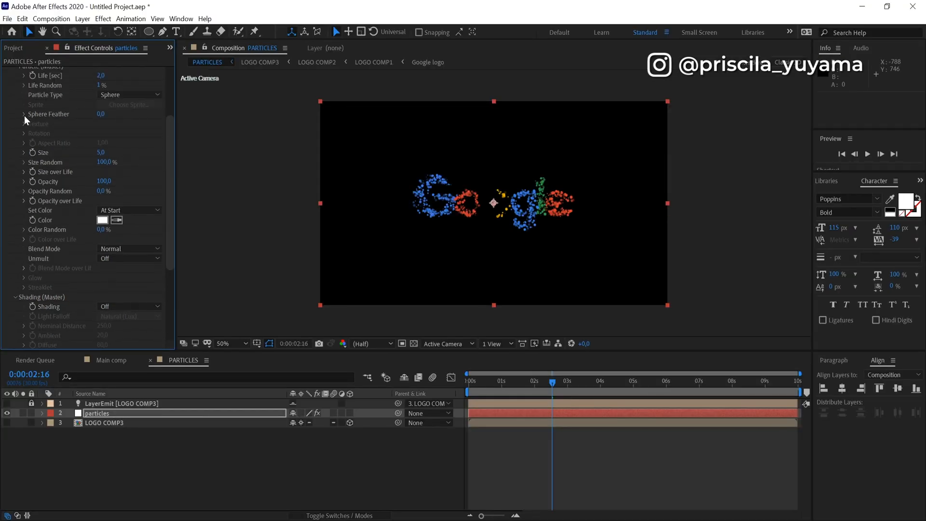
{"action": "left_click", "coordinate": [16, 91]}
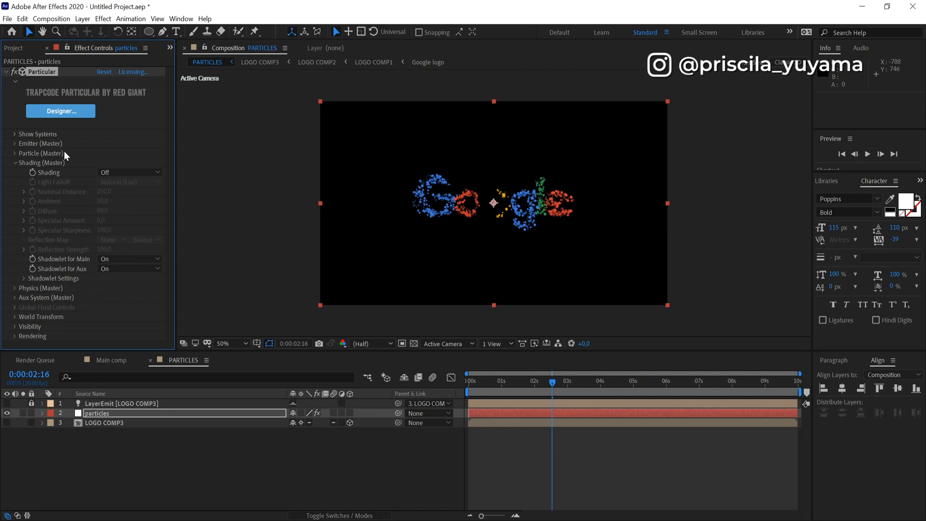
{"action": "left_click", "coordinate": [20, 164]}
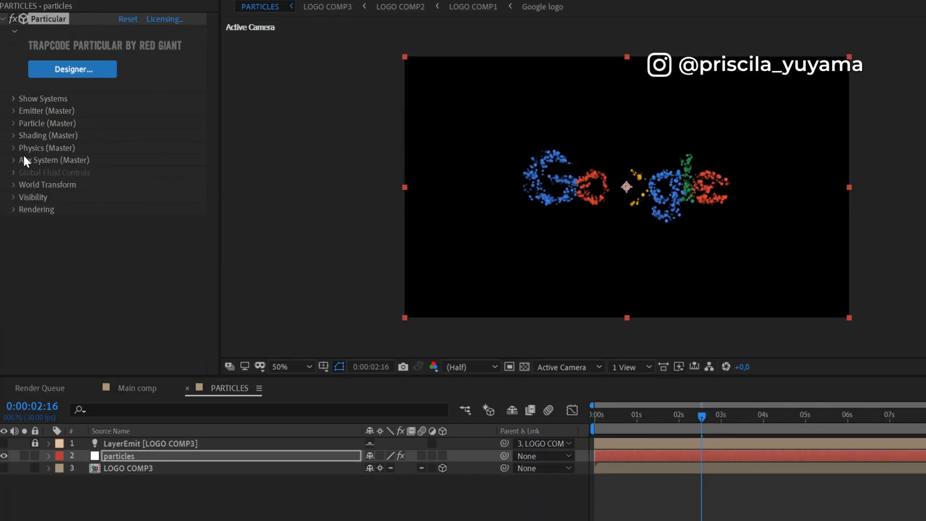
Step: Set Affect Position to 40 in the Turbulence Field of Particular's Air physics
{"action": "left_click", "coordinate": [12, 146]}
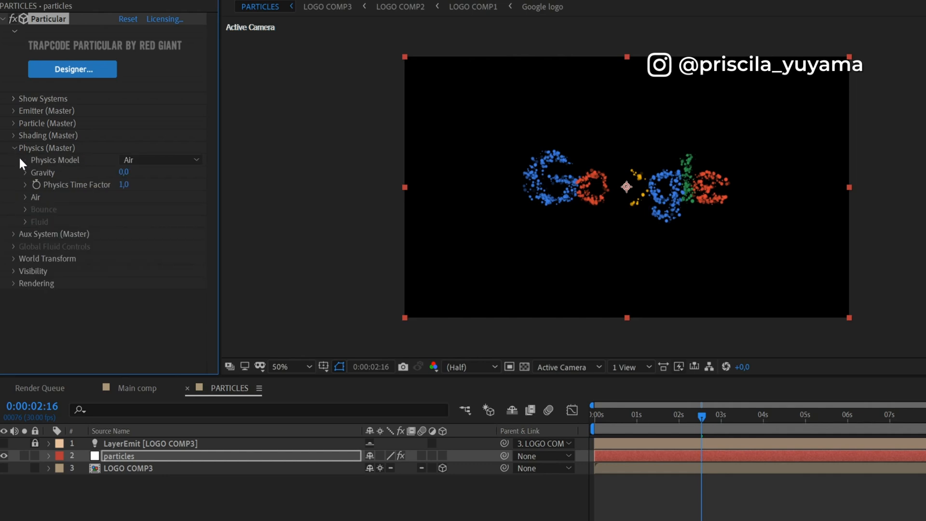
{"action": "left_click", "coordinate": [26, 197]}
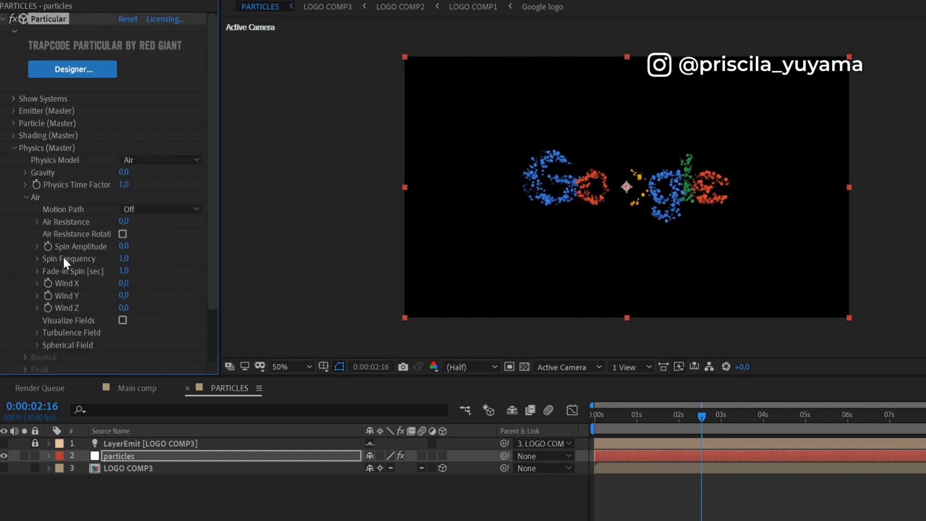
{"action": "left_click", "coordinate": [37, 333]}
{"action": "scroll", "coordinate": [119, 309], "scroll_direction": "down", "scroll_amount": 3}
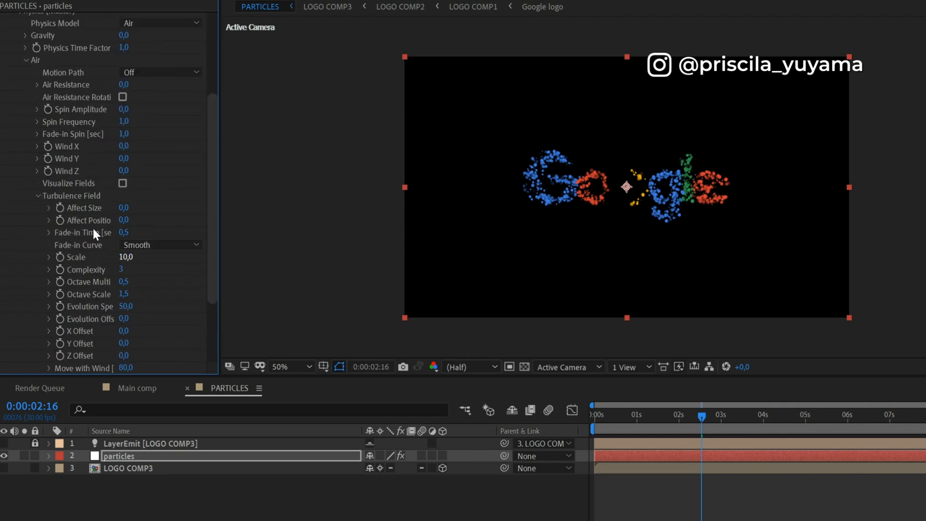
{"action": "left_click", "coordinate": [125, 221]}
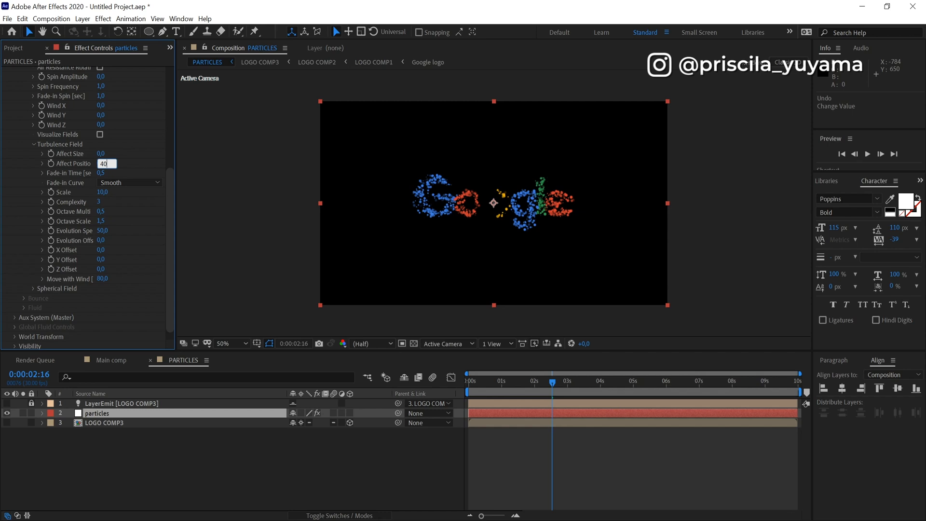
{"action": "key", "text": "Return"}
{"action": "left_click", "coordinate": [545, 190]}
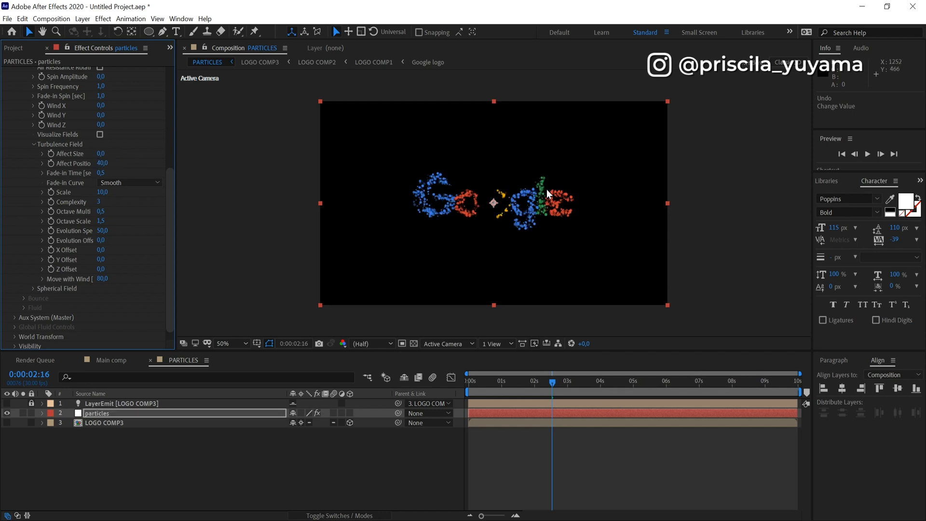
Step: Set the Aux System (Master) to emit Continuously
{"action": "key", "text": "/"}
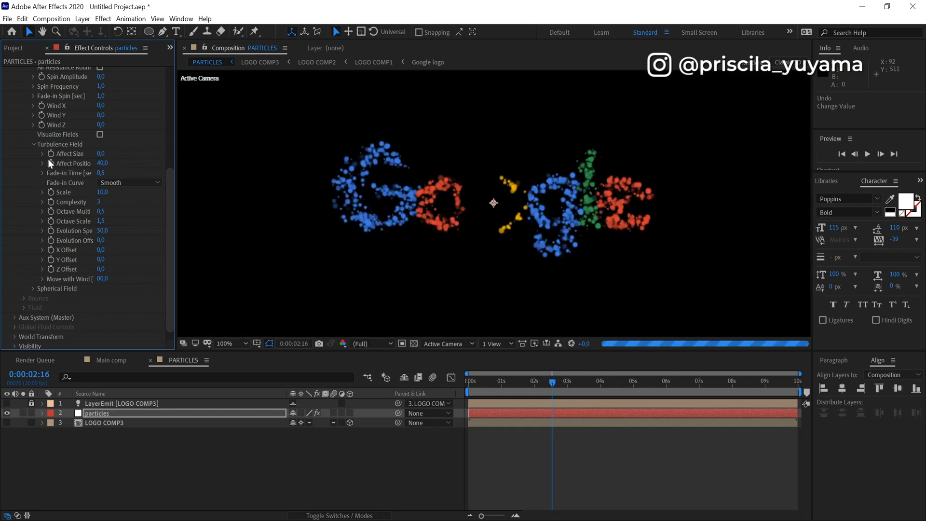
{"action": "scroll", "coordinate": [36, 158], "scroll_direction": "up", "scroll_amount": 5}
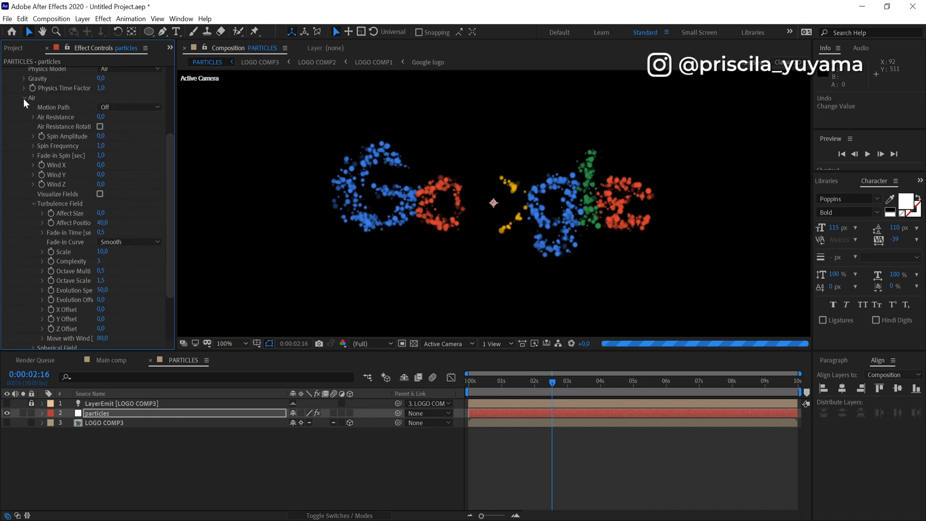
{"action": "left_click", "coordinate": [24, 98]}
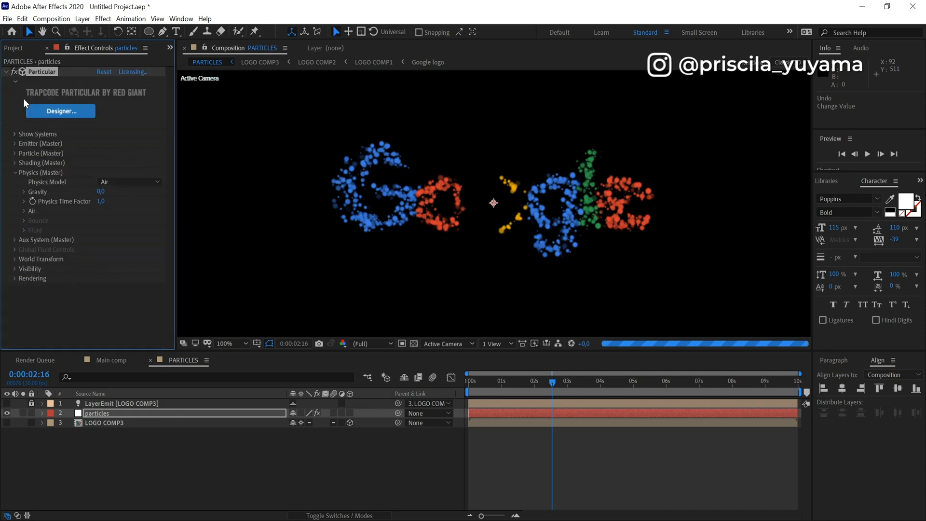
{"action": "left_click", "coordinate": [15, 240]}
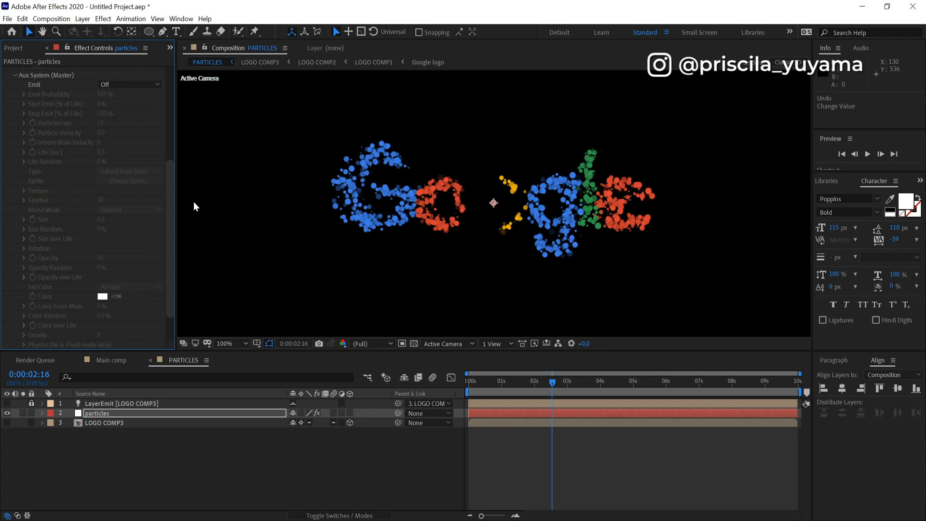
{"action": "left_click", "coordinate": [103, 86]}
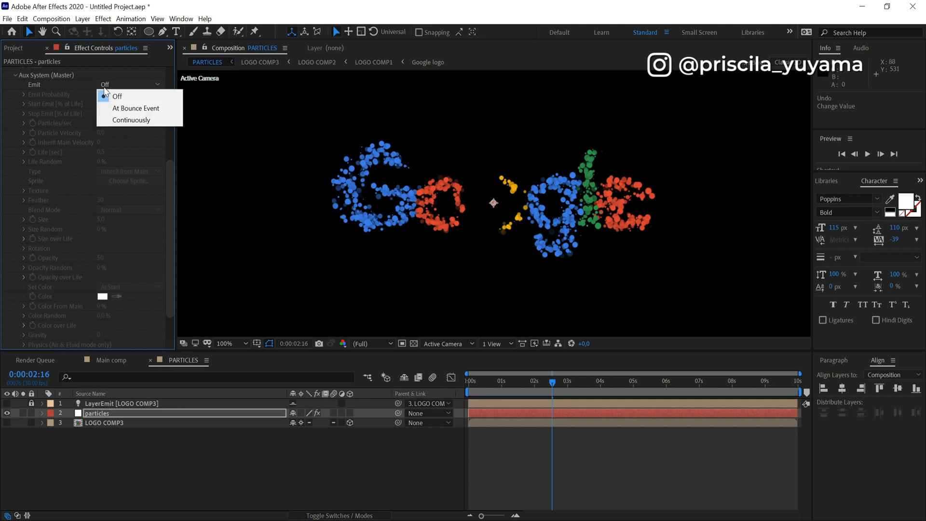
{"action": "left_click", "coordinate": [120, 120]}
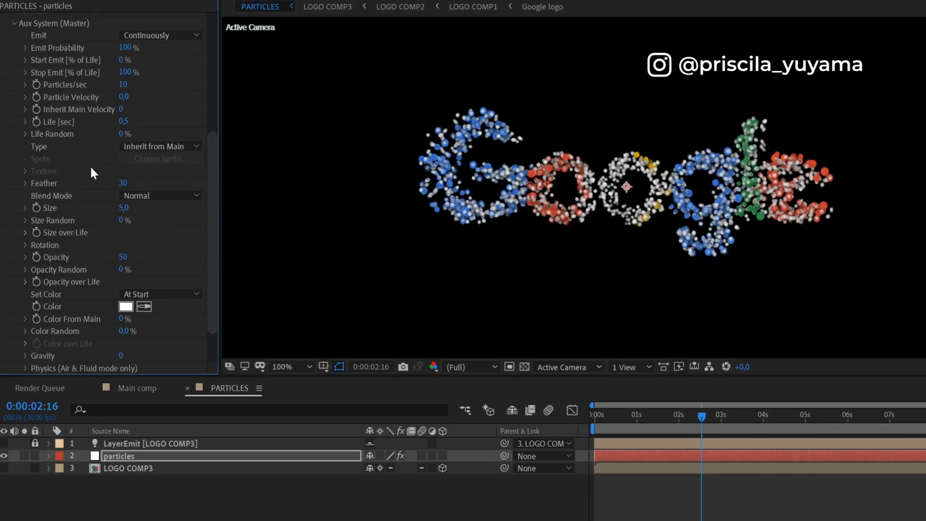
Step: Set the Aux System's Particle Velocity to 12 and Inherit Main Velocity to 12
{"action": "left_click", "coordinate": [124, 97]}
{"action": "type", "text": "12"}
{"action": "left_click", "coordinate": [121, 110]}
{"action": "type", "text": "12"}
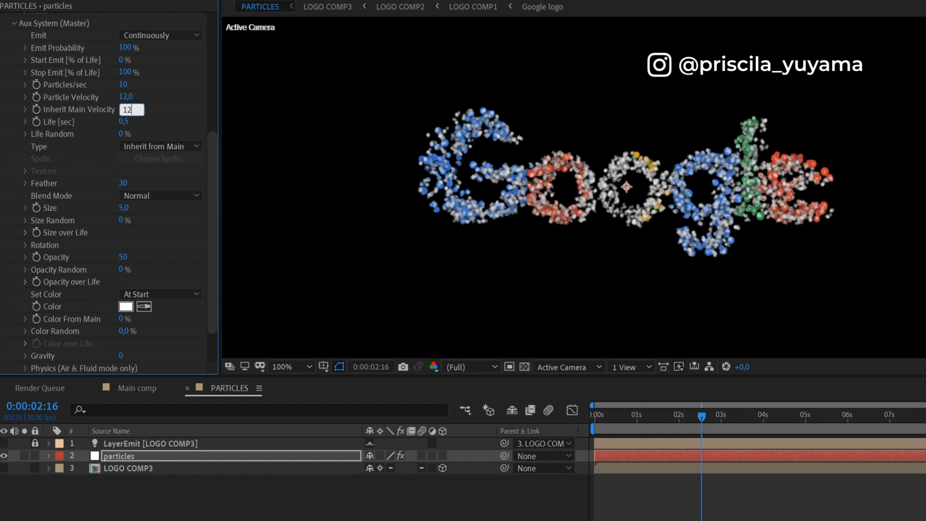
{"action": "key", "text": "Return"}
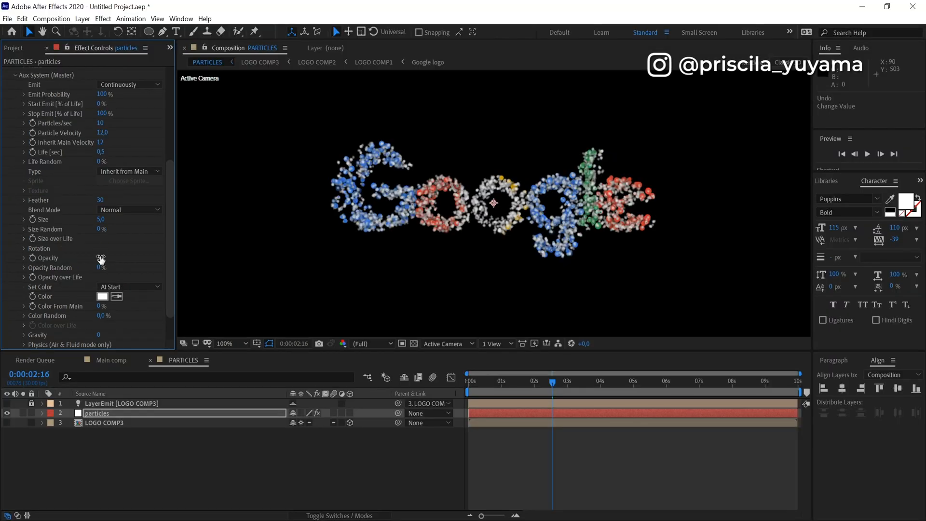
Step: Set the auxiliary particles' Opacity to 100 and Color From Main to 100%
{"action": "left_click", "coordinate": [101, 259]}
{"action": "type", "text": "100"}
{"action": "key", "text": "Return"}
{"action": "left_click", "coordinate": [100, 305]}
{"action": "type", "text": "100"}
{"action": "key", "text": "Return"}
Step: Set the auxiliary particles' Feather to 0
{"action": "scroll", "coordinate": [112, 190], "scroll_direction": "down", "scroll_amount": 1}
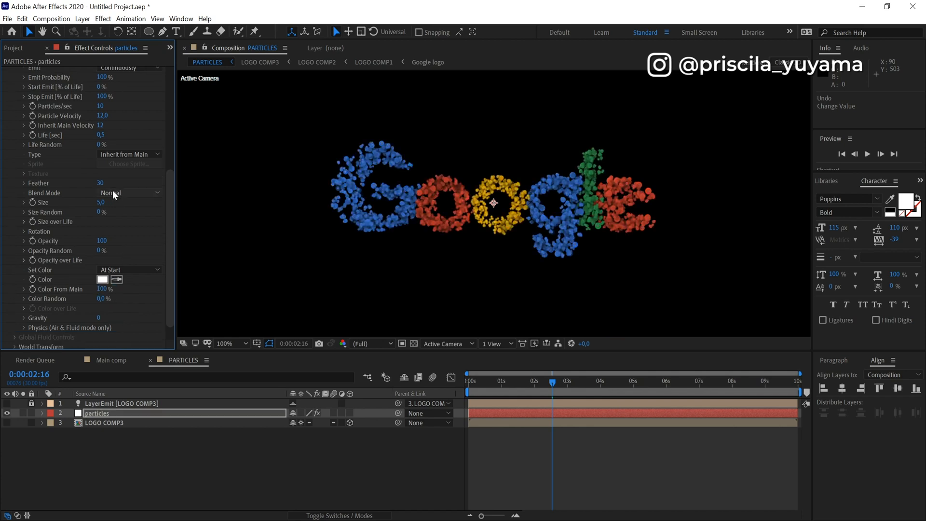
{"action": "left_click", "coordinate": [103, 183]}
{"action": "key", "text": "Return"}
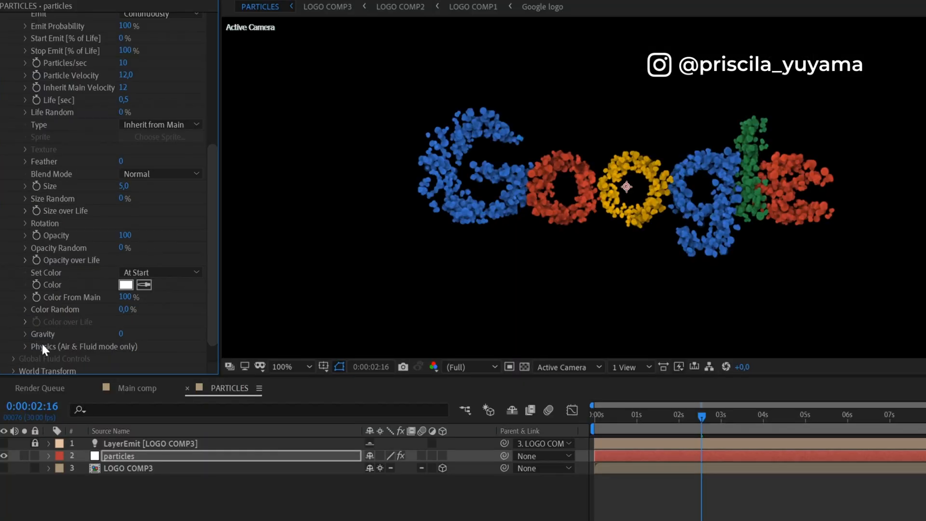
Step: Set the auxiliary particles' Turbulence Position to 265 in the Aux System's Physics settings
{"action": "left_click", "coordinate": [25, 346]}
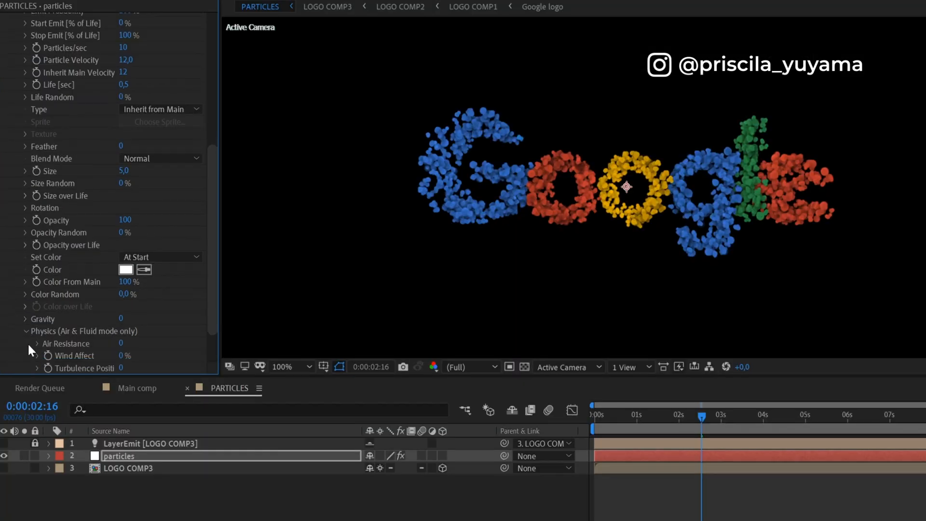
{"action": "scroll", "coordinate": [111, 348], "scroll_direction": "down", "scroll_amount": 1}
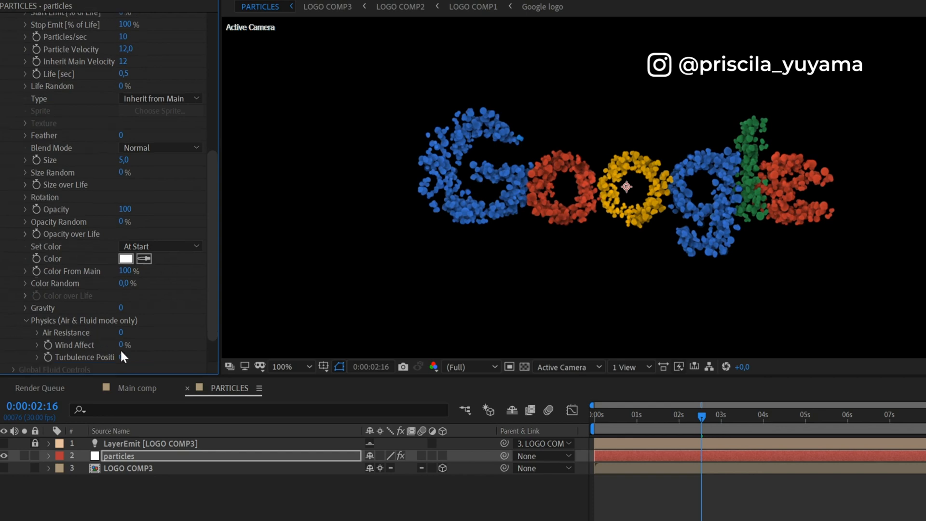
{"action": "left_click", "coordinate": [123, 356]}
{"action": "type", "text": "265"}
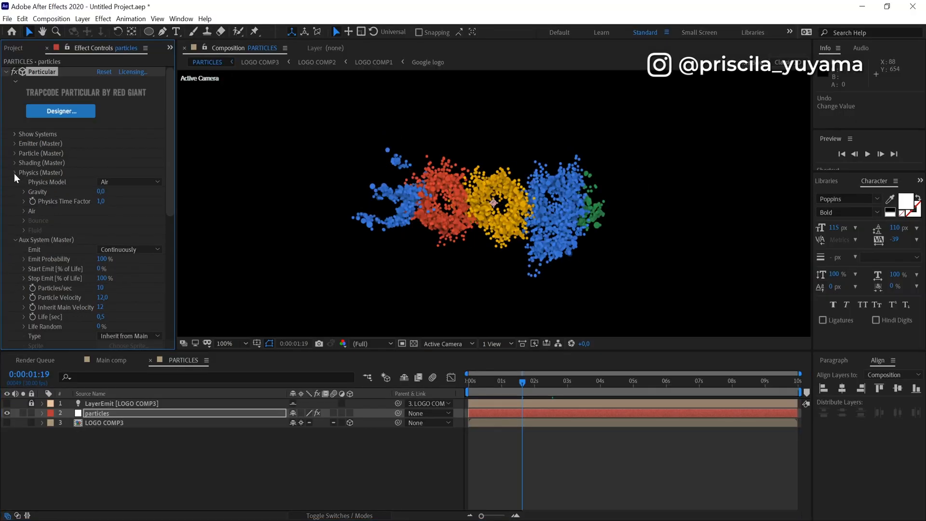
{"action": "left_click", "coordinate": [14, 172]}
{"action": "left_click", "coordinate": [15, 181]}
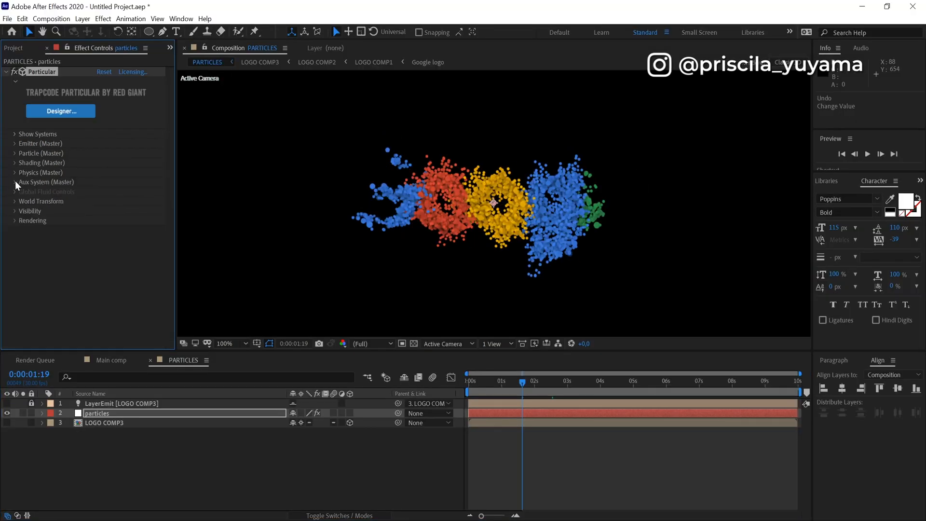
Step: Apply the CC Vector Blur effect to the particles layer with its Type set to Perpendicular
{"action": "left_click", "coordinate": [143, 410]}
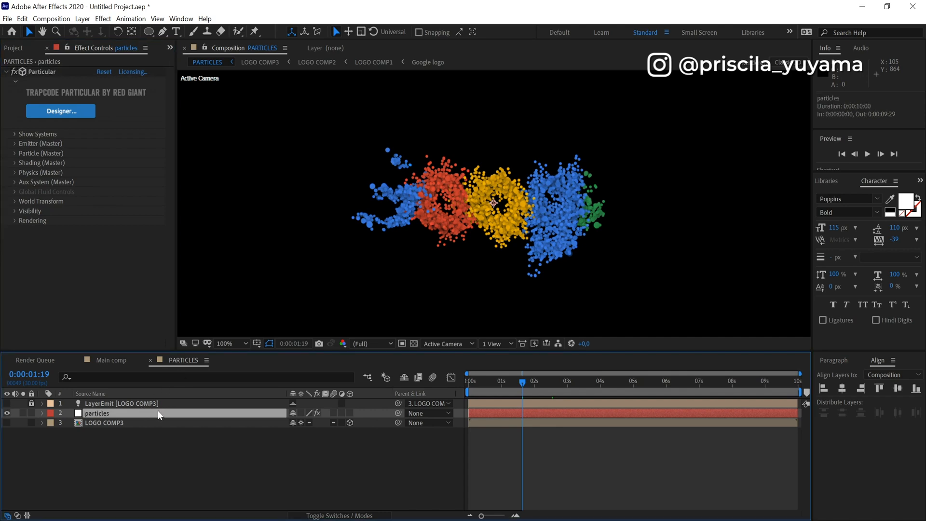
{"action": "key", "text": "ctrl+space"}
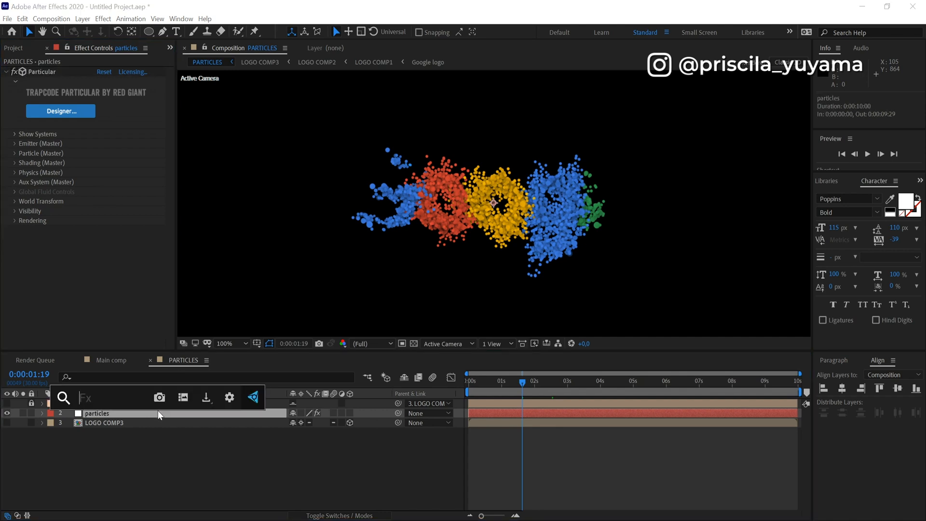
{"action": "type", "text": "cc v"}
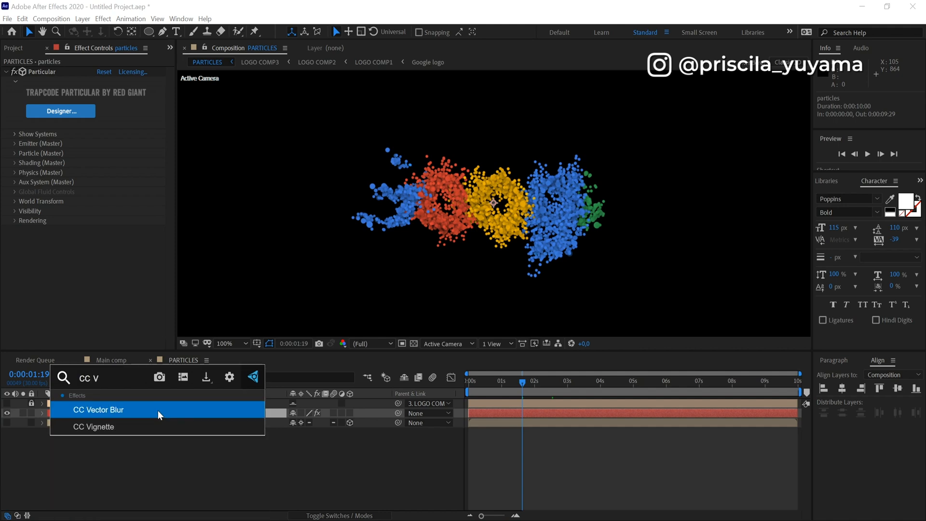
{"action": "key", "text": "Return"}
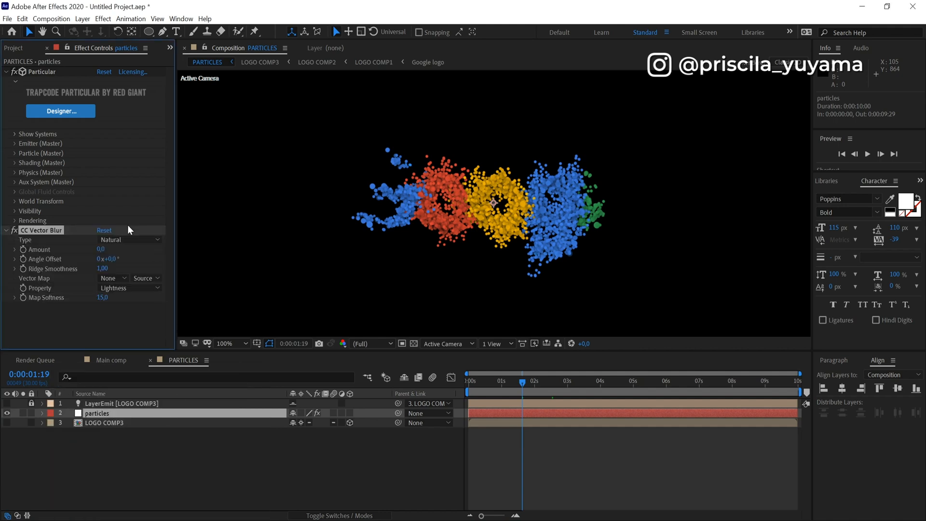
{"action": "left_click", "coordinate": [113, 238]}
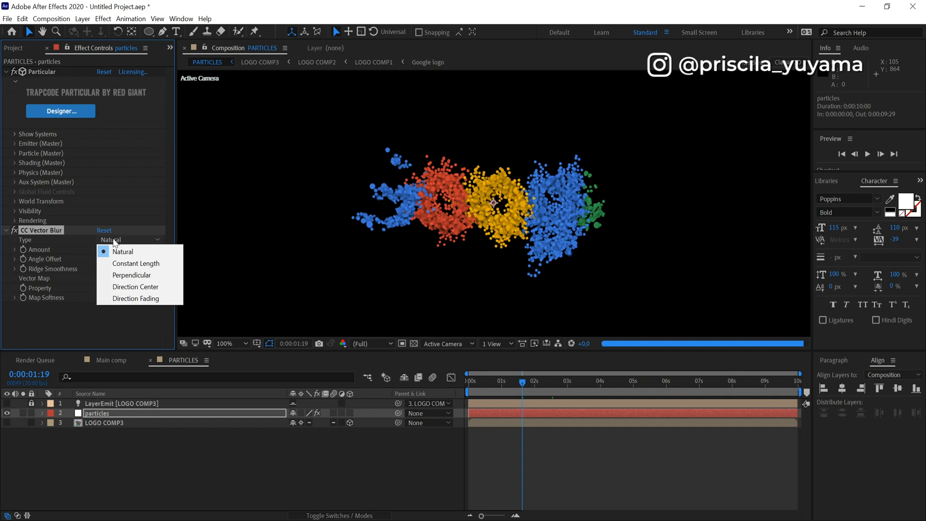
{"action": "left_click", "coordinate": [114, 248]}
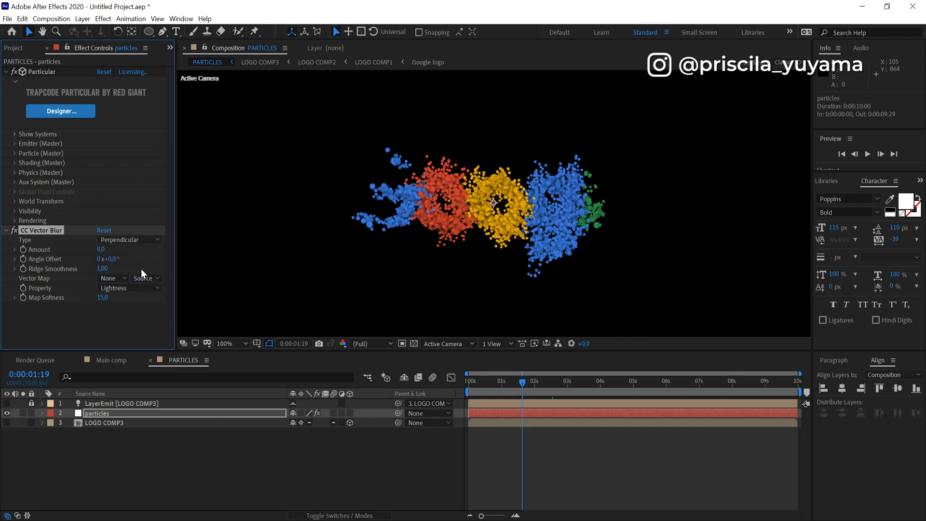
Step: Set the vector blur's Amount to 11 and Map Softness to 11
{"action": "left_click", "coordinate": [108, 247]}
{"action": "type", "text": "11"}
{"action": "key", "text": "Return"}
{"action": "left_click", "coordinate": [102, 297]}
{"action": "type", "text": "11"}
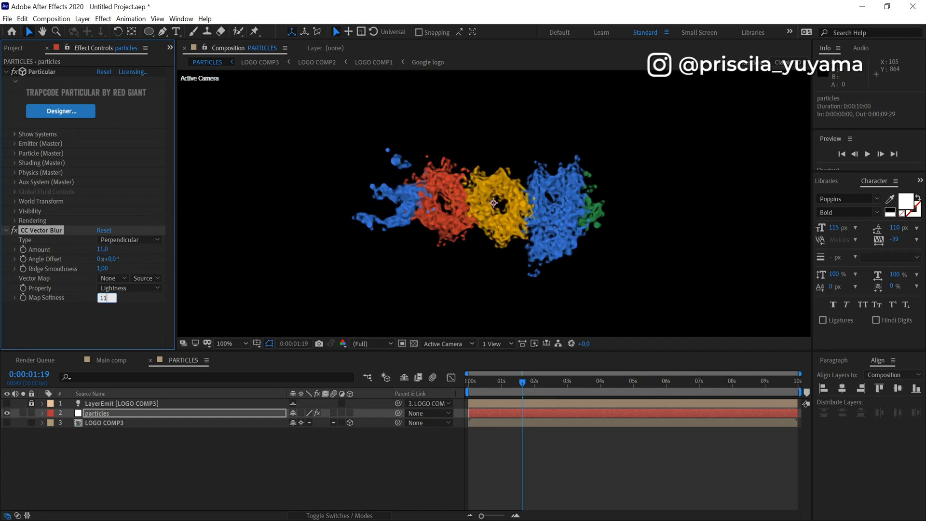
{"action": "key", "text": "Return"}
Step: Apply the Sharpen effect to the particles layer
{"action": "left_click", "coordinate": [128, 413]}
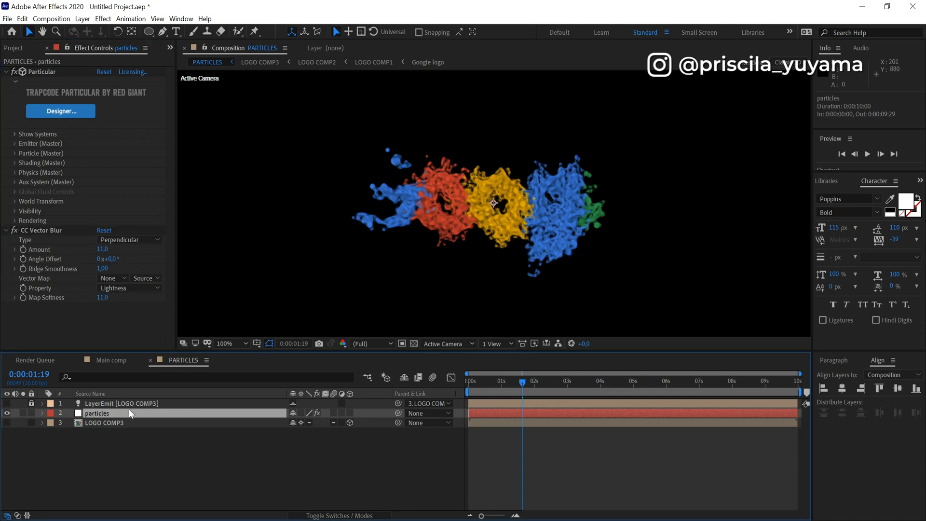
{"action": "key", "text": "ctrl+space"}
{"action": "type", "text": "shar"}
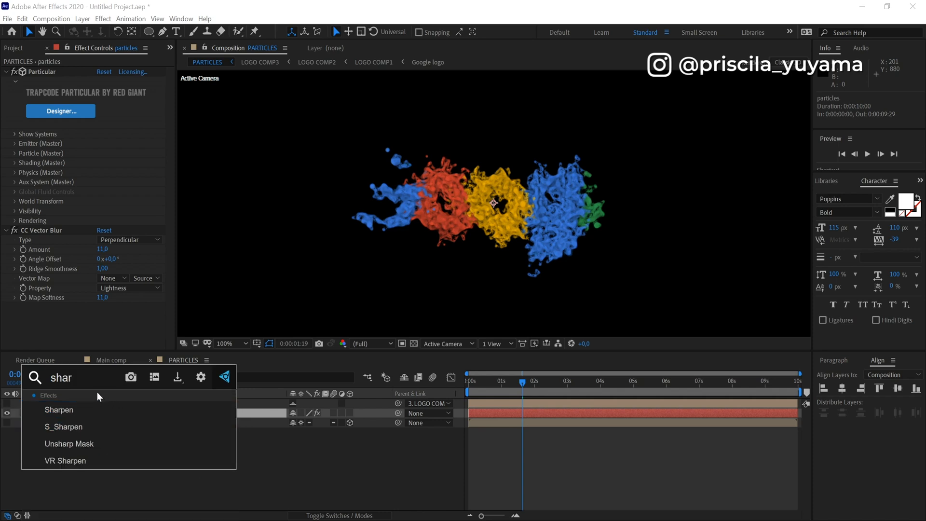
{"action": "left_click", "coordinate": [91, 403]}
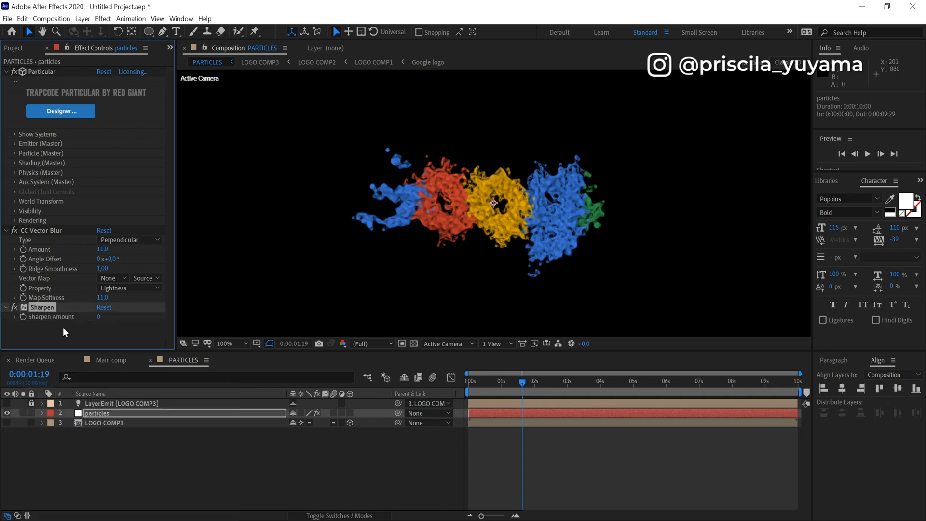
Step: Set the Sharpen Amount on the particles layer to 180
{"action": "left_click", "coordinate": [99, 317]}
{"action": "type", "text": "180"}
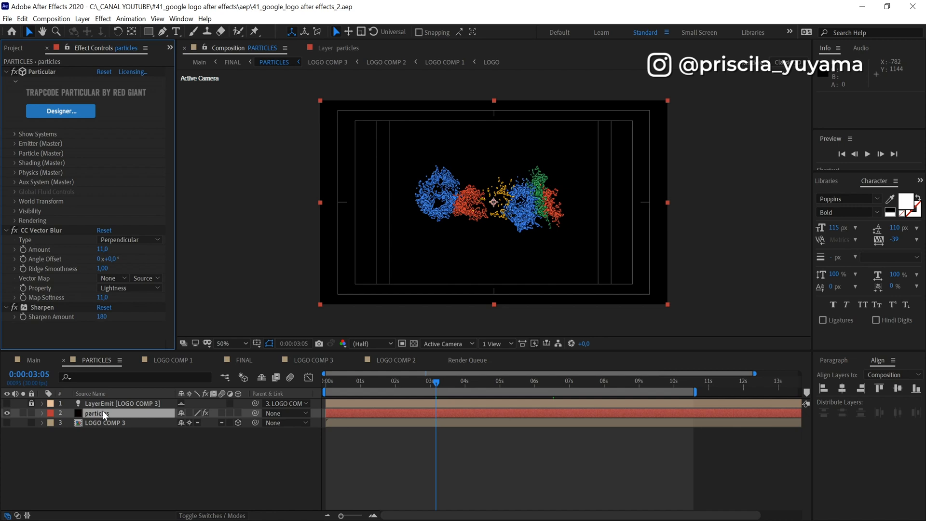
Step: Create a white 1920 x 1080 px solid named DUST particles in the PARTICLES composition
{"action": "key", "text": "ctrl+shift+y"}
{"action": "type", "text": "DUST particles"}
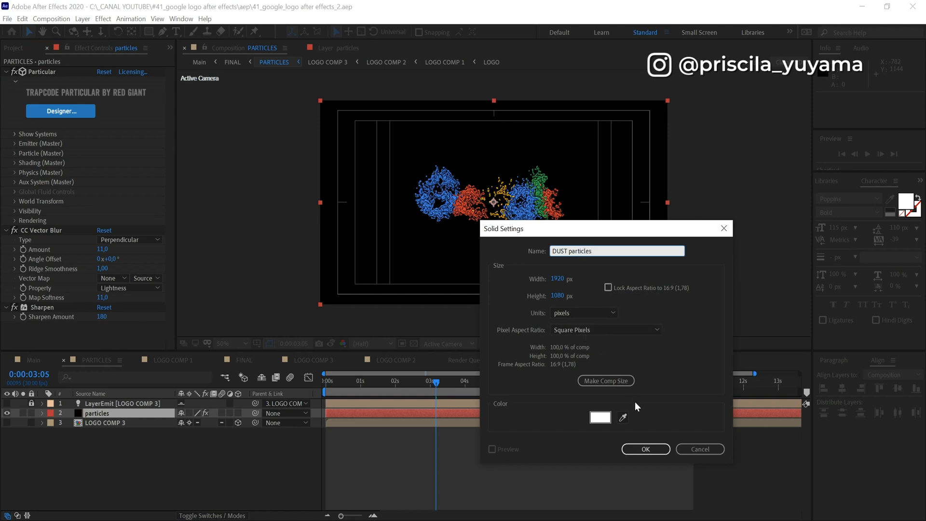
{"action": "left_click", "coordinate": [645, 448]}
Step: Apply the Particular effect to the DUST particles layer
{"action": "left_click", "coordinate": [102, 412]}
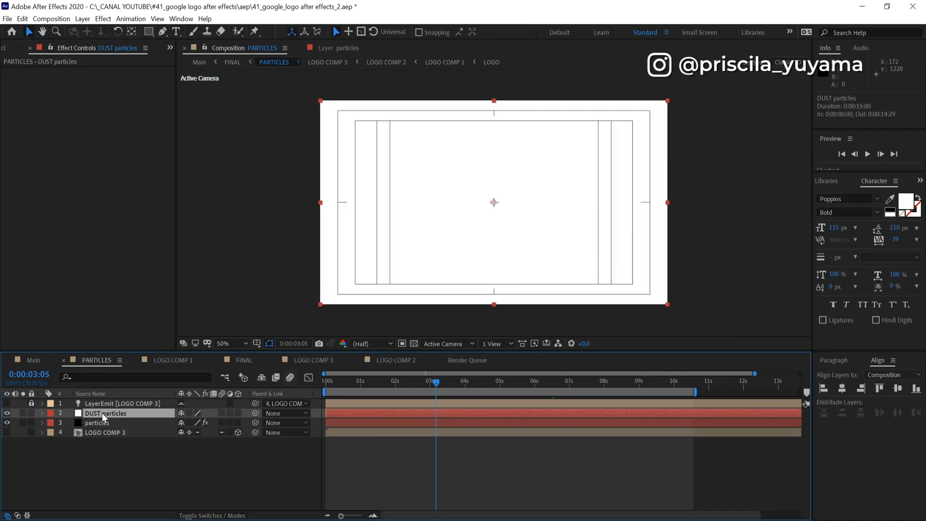
{"action": "key", "text": "ctrl+space"}
{"action": "type", "text": "p"}
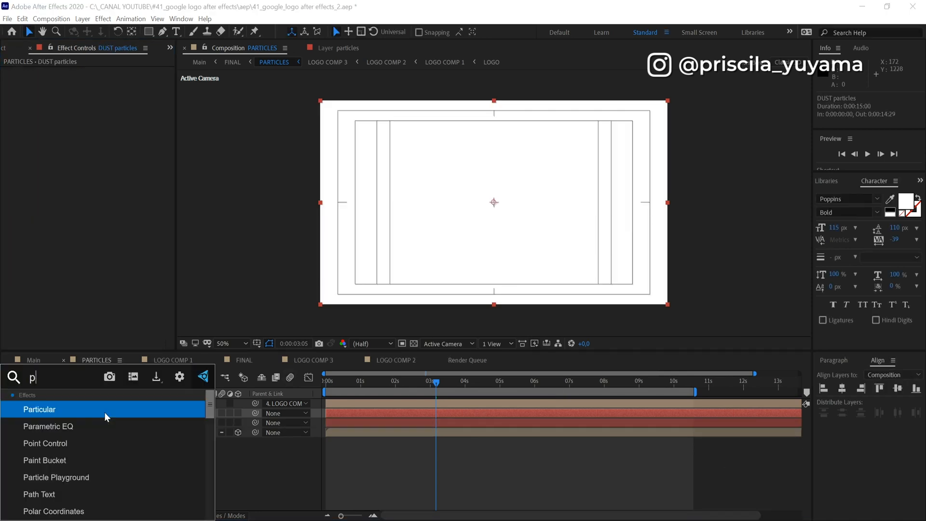
{"action": "type", "text": "art"}
{"action": "left_click", "coordinate": [104, 413]}
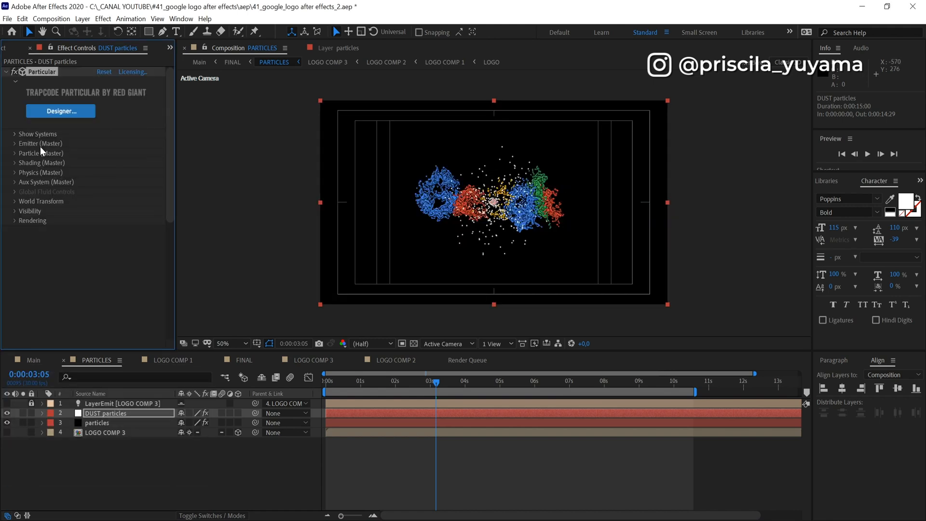
Step: Set the dust emitter's Particles/sec to 80000 and its Emitter Type to Layer
{"action": "left_click", "coordinate": [15, 143]}
{"action": "scroll", "coordinate": [72, 145], "scroll_direction": "down", "scroll_amount": 1}
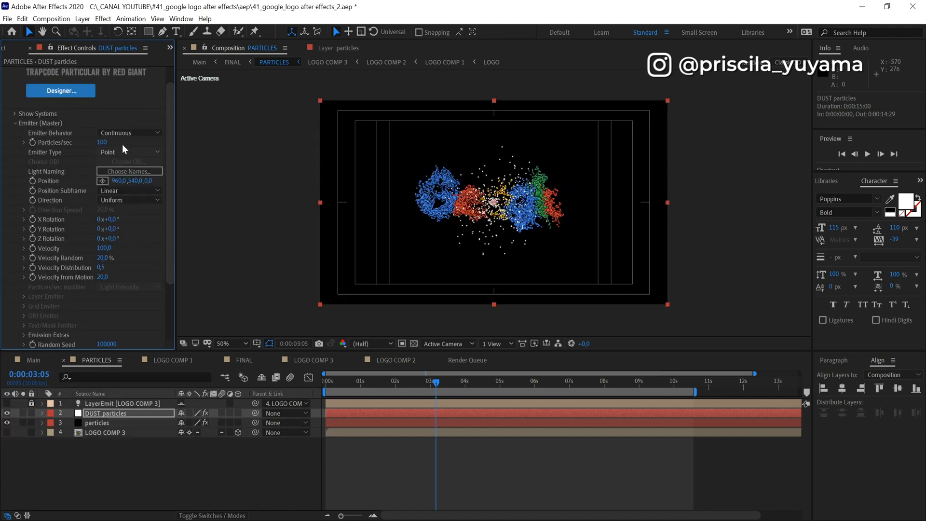
{"action": "left_click", "coordinate": [102, 141]}
{"action": "type", "text": "80"}
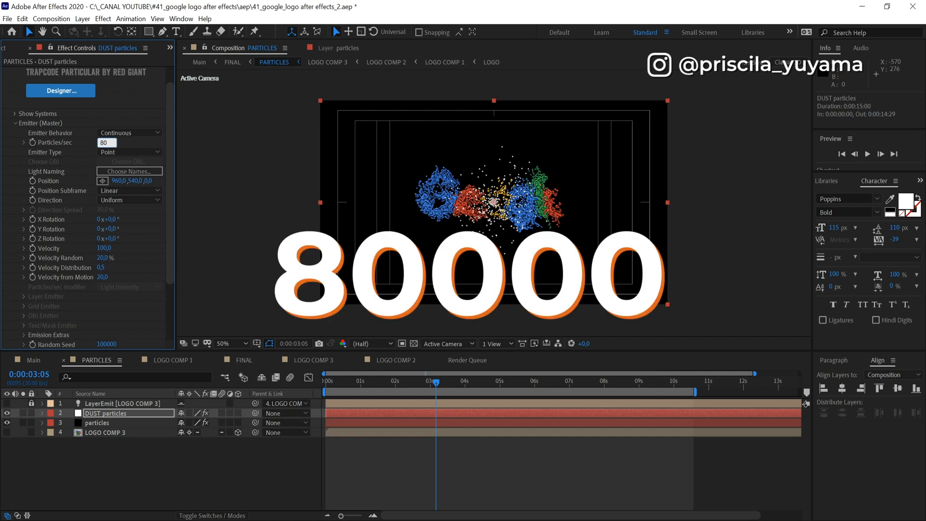
{"action": "type", "text": "000"}
{"action": "key", "text": "Return"}
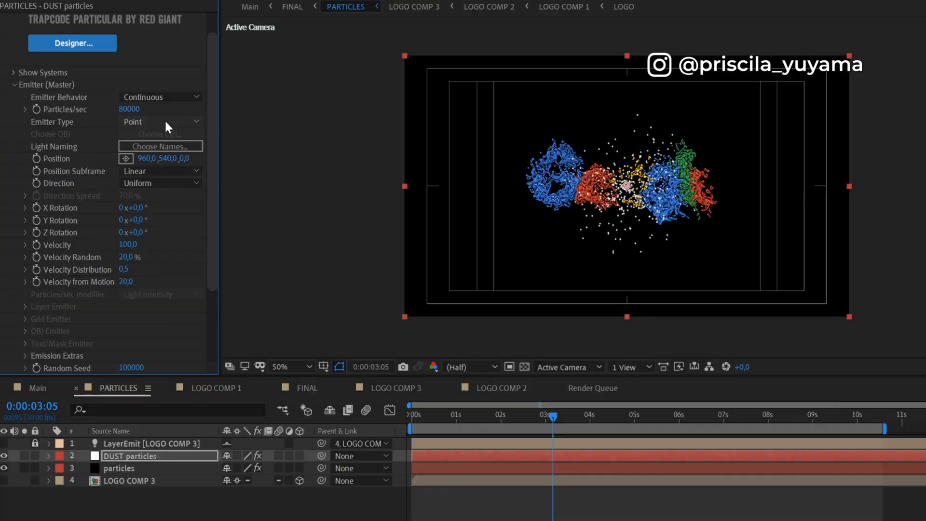
{"action": "left_click", "coordinate": [134, 152]}
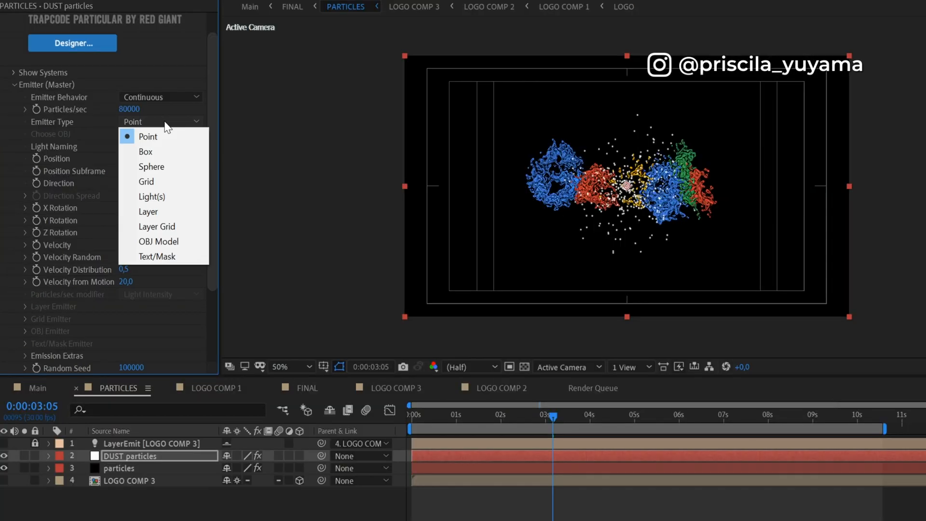
{"action": "left_click", "coordinate": [165, 213]}
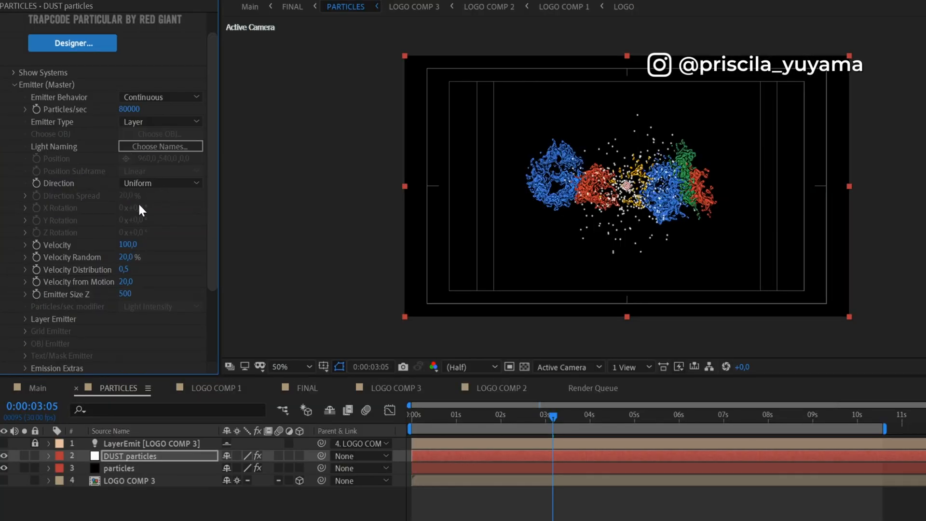
Step: Set the dust emitter's Velocity to 0 and Velocity Random to 0%
{"action": "left_click", "coordinate": [126, 244]}
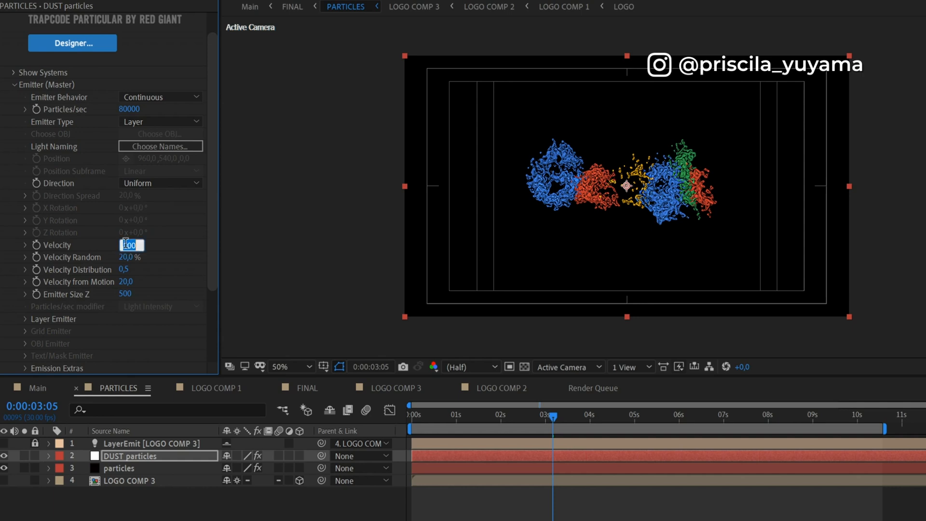
{"action": "type", "text": "0"}
{"action": "left_click", "coordinate": [128, 257]}
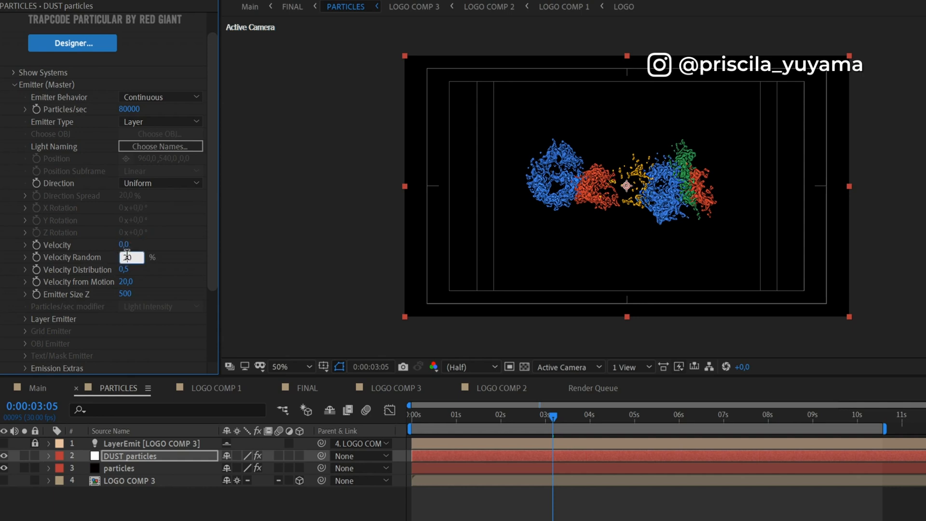
{"action": "type", "text": "200"}
{"action": "type", "text": "0"}
{"action": "key", "text": "Return"}
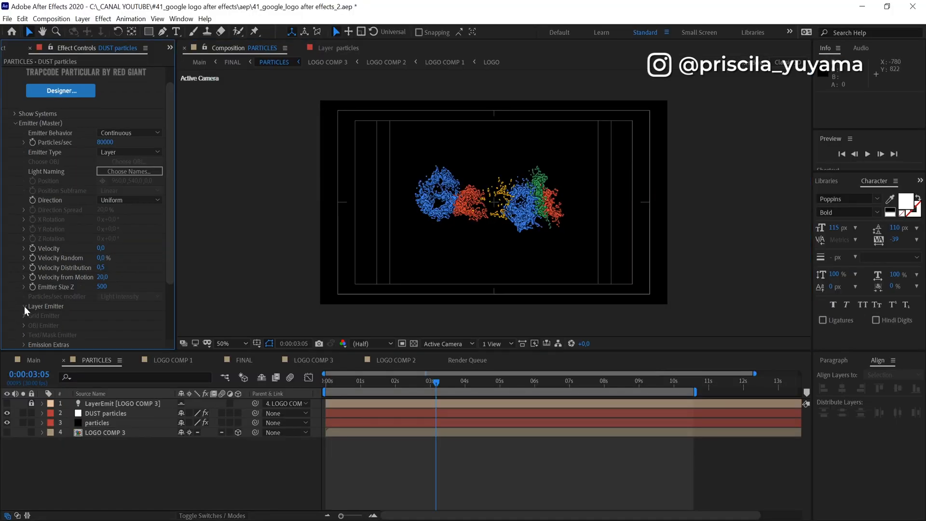
Step: Use LOGO COMP 3 as the dust's Layer Emitter, with Layer RGB Usage set to RGB - XYZ Velocity + Col
{"action": "left_click", "coordinate": [24, 306]}
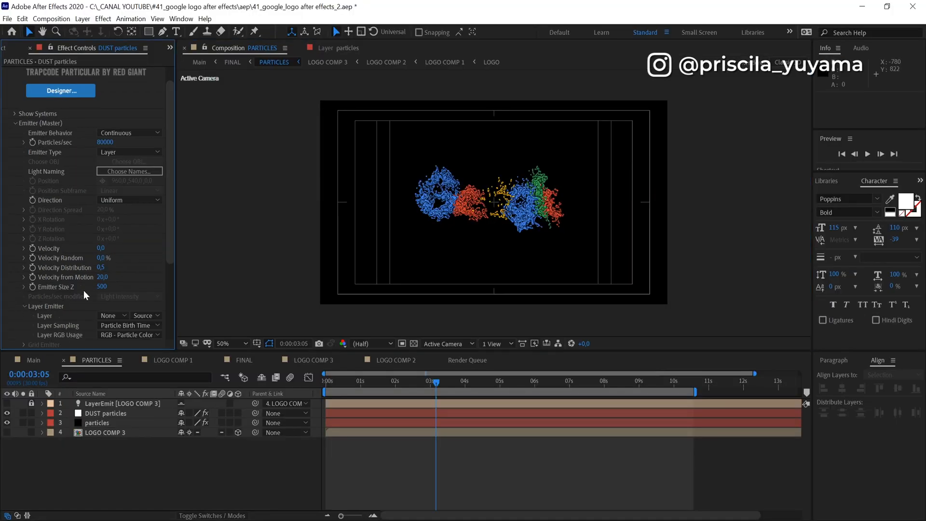
{"action": "left_click", "coordinate": [111, 316]}
{"action": "left_click", "coordinate": [131, 365]}
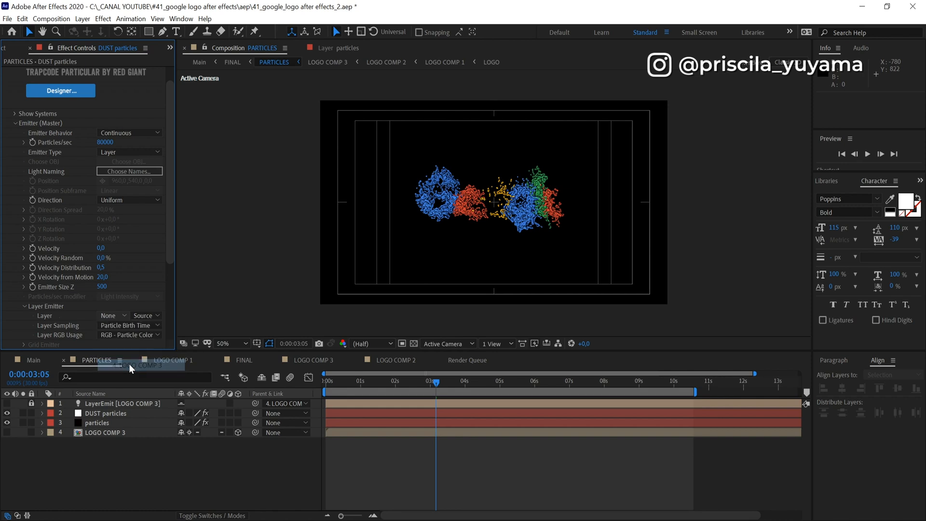
{"action": "left_click", "coordinate": [134, 334]}
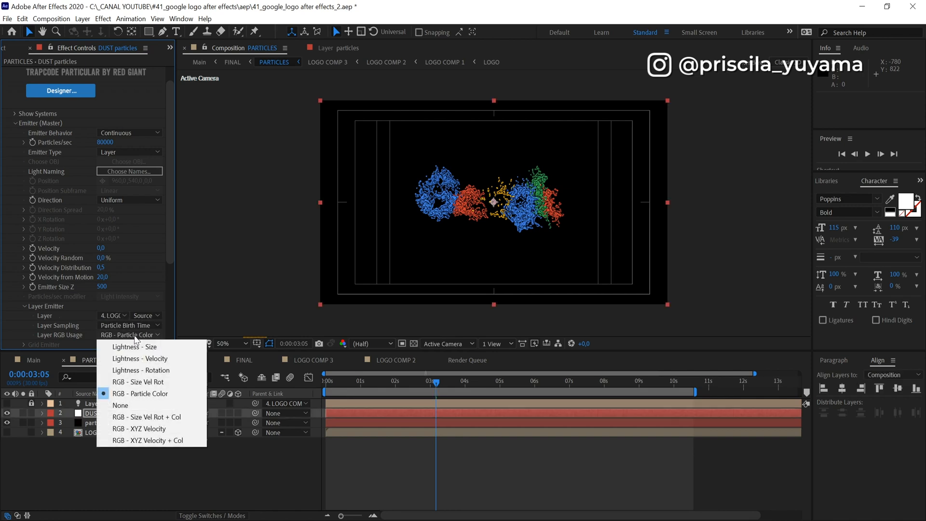
{"action": "left_click", "coordinate": [151, 441]}
{"action": "left_click", "coordinate": [16, 123]}
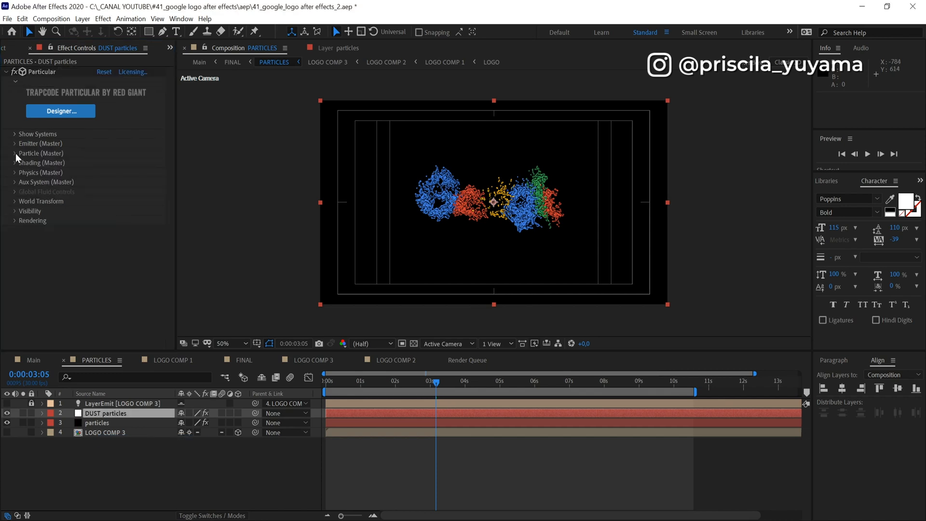
Step: Set the dust particles' Life Random to 50% and Sphere Feather to 0
{"action": "left_click", "coordinate": [15, 153]}
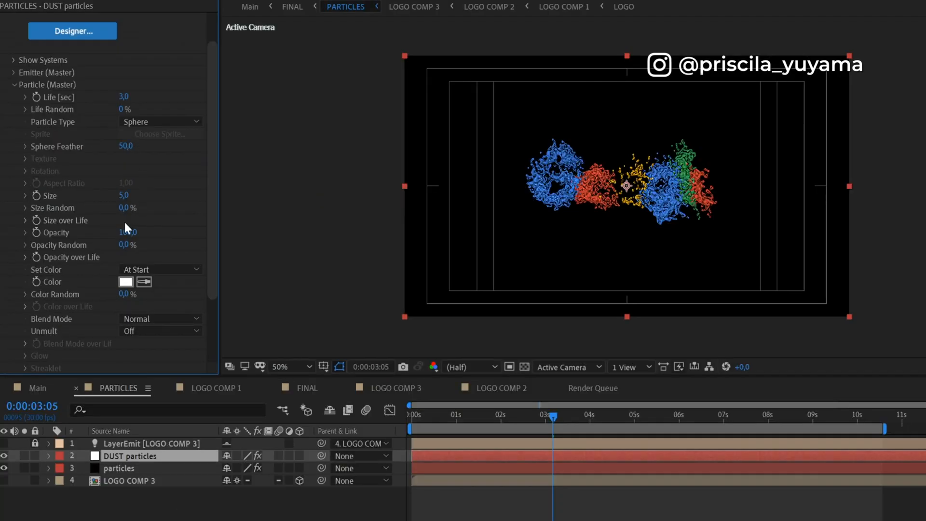
{"action": "left_click", "coordinate": [121, 109]}
{"action": "type", "text": "50"}
{"action": "left_click", "coordinate": [122, 146]}
{"action": "type", "text": "0"}
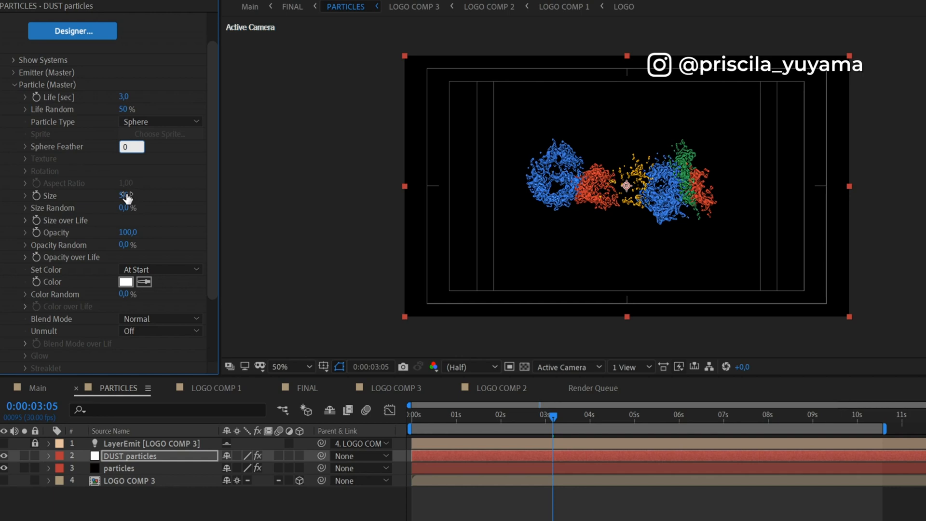
Step: Set the dust particles' Size to 4 and Size Random to 100%
{"action": "left_click", "coordinate": [124, 196]}
{"action": "type", "text": "4"}
{"action": "left_click", "coordinate": [128, 210]}
{"action": "type", "text": "10"}
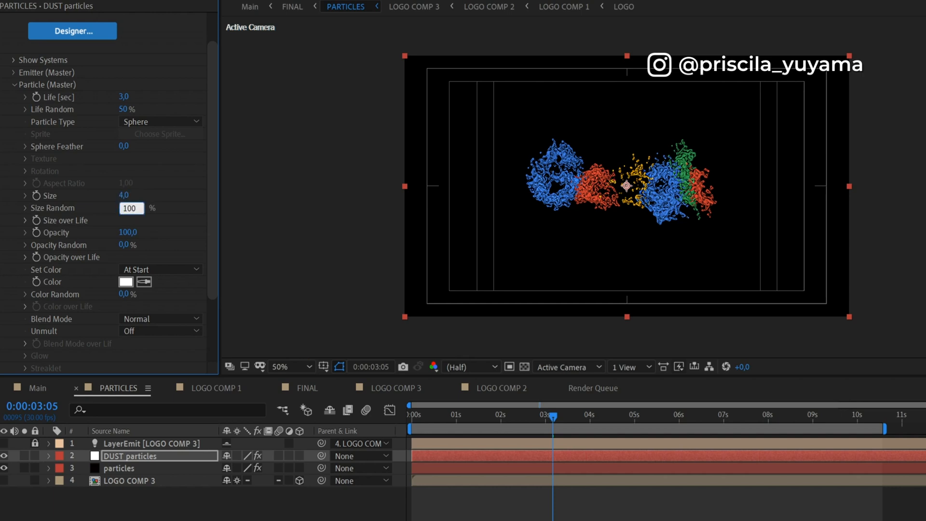
{"action": "key", "text": "Return"}
Step: Turn on Shadowlet for Main in the dust particles' Shading settings
{"action": "scroll", "coordinate": [133, 287], "scroll_direction": "down", "scroll_amount": 2}
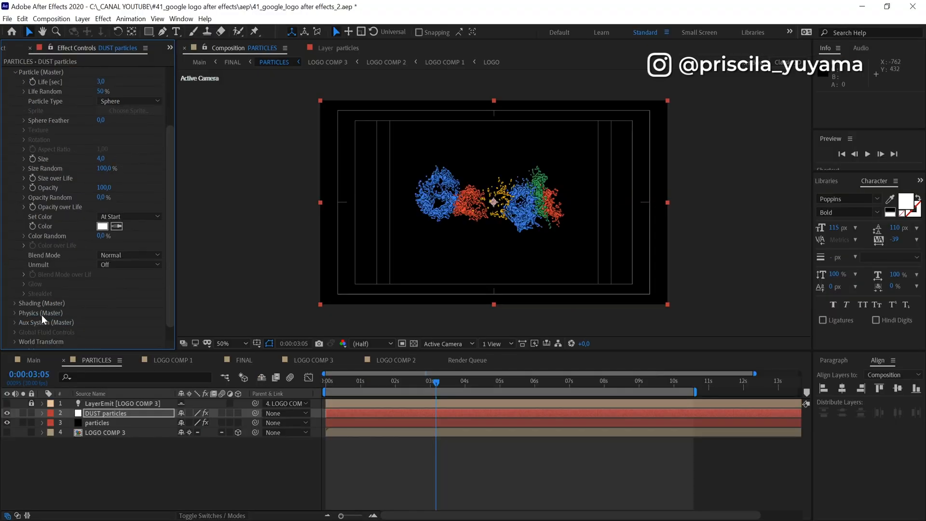
{"action": "left_click", "coordinate": [15, 303]}
{"action": "scroll", "coordinate": [120, 244], "scroll_direction": "down", "scroll_amount": 2}
{"action": "left_click", "coordinate": [123, 334]}
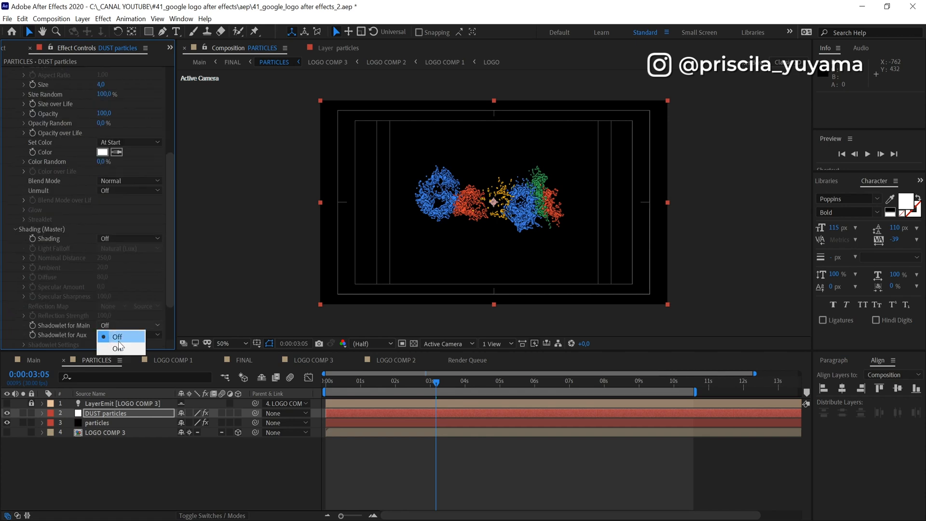
{"action": "left_click", "coordinate": [119, 348]}
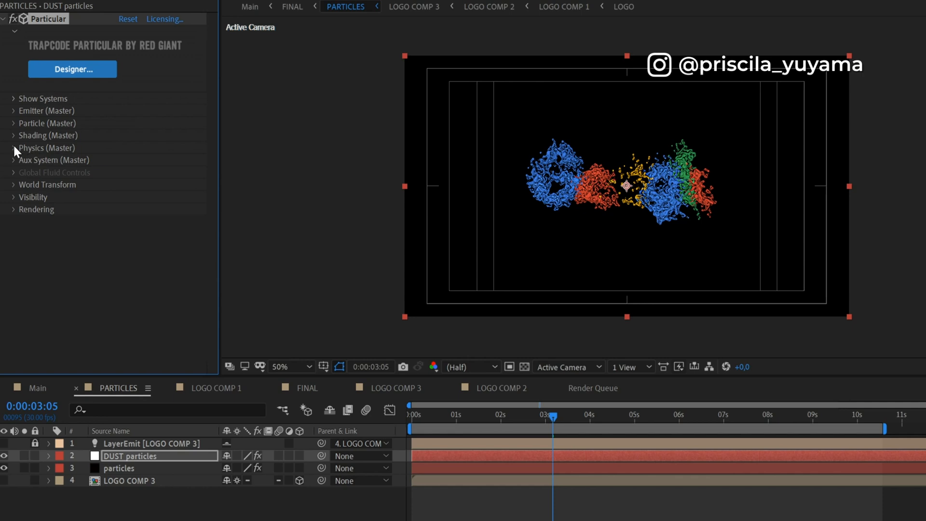
Step: Adjust the dust's Turbulence Field Affect Position value within the Air physics settings
{"action": "left_click", "coordinate": [13, 147]}
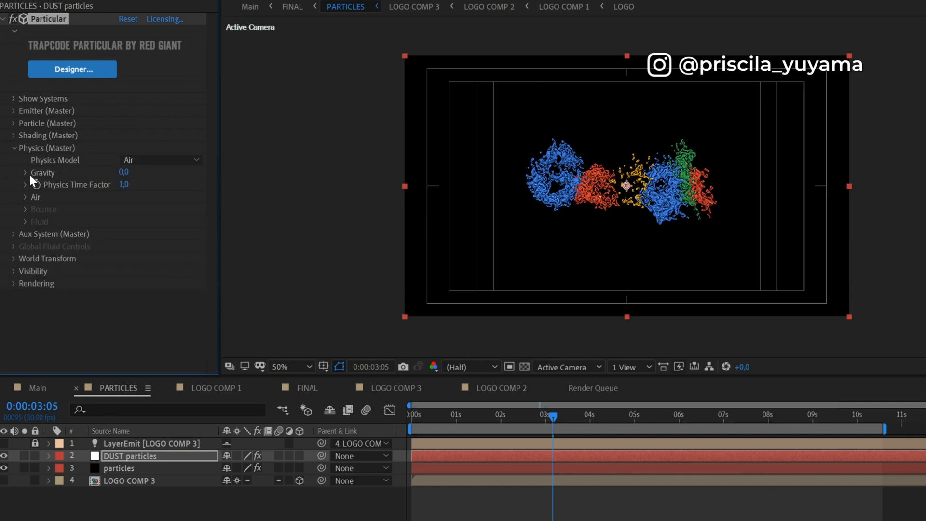
{"action": "left_click", "coordinate": [25, 195]}
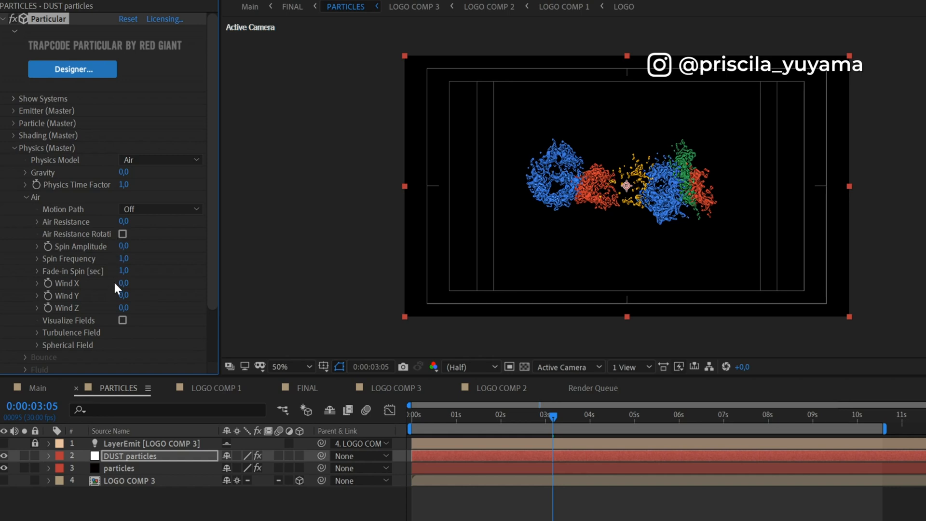
{"action": "left_click", "coordinate": [37, 332]}
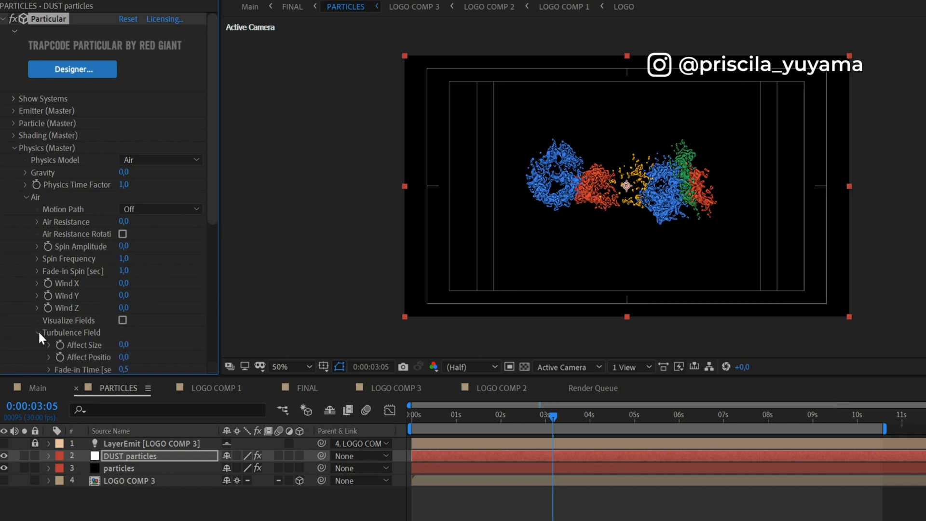
{"action": "scroll", "coordinate": [77, 331], "scroll_direction": "down", "scroll_amount": 5}
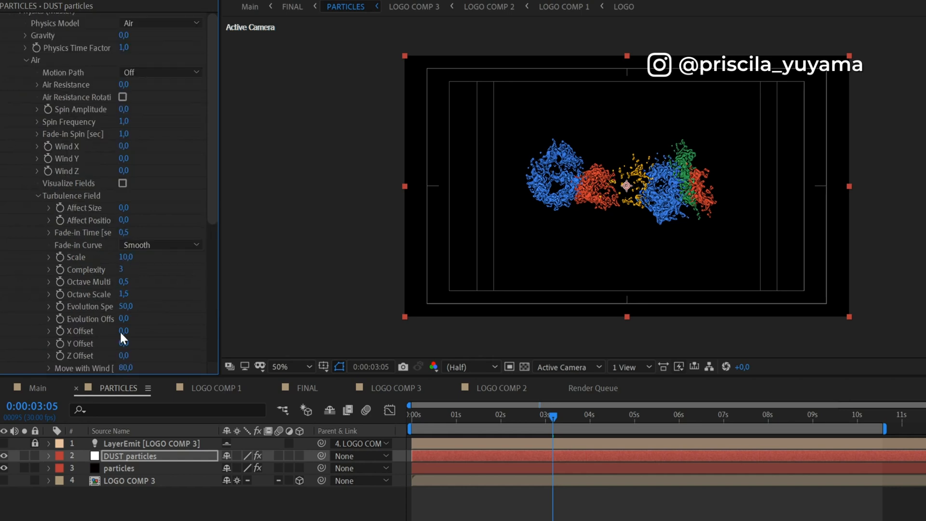
{"action": "left_click", "coordinate": [124, 220]}
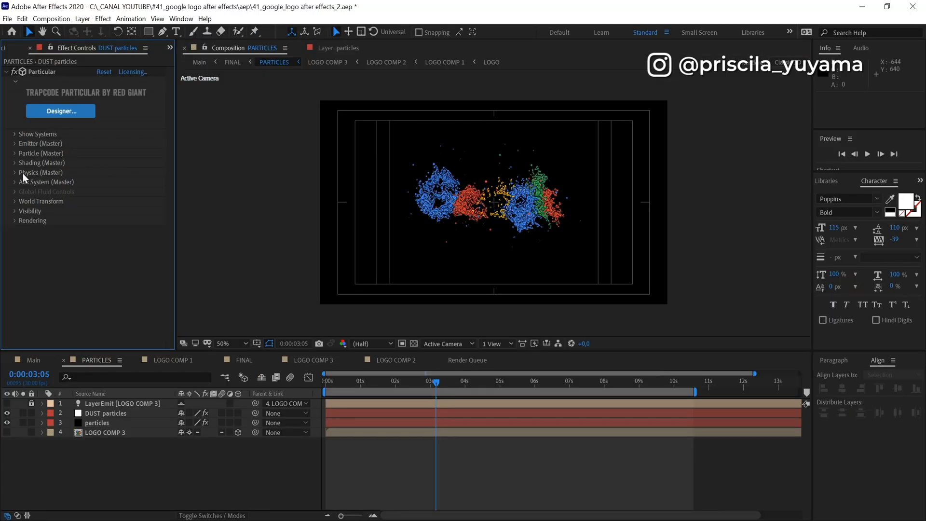
Step: Add an adjustment layer above the DUST particles layer and rename it curves
{"action": "left_click", "coordinate": [110, 414]}
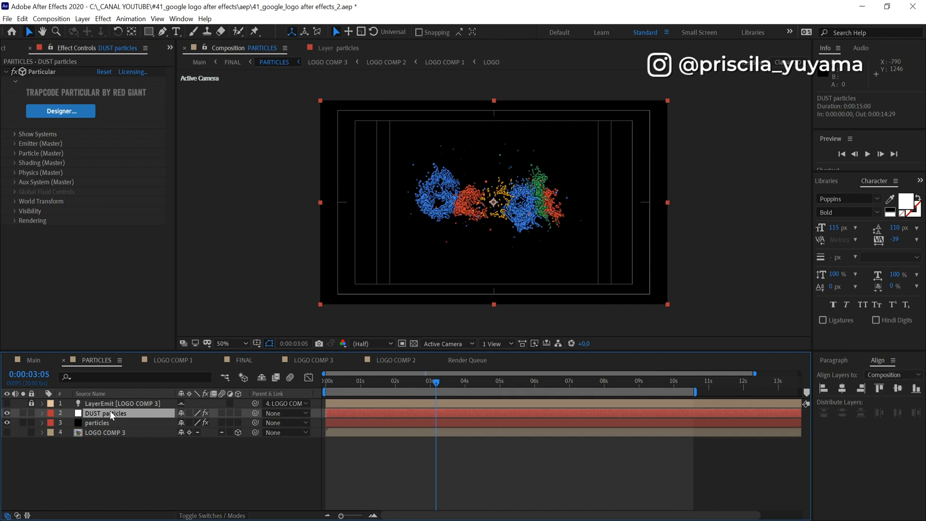
{"action": "key", "text": "ctrl+alt+y"}
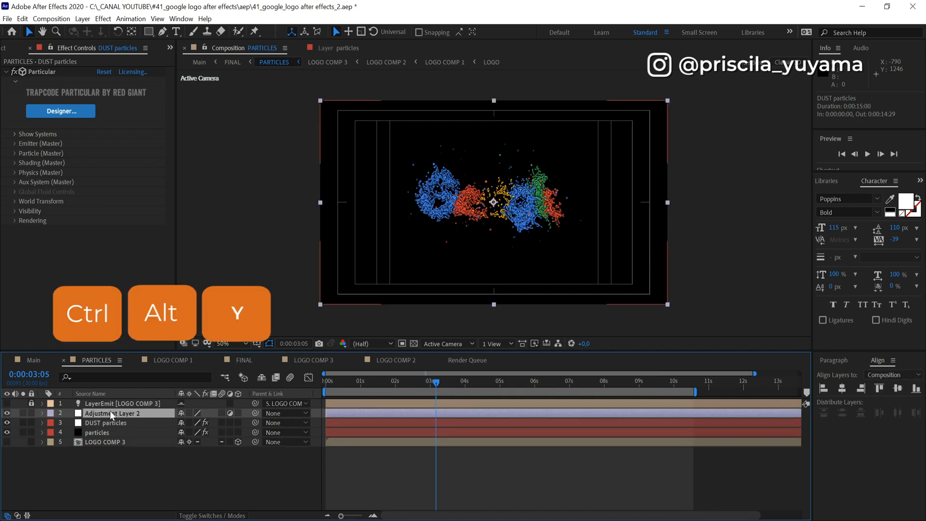
{"action": "right_click", "coordinate": [111, 414]}
{"action": "left_click", "coordinate": [144, 394]}
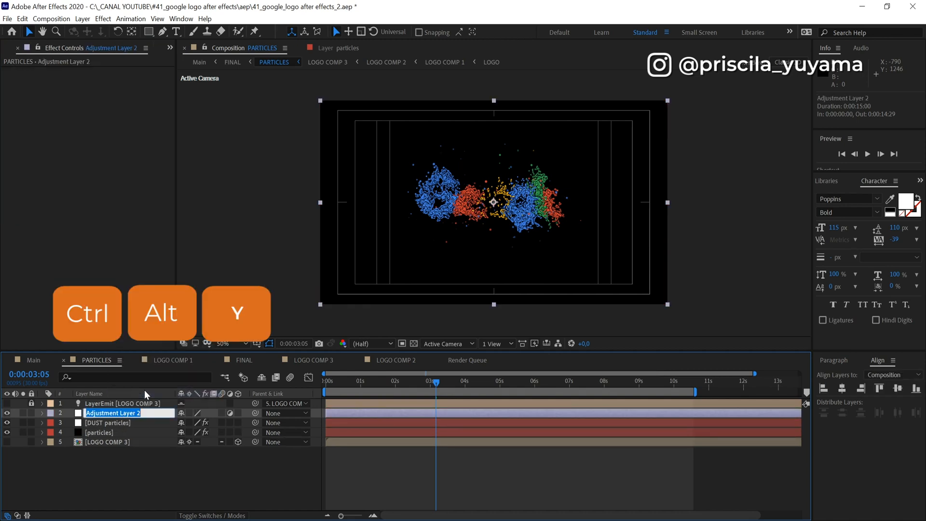
{"action": "type", "text": "curves"}
{"action": "key", "text": "Return"}
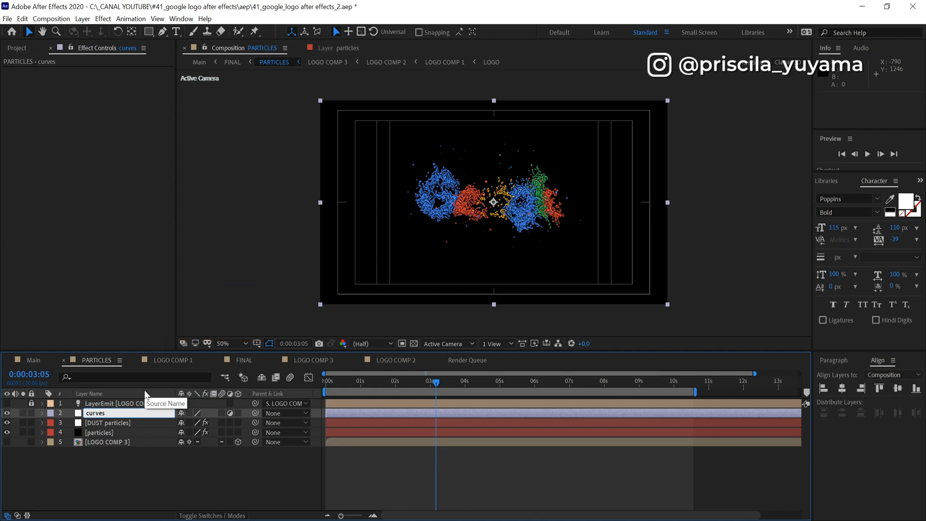
Step: Apply the Curves effect to the curves layer and shape a slight S-curve, raising the highlights and lowering the shadows
{"action": "key", "text": "ctrl+space"}
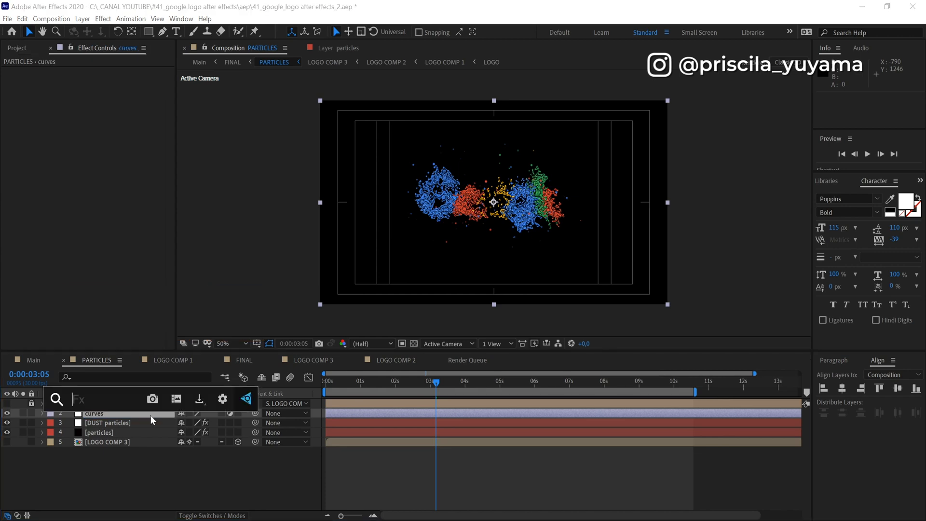
{"action": "type", "text": "cur"}
{"action": "left_click", "coordinate": [111, 409]}
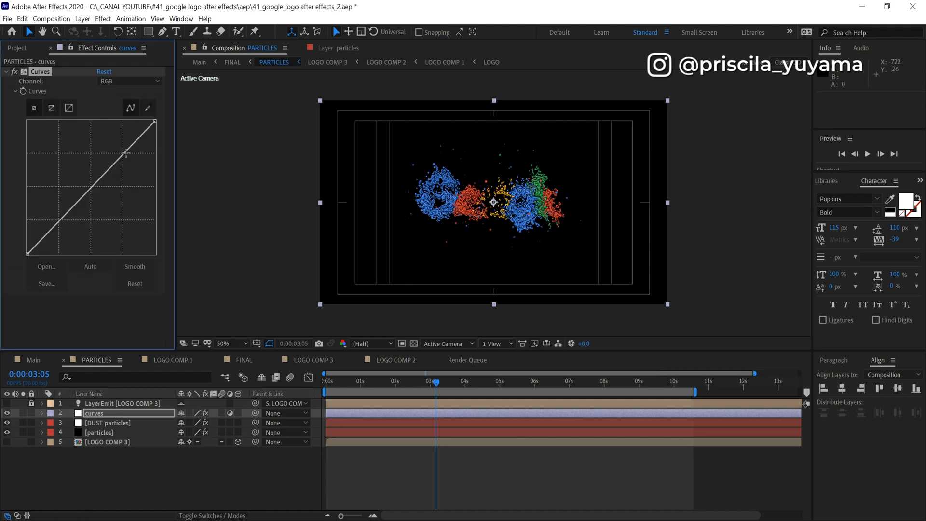
{"action": "left_click_drag", "start_coordinate": [124, 156], "coordinate": [120, 150]}
{"action": "left_click_drag", "start_coordinate": [57, 221], "coordinate": [63, 226]}
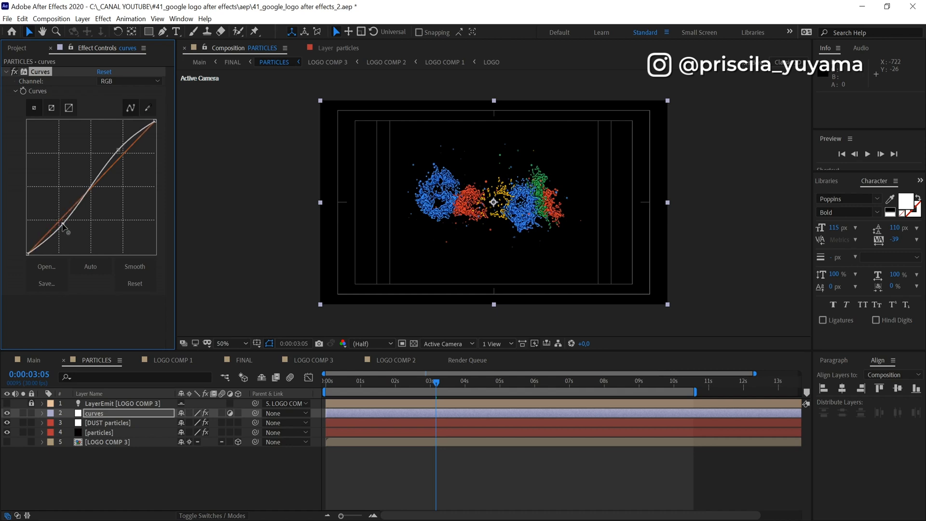
Step: Nudge the shadow point of the Curves graph slightly to refine the S-curve
{"action": "left_click_drag", "start_coordinate": [62, 226], "coordinate": [65, 228]}
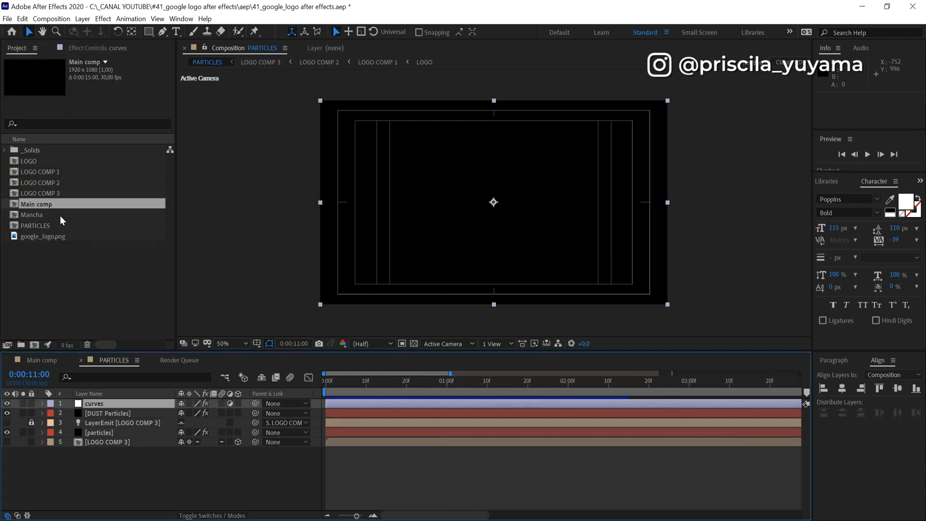
Step: In Main comp, hide the LOGO COMP 3 layer and add the PARTICLES composition above it
{"action": "left_click", "coordinate": [44, 360]}
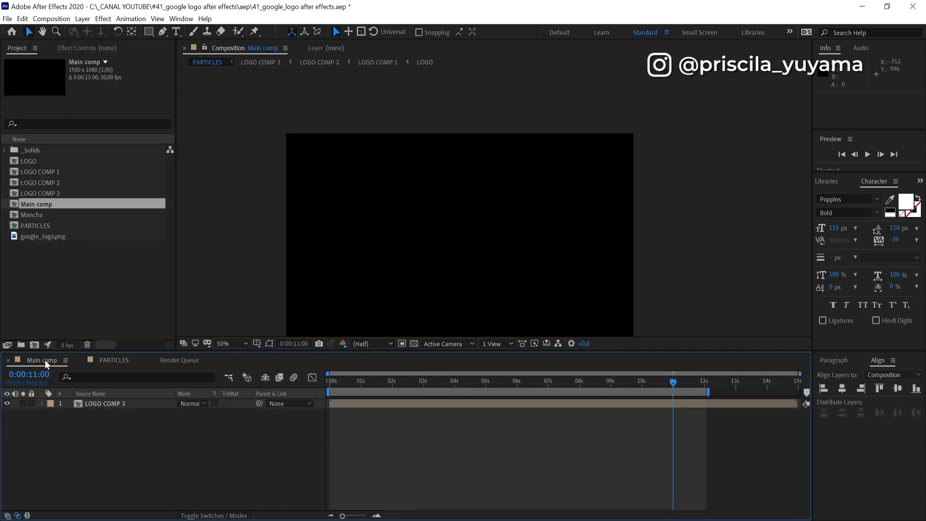
{"action": "left_click", "coordinate": [116, 404]}
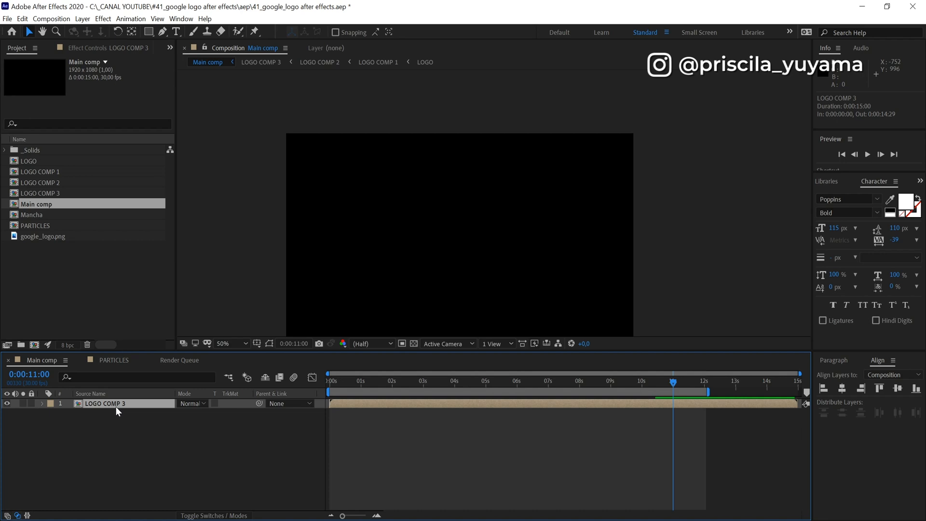
{"action": "left_click", "coordinate": [7, 403]}
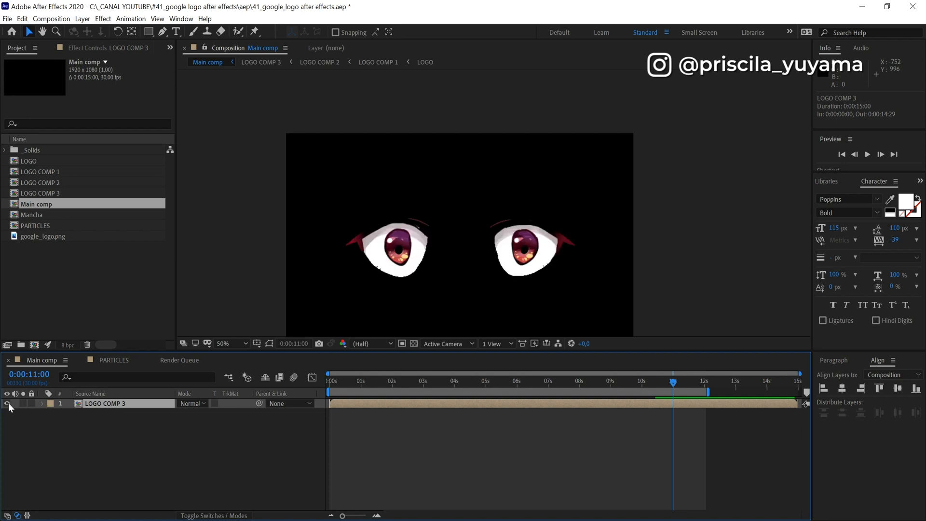
{"action": "left_click", "coordinate": [8, 403]}
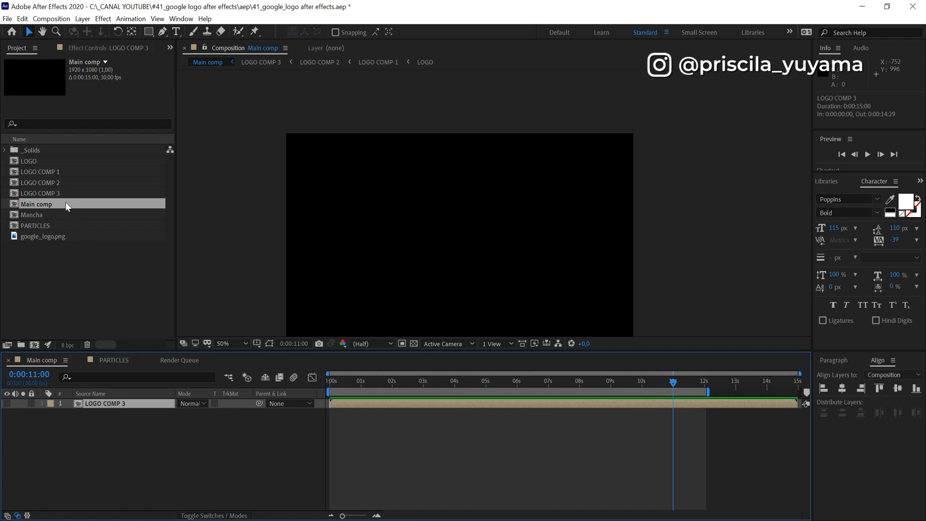
{"action": "left_click_drag", "start_coordinate": [51, 224], "coordinate": [95, 407]}
{"action": "left_click", "coordinate": [399, 440]}
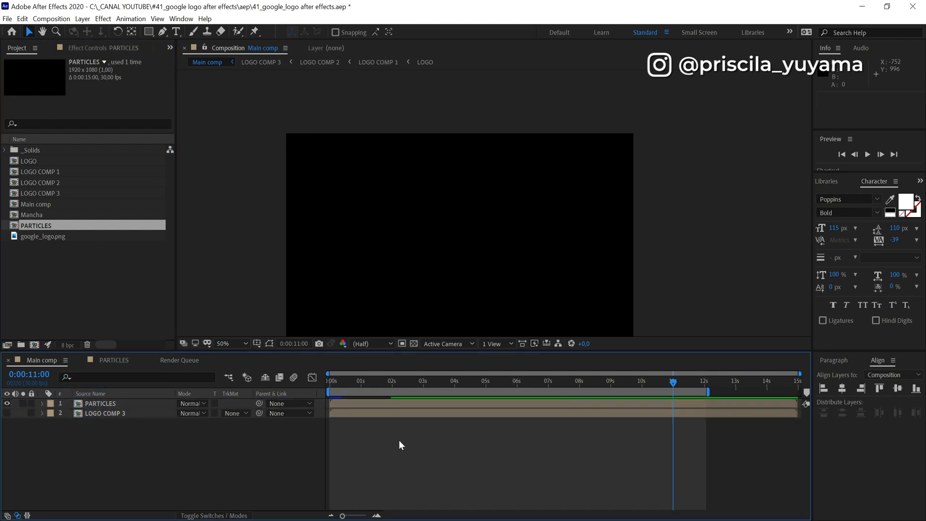
{"action": "left_click", "coordinate": [451, 382]}
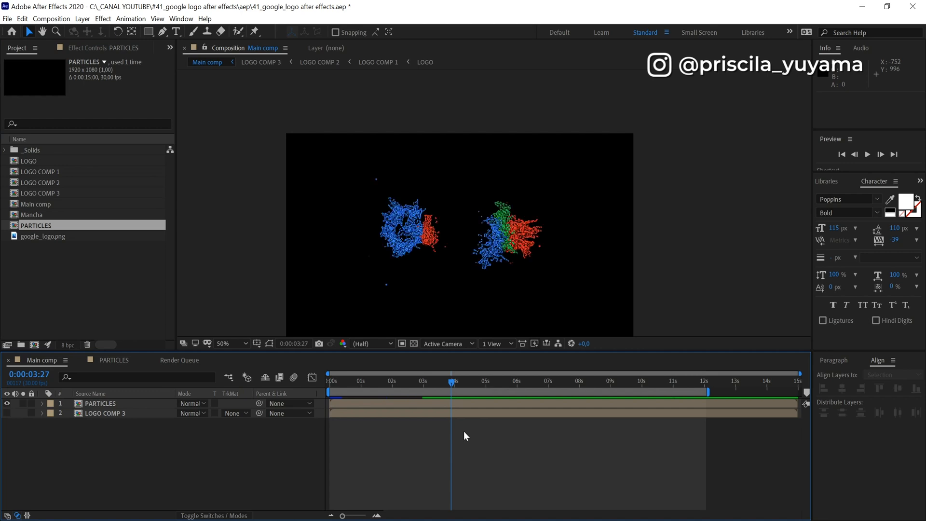
Step: Create a white 1920 x 1080 px solid named BG and place it beneath all other layers in Main comp
{"action": "key", "text": "ctrl+y"}
{"action": "type", "text": "BG"}
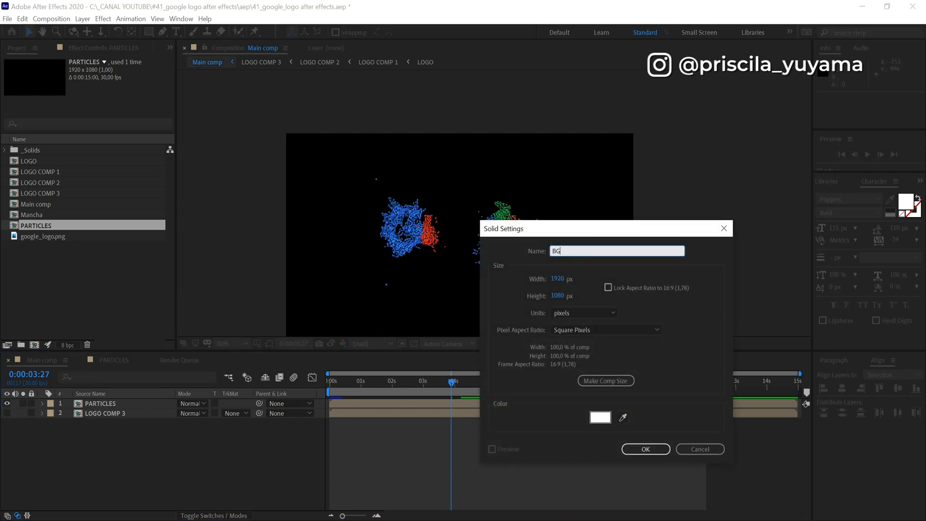
{"action": "key", "text": "Return"}
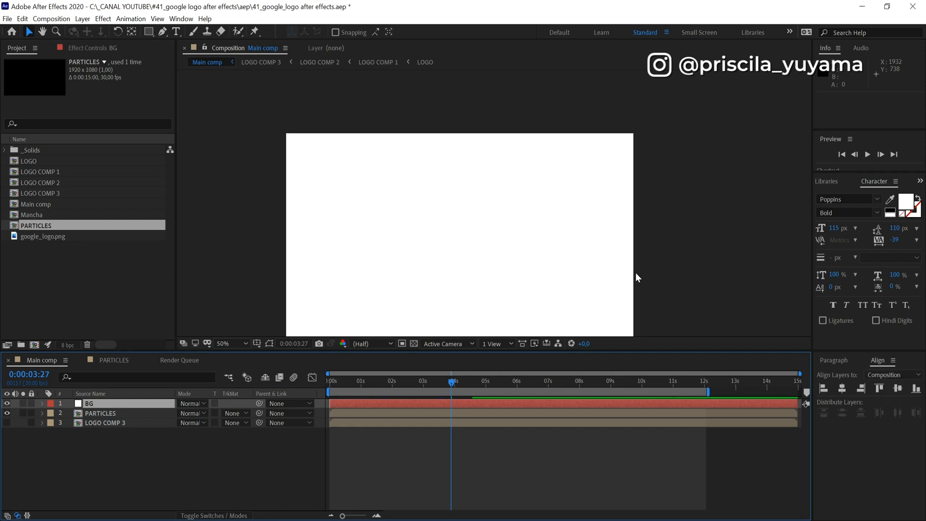
{"action": "left_click_drag", "start_coordinate": [135, 401], "coordinate": [453, 429]}
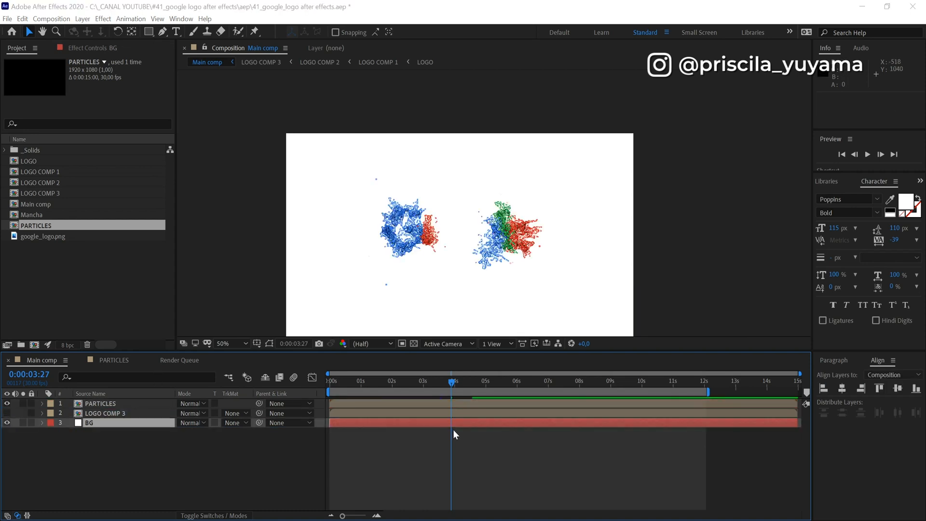
Step: Apply the Gradient Ramp effect to the BG layer and set its shape to Radial Ramp
{"action": "key", "text": "ctrl+space"}
{"action": "type", "text": "grad"}
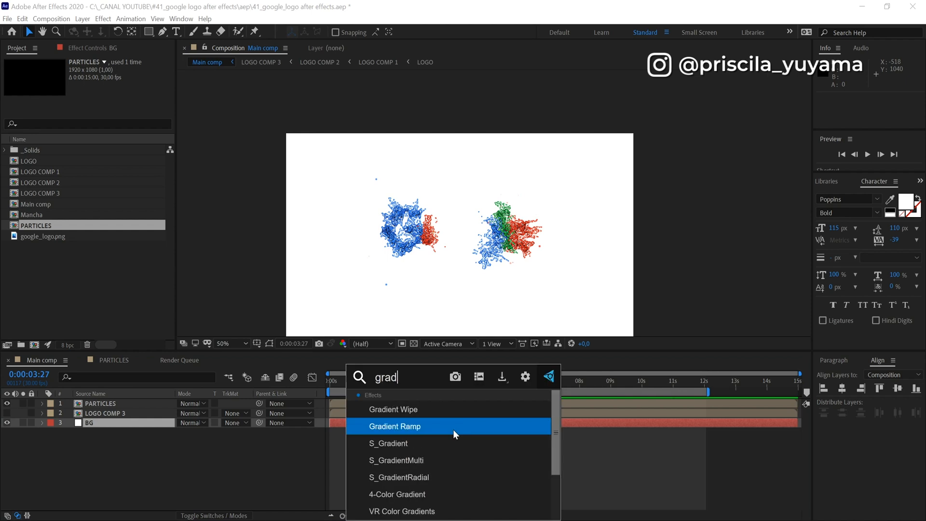
{"action": "left_click", "coordinate": [453, 429]}
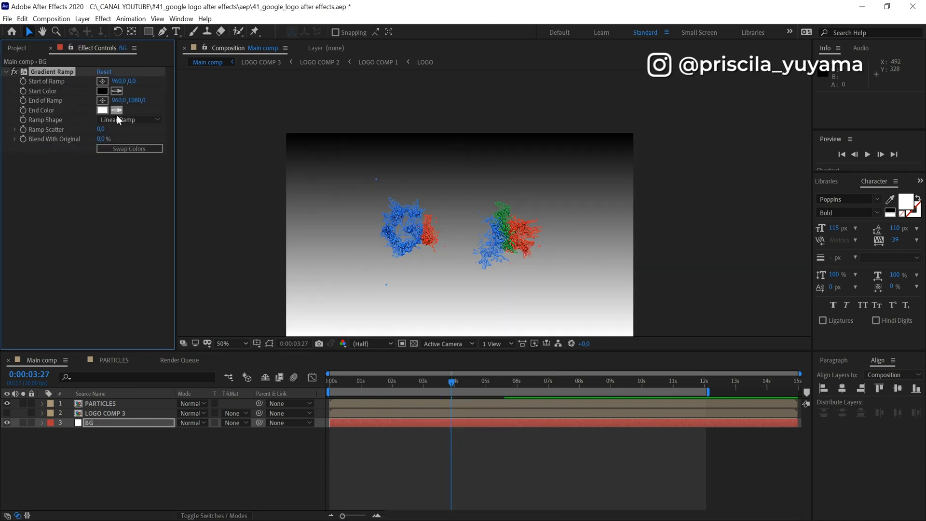
{"action": "left_click", "coordinate": [120, 120]}
{"action": "left_click", "coordinate": [123, 142]}
Step: Set the gradient's start color to near white and its end color to light grey AFAFAF, and preview the animation over it
{"action": "left_click", "coordinate": [103, 91]}
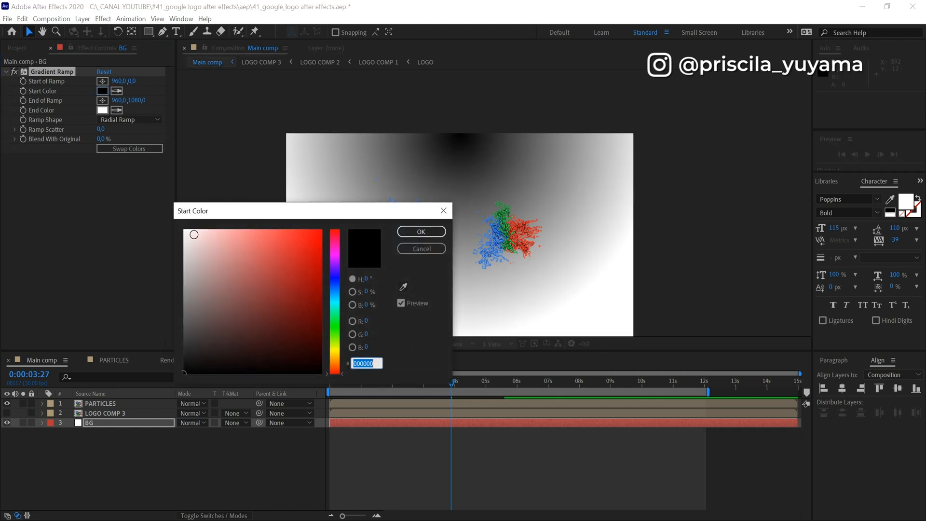
{"action": "left_click", "coordinate": [190, 237]}
{"action": "left_click", "coordinate": [182, 237]}
{"action": "left_click", "coordinate": [421, 233]}
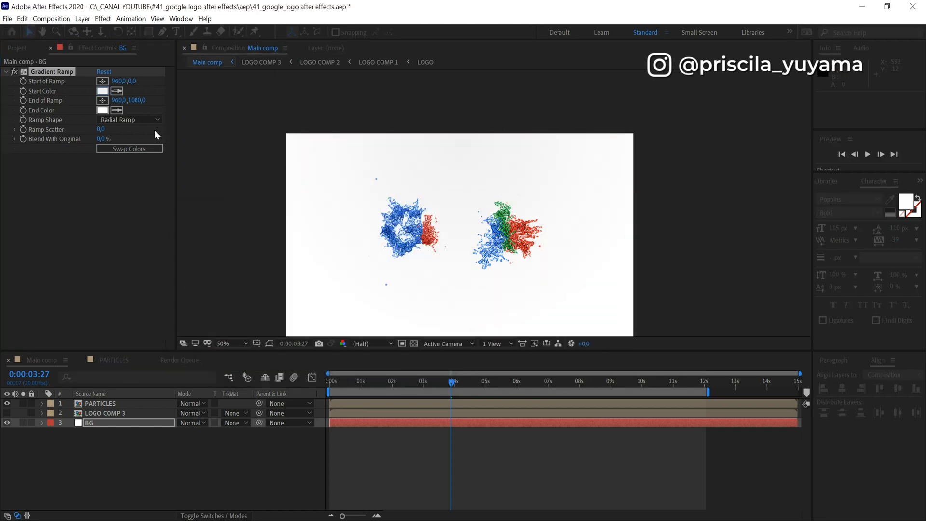
{"action": "left_click", "coordinate": [102, 111]}
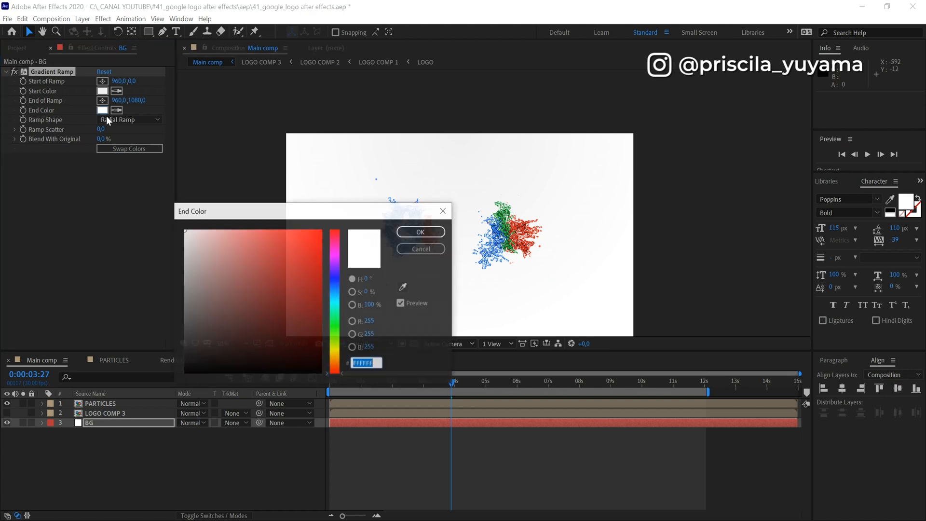
{"action": "left_click", "coordinate": [187, 269]}
{"action": "left_click", "coordinate": [198, 269]}
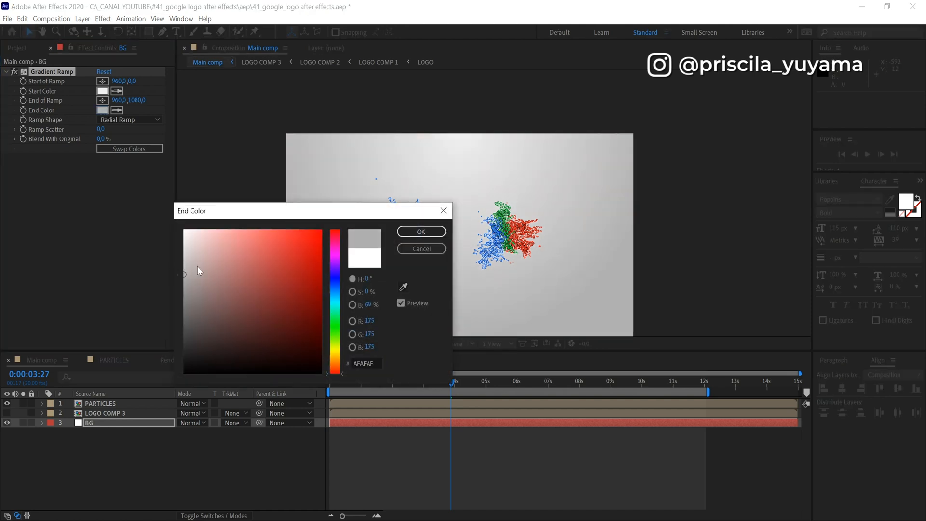
{"action": "left_click", "coordinate": [421, 231]}
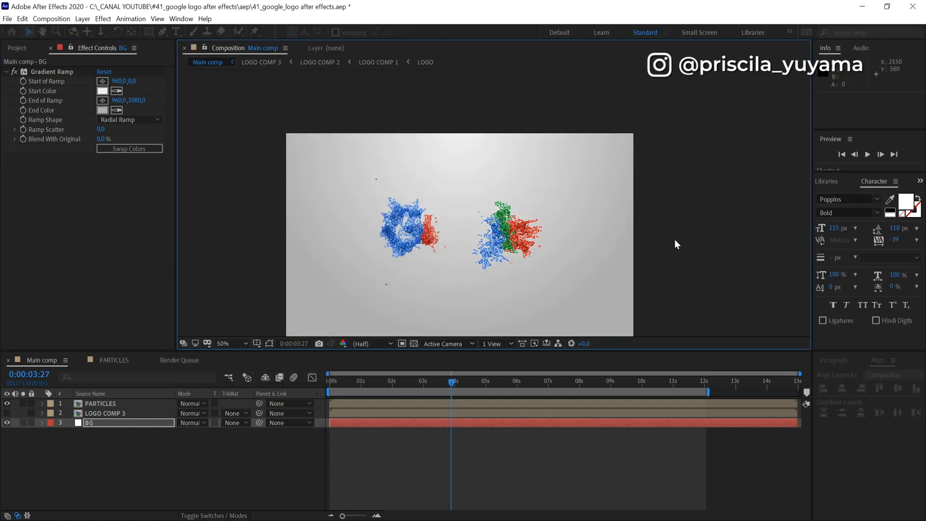
{"action": "left_click", "coordinate": [446, 395]}
{"action": "key", "text": "space"}
Step: Add LOGO COMP 1 to Main comp between the PARTICLES and LOGO COMP 3 layers, and preview the animation
{"action": "left_click", "coordinate": [18, 50]}
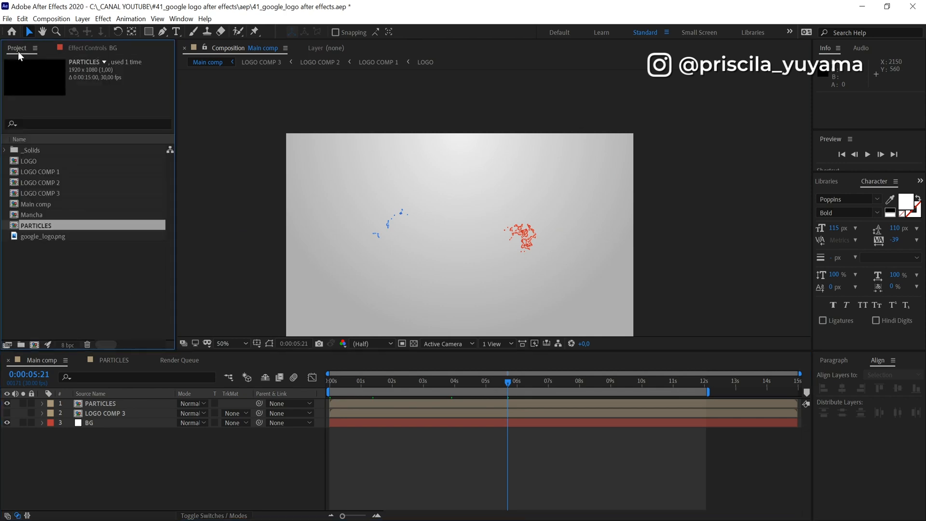
{"action": "left_click", "coordinate": [51, 172]}
{"action": "left_click_drag", "start_coordinate": [45, 169], "coordinate": [108, 405]}
{"action": "key", "text": "j"}
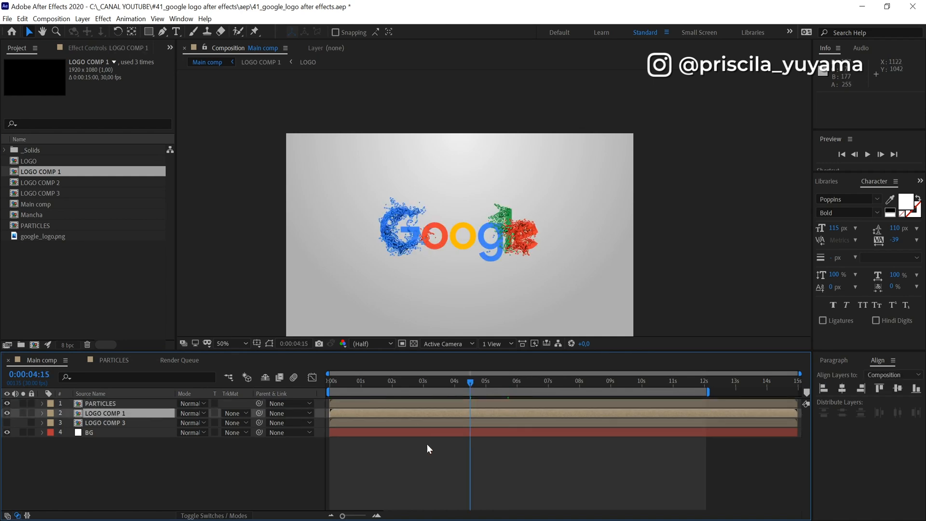
{"action": "left_click", "coordinate": [426, 444]}
{"action": "key", "text": "space"}
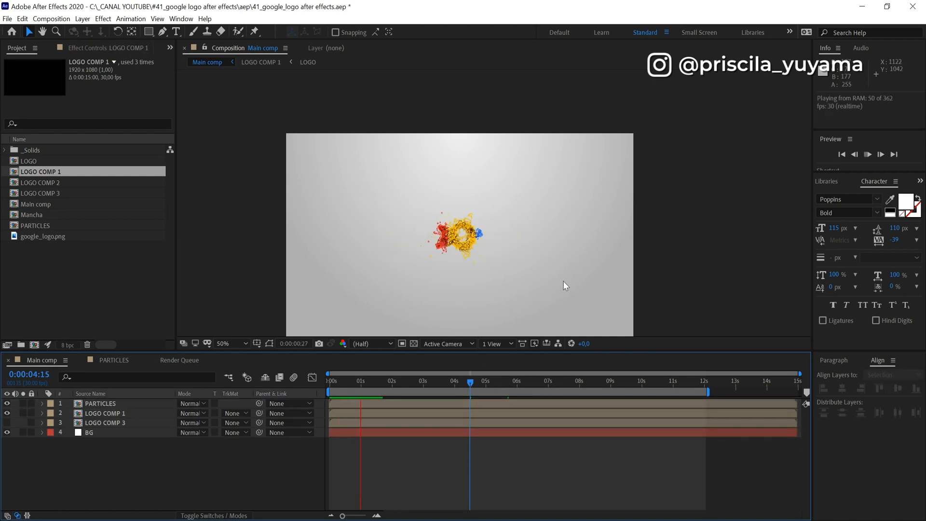